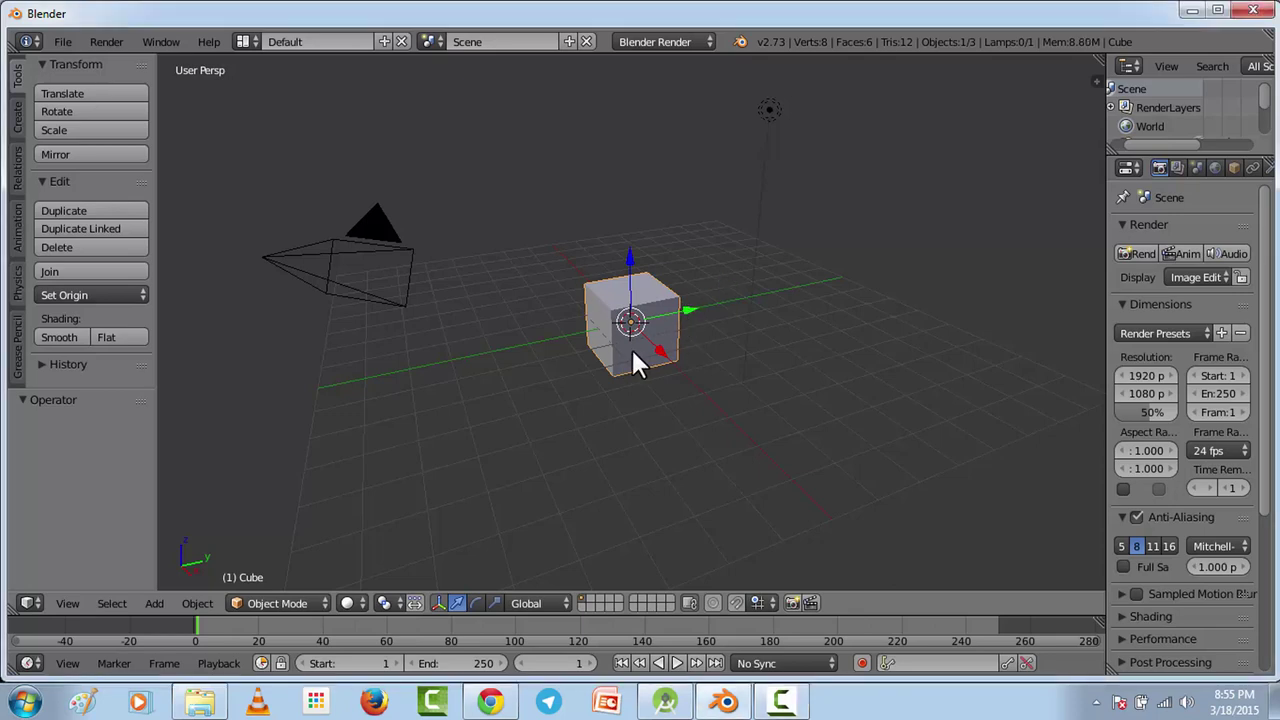
Delete the default cube so only the camera and lamp remain.
{"action": "key", "text": "x"}
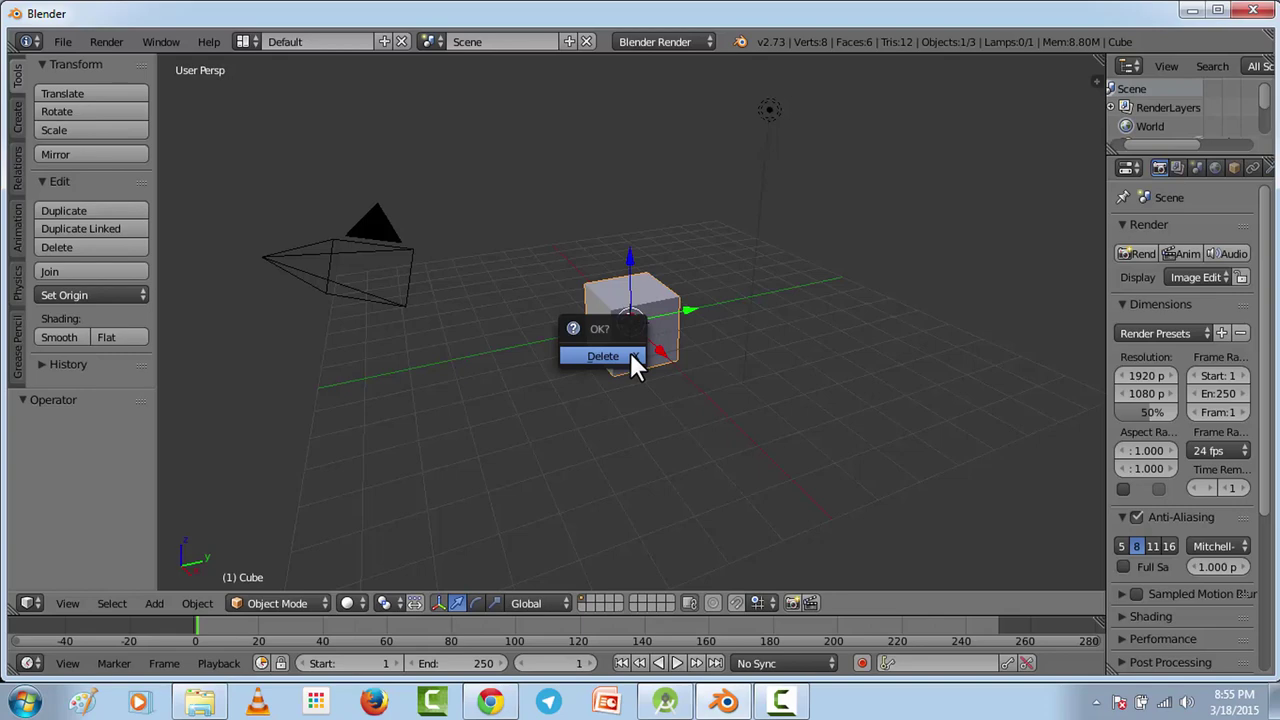
{"action": "left_click", "coordinate": [617, 358]}
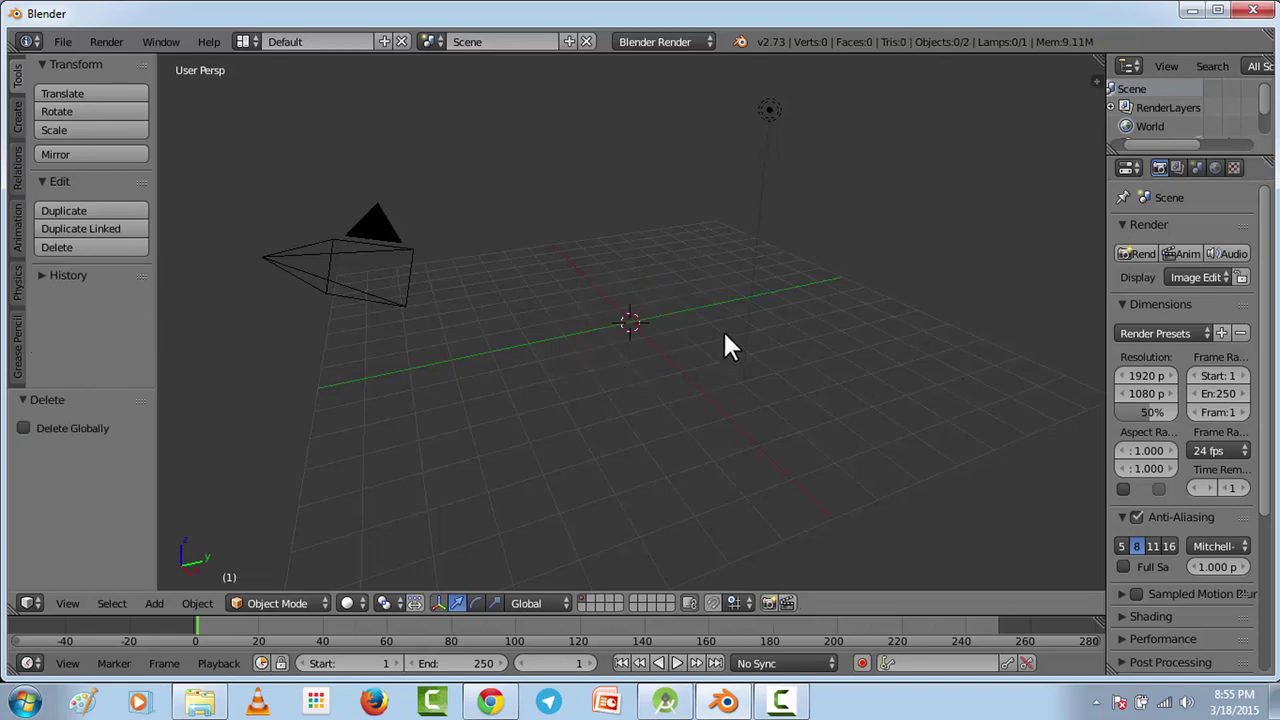
Add a UV sphere with 32 segments and 16 rings at the scene centre.
{"action": "left_click", "coordinate": [157, 607]}
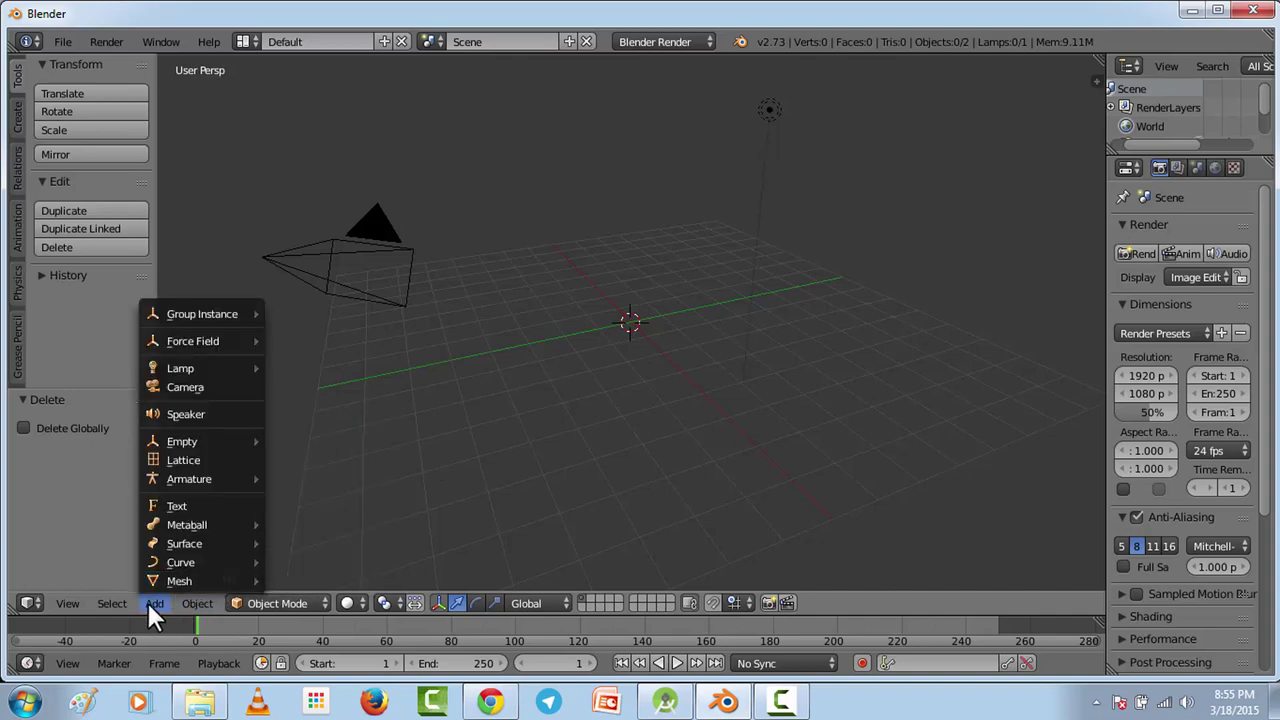
{"action": "mouse_move", "coordinate": [160, 586]}
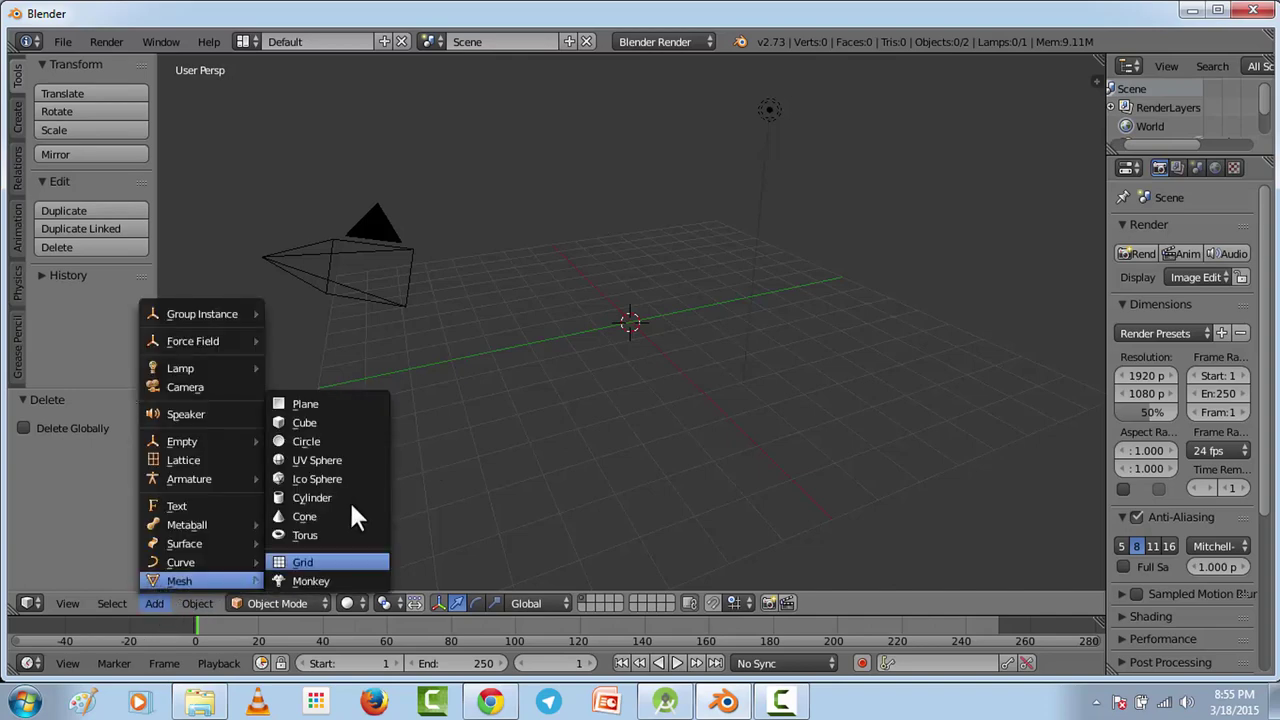
{"action": "left_click", "coordinate": [338, 449]}
{"action": "scroll", "coordinate": [684, 331], "scroll_direction": "up", "scroll_amount": 5}
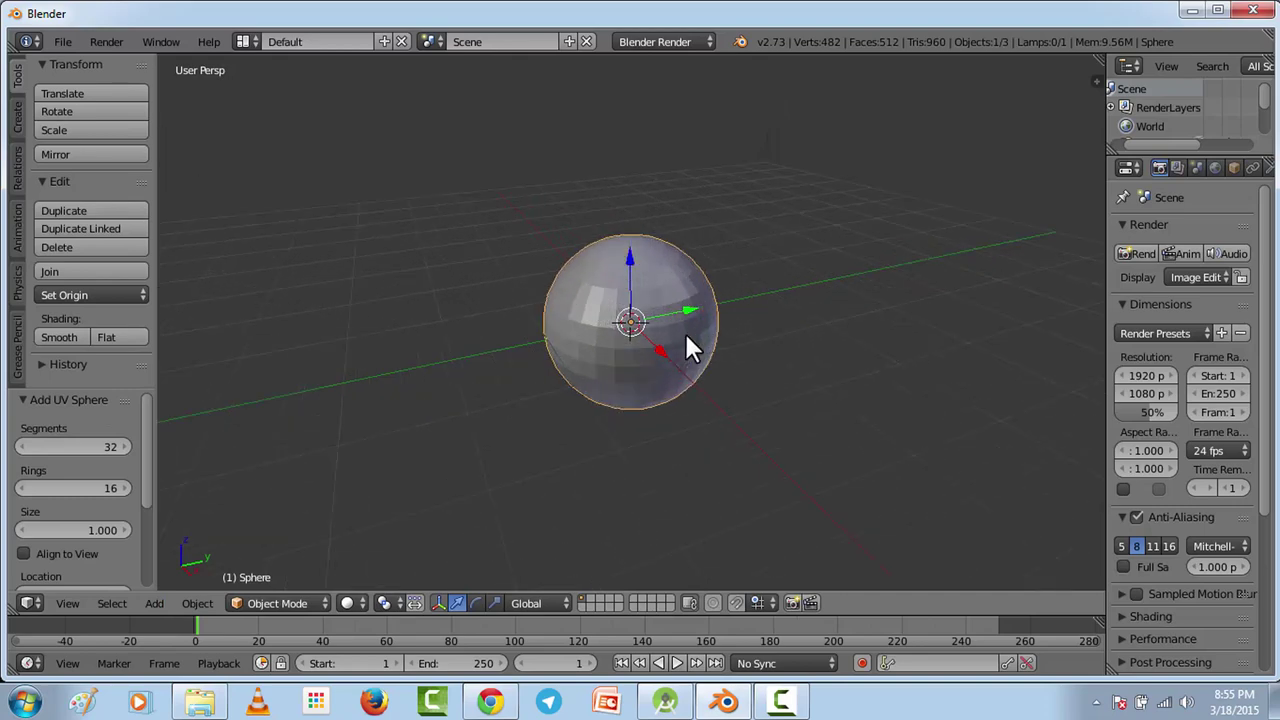
{"action": "middle_click_drag", "start_coordinate": [767, 336], "coordinate": [573, 330], "text": "shift"}
Switch the viewport to an orthographic front view.
{"action": "left_click", "coordinate": [68, 603]}
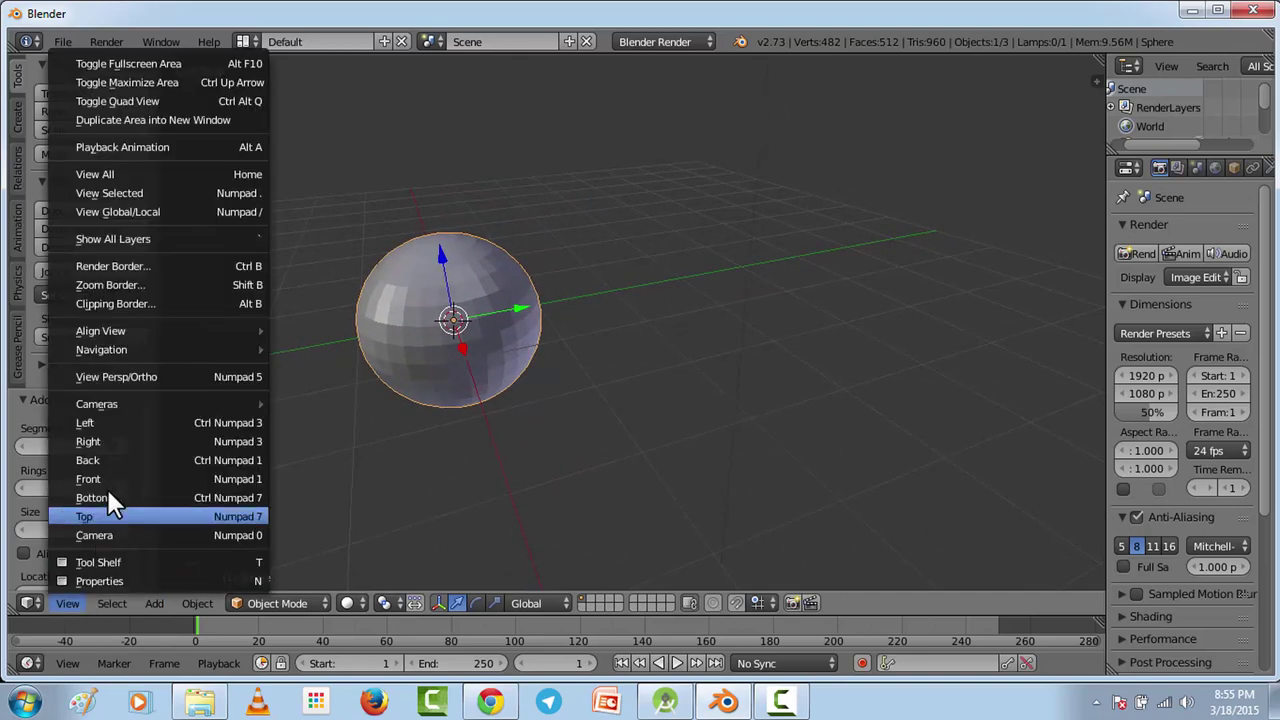
{"action": "left_click", "coordinate": [149, 376]}
{"action": "left_click", "coordinate": [70, 600]}
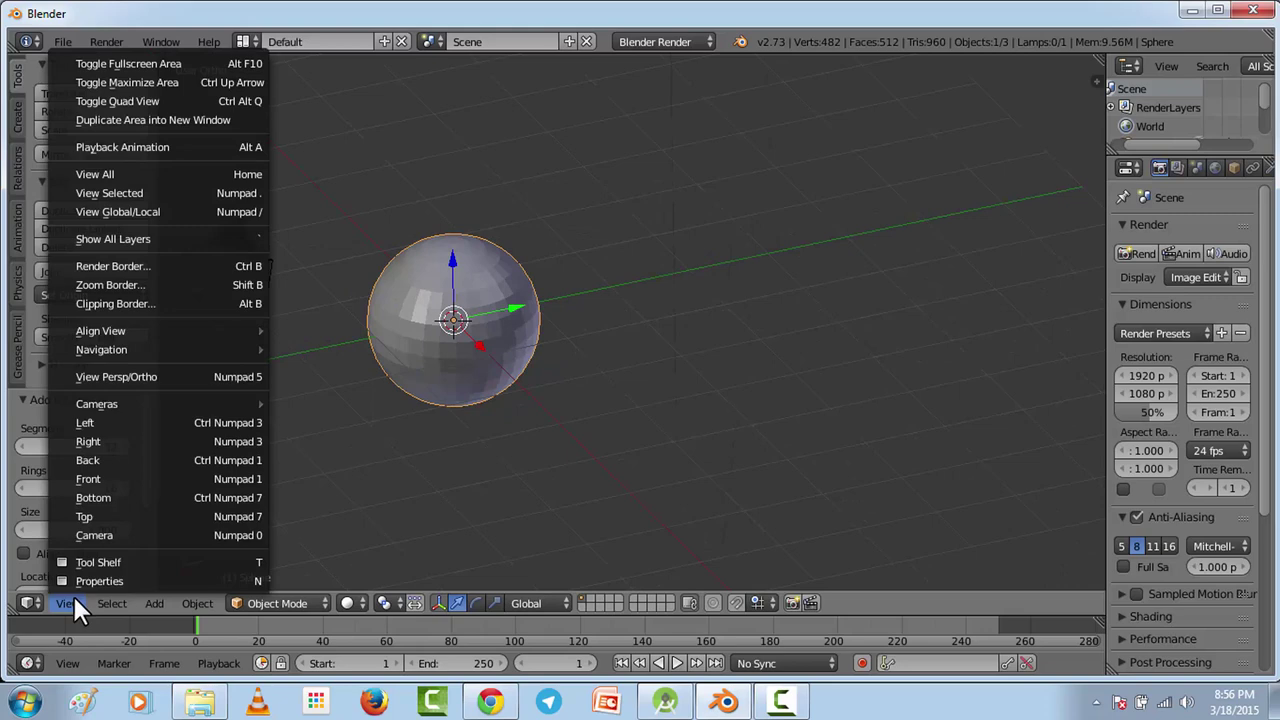
{"action": "left_click", "coordinate": [100, 479]}
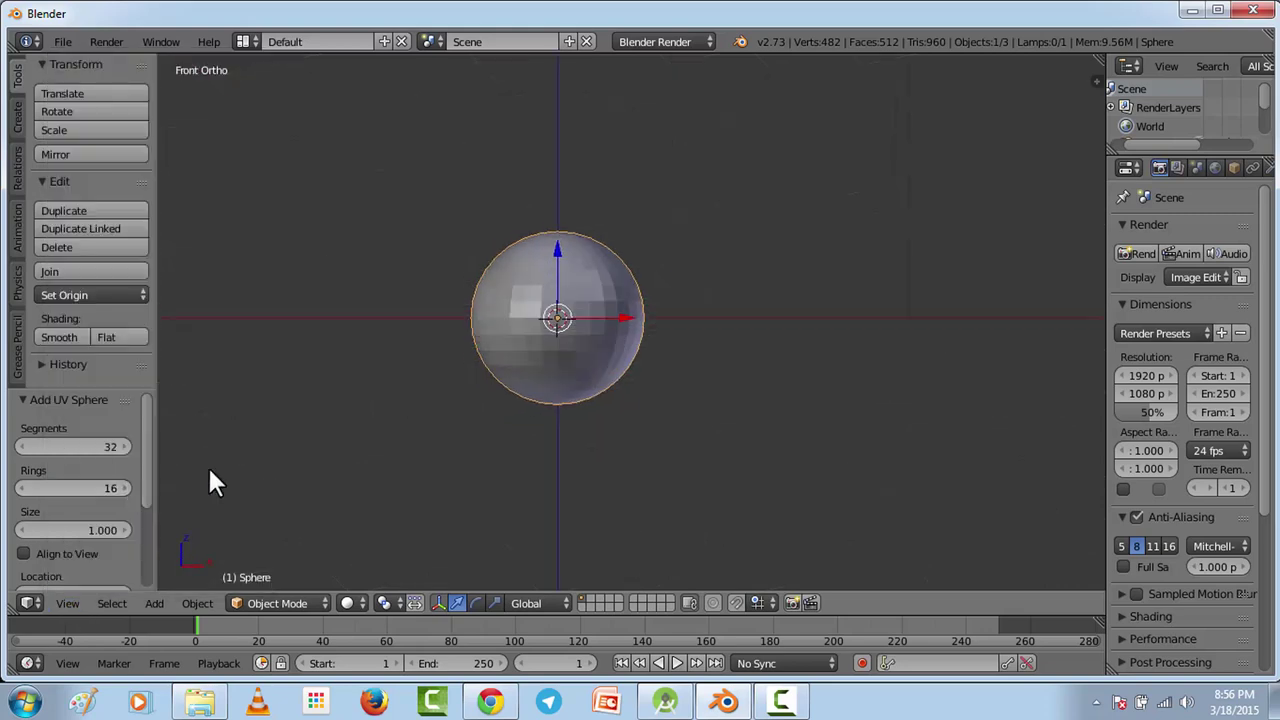
Display the sphere as a wireframe, framed slightly left of centre.
{"action": "left_click", "coordinate": [277, 603]}
{"action": "left_click", "coordinate": [348, 603]}
{"action": "left_click", "coordinate": [379, 560]}
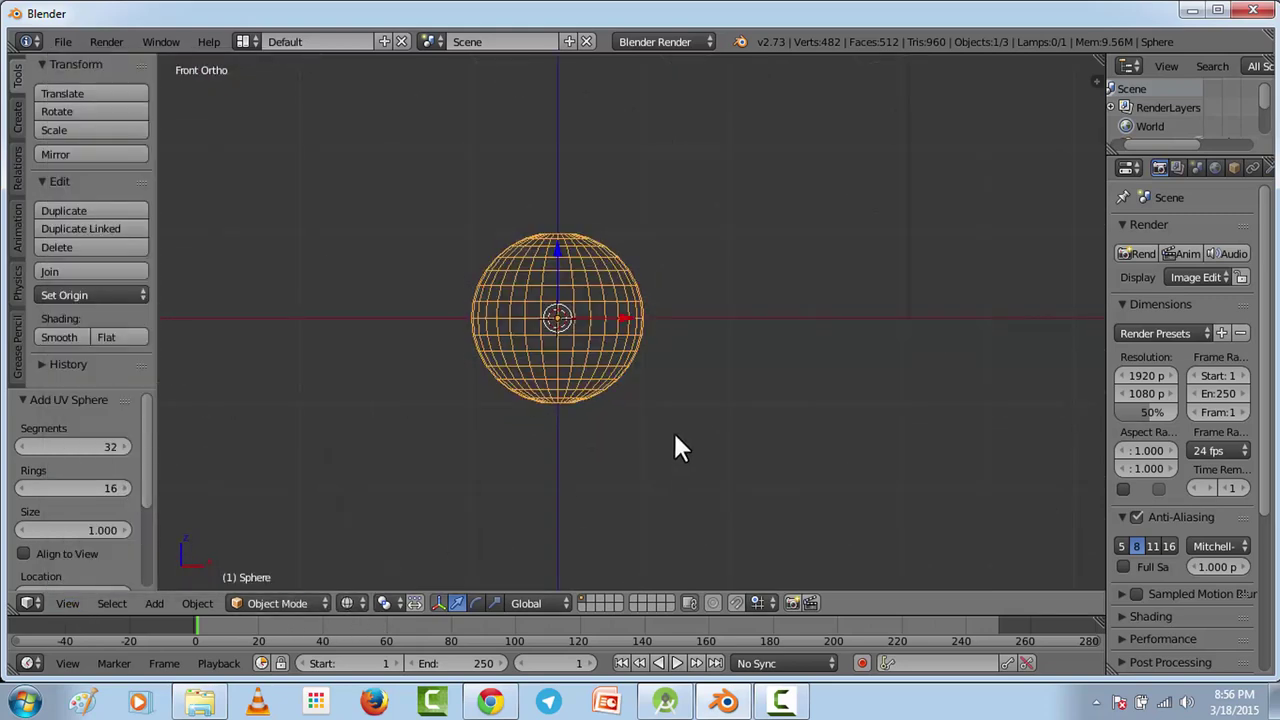
{"action": "scroll", "coordinate": [674, 440], "scroll_direction": "up", "scroll_amount": 3}
{"action": "middle_click_drag", "start_coordinate": [616, 317], "coordinate": [527, 352], "text": "shift"}
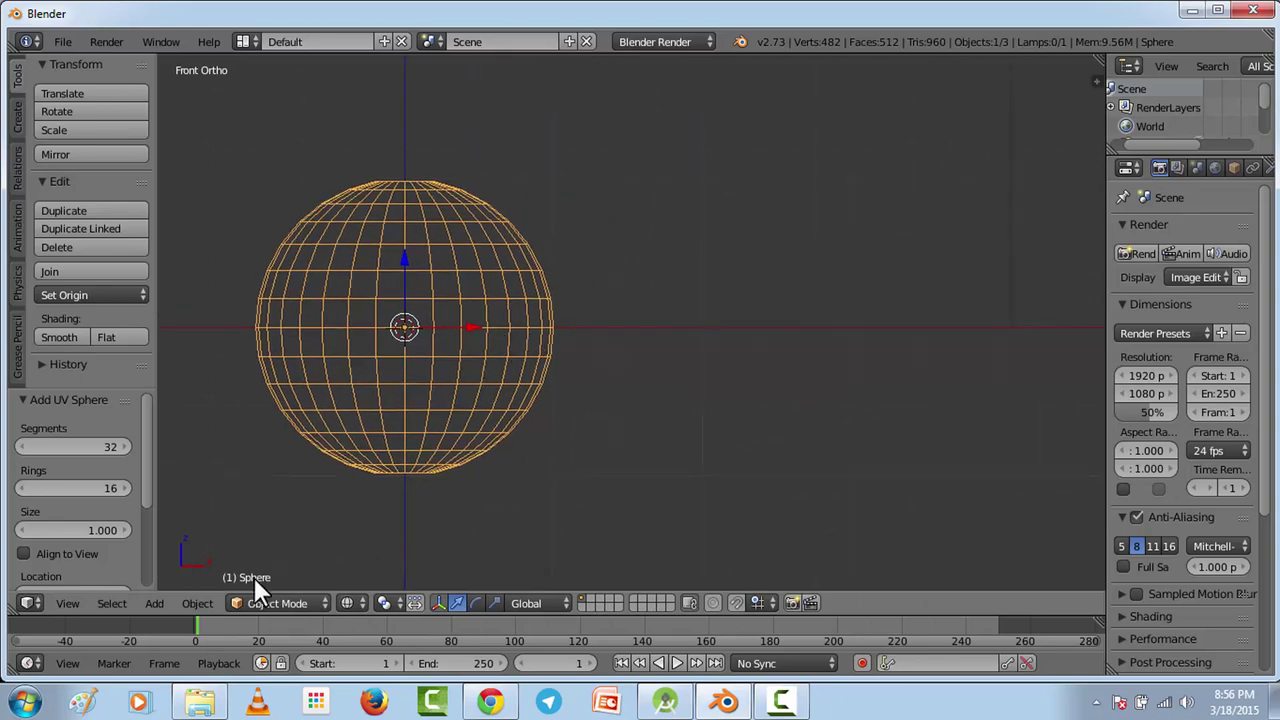
{"action": "left_click", "coordinate": [153, 603]}
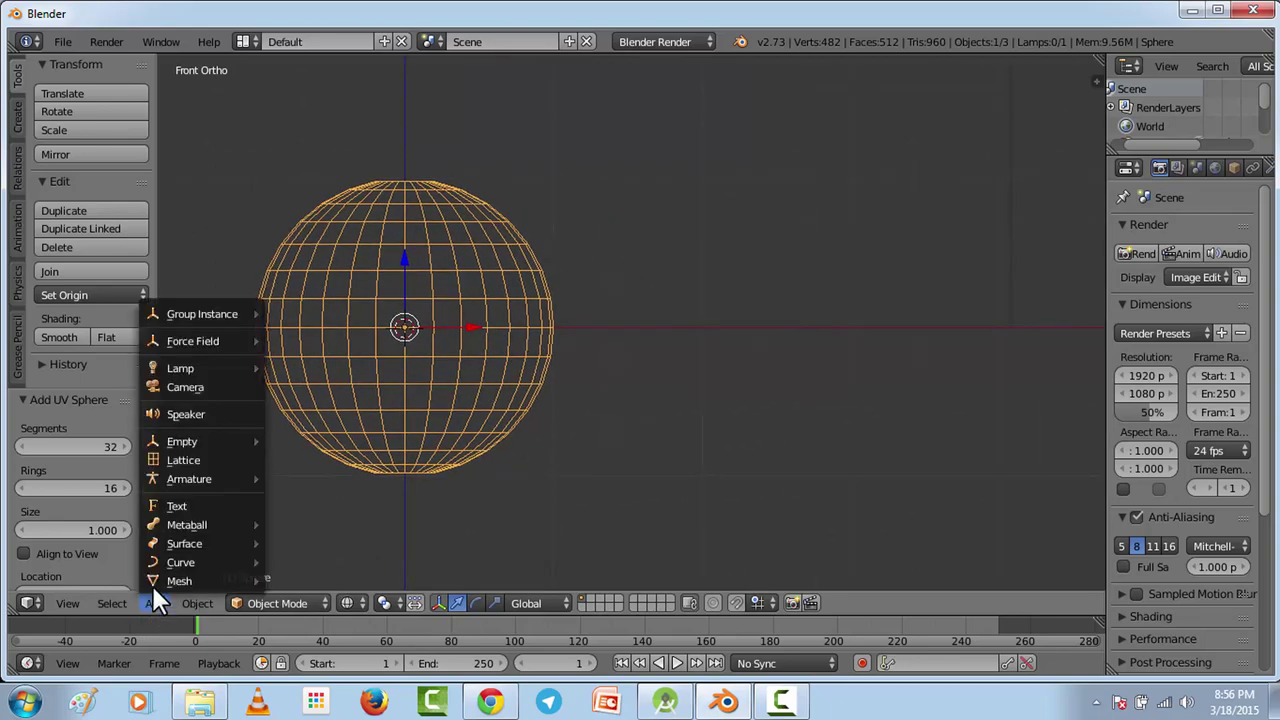
{"action": "mouse_move", "coordinate": [259, 580]}
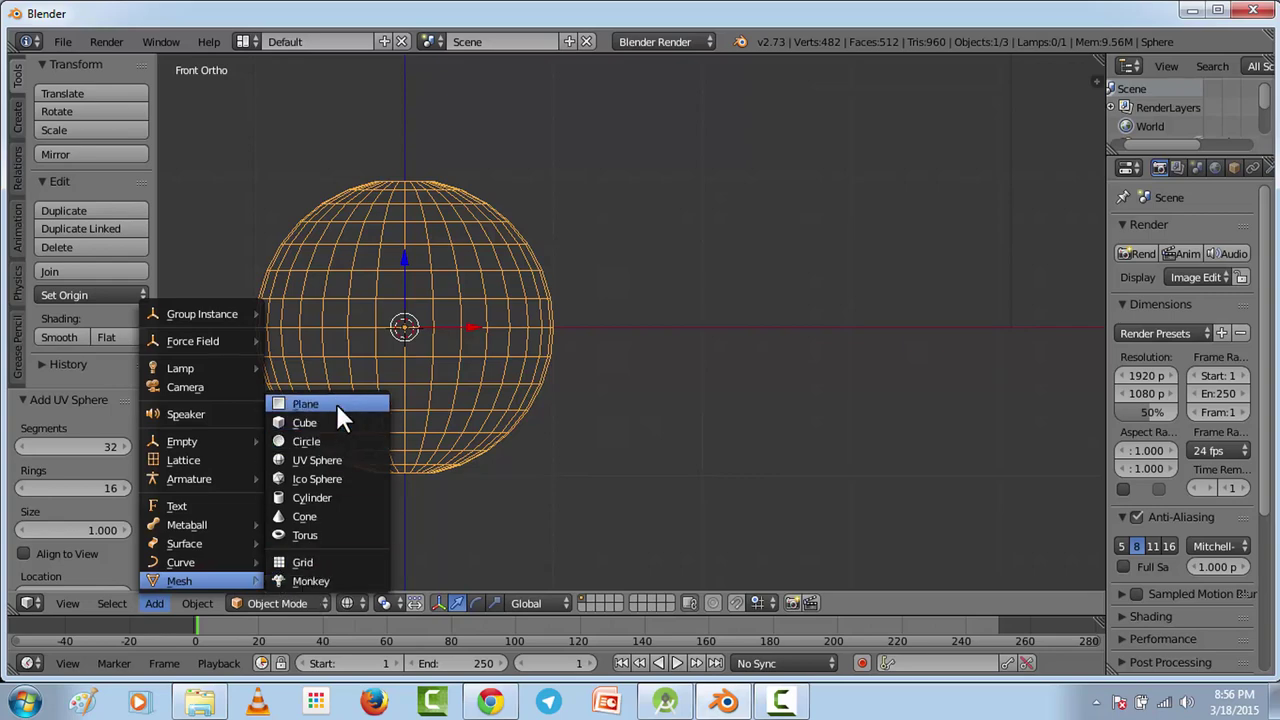
{"action": "key", "text": "Escape"}
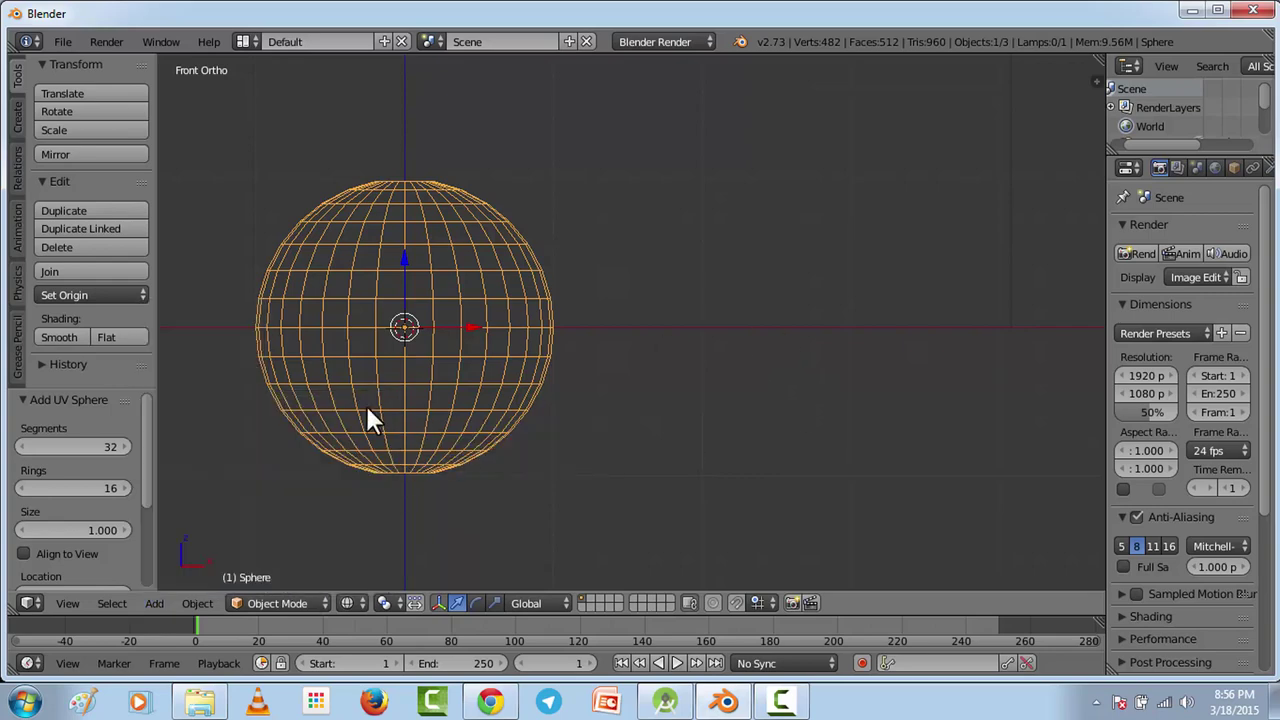
Enable the Add Mesh: Extra Objects add-on in User Preferences and close the window.
{"action": "left_click", "coordinate": [58, 37]}
{"action": "left_click", "coordinate": [92, 250]}
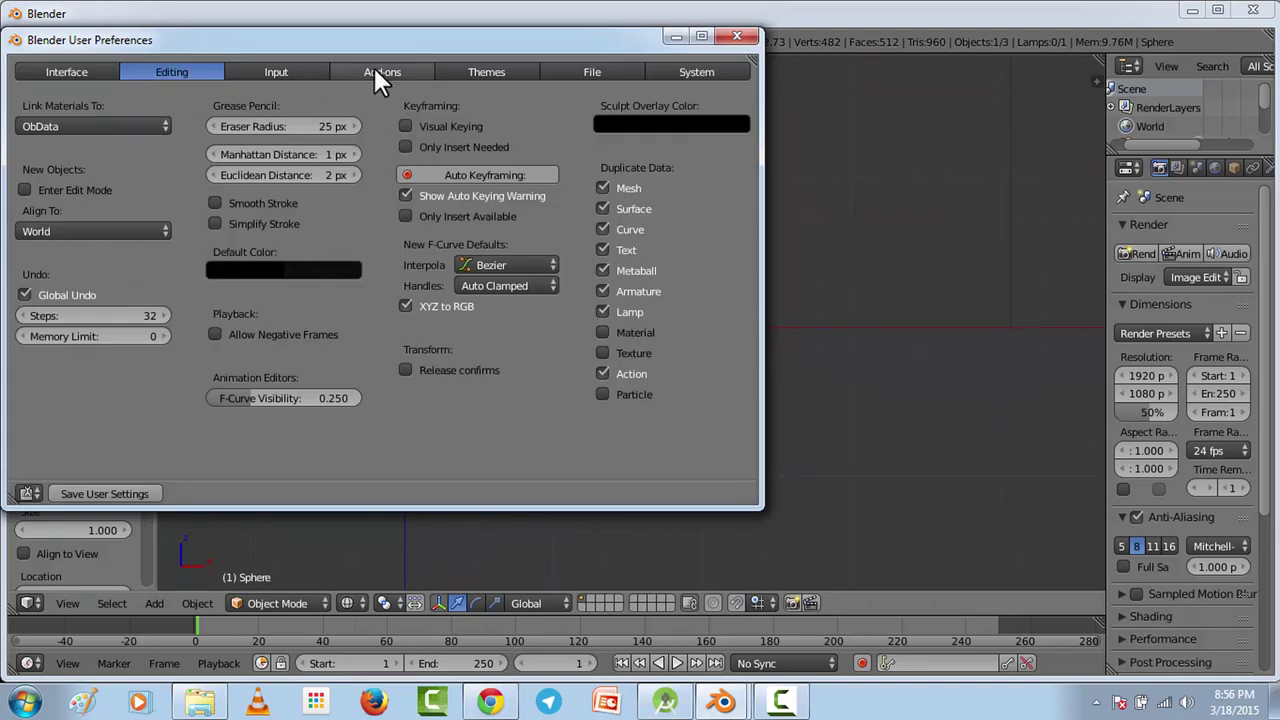
{"action": "left_click", "coordinate": [376, 72]}
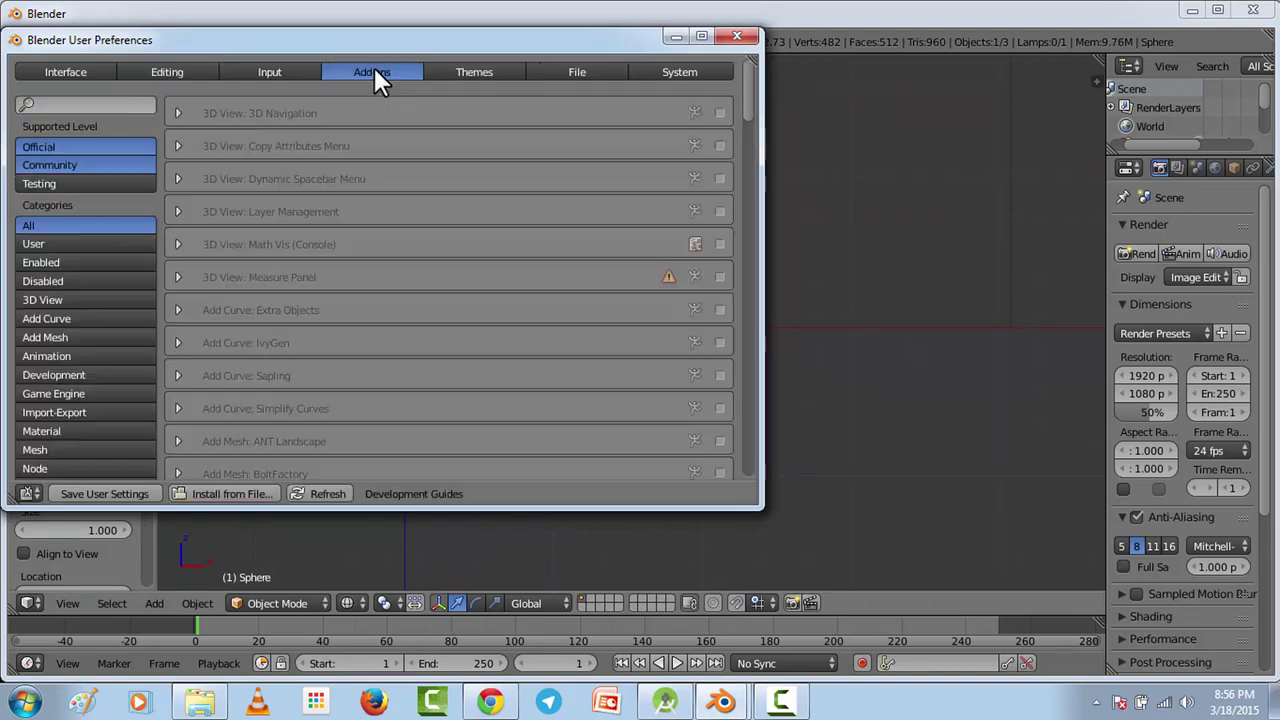
{"action": "left_click", "coordinate": [45, 337]}
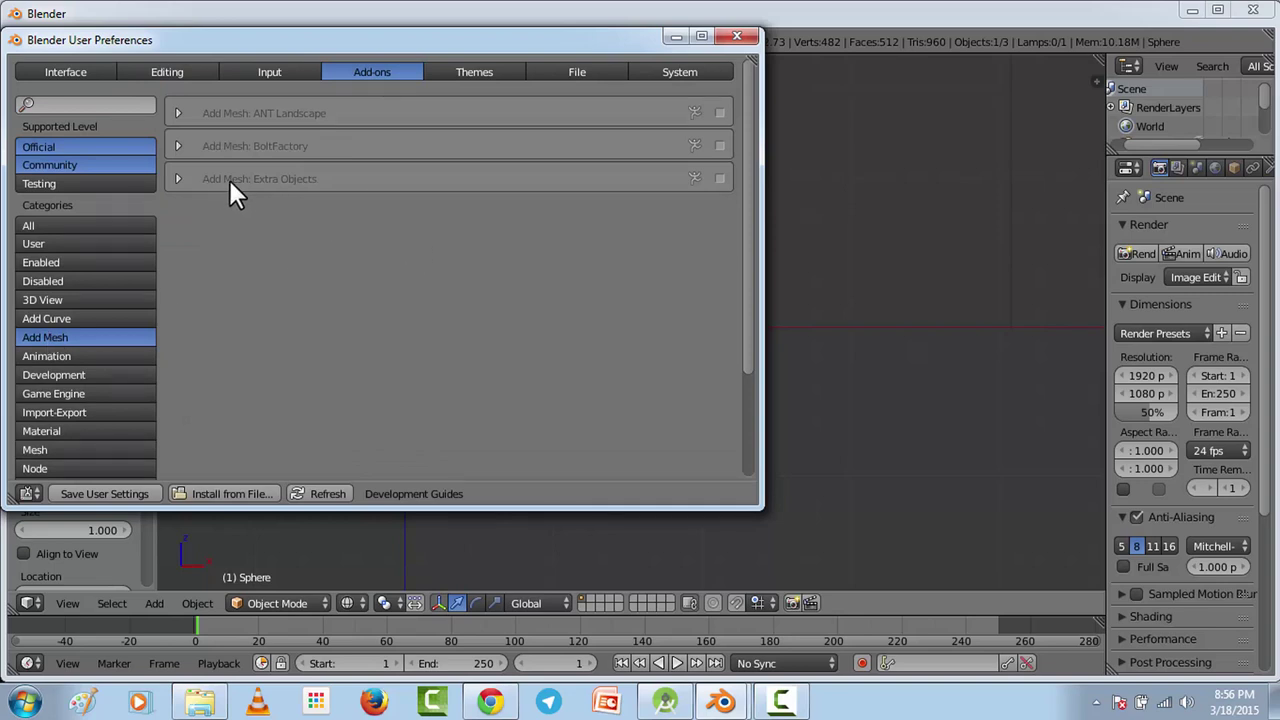
{"action": "left_click", "coordinate": [720, 178]}
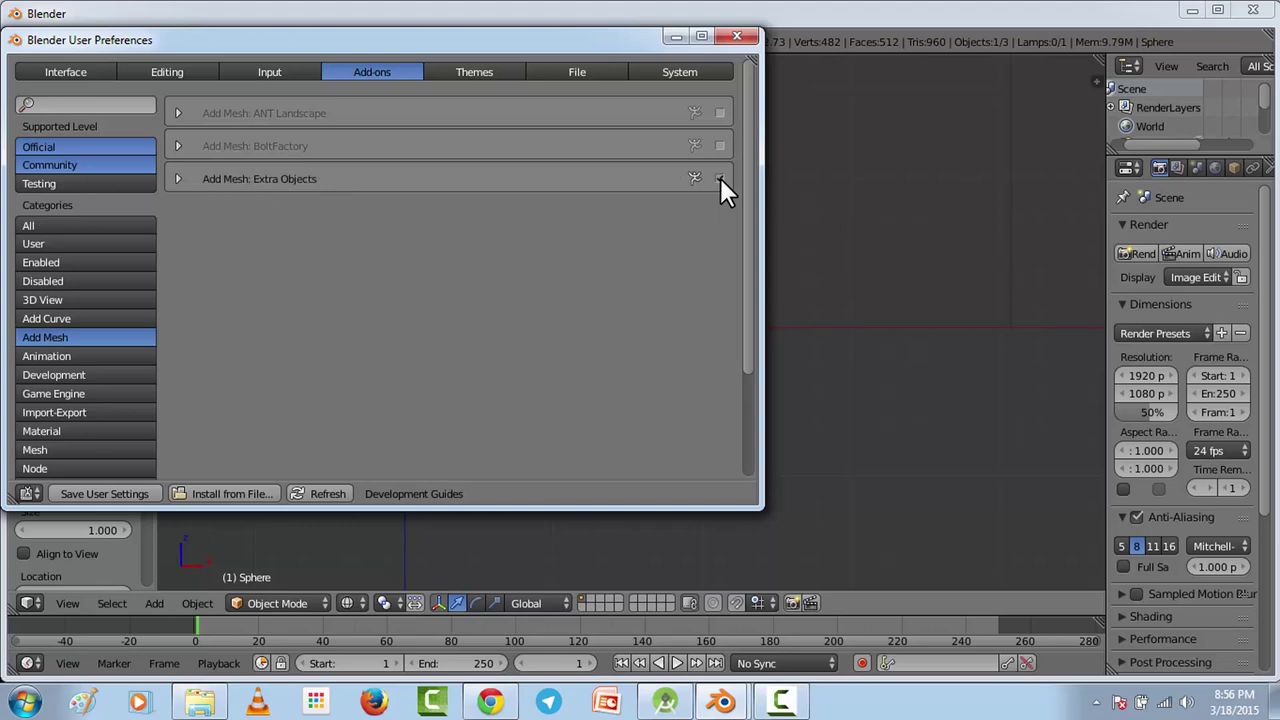
{"action": "left_click", "coordinate": [736, 37]}
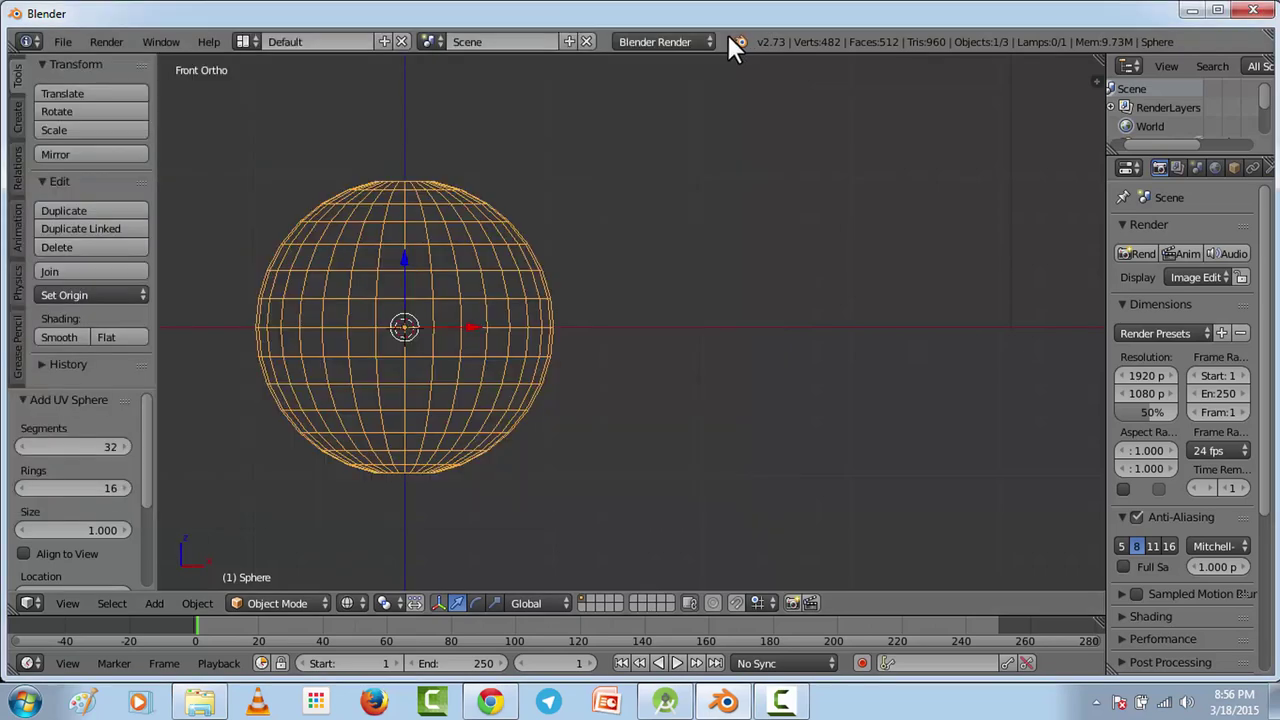
Add a PolySphere and move it to the right of the UV sphere.
{"action": "left_click", "coordinate": [152, 604]}
{"action": "mouse_move", "coordinate": [165, 581]}
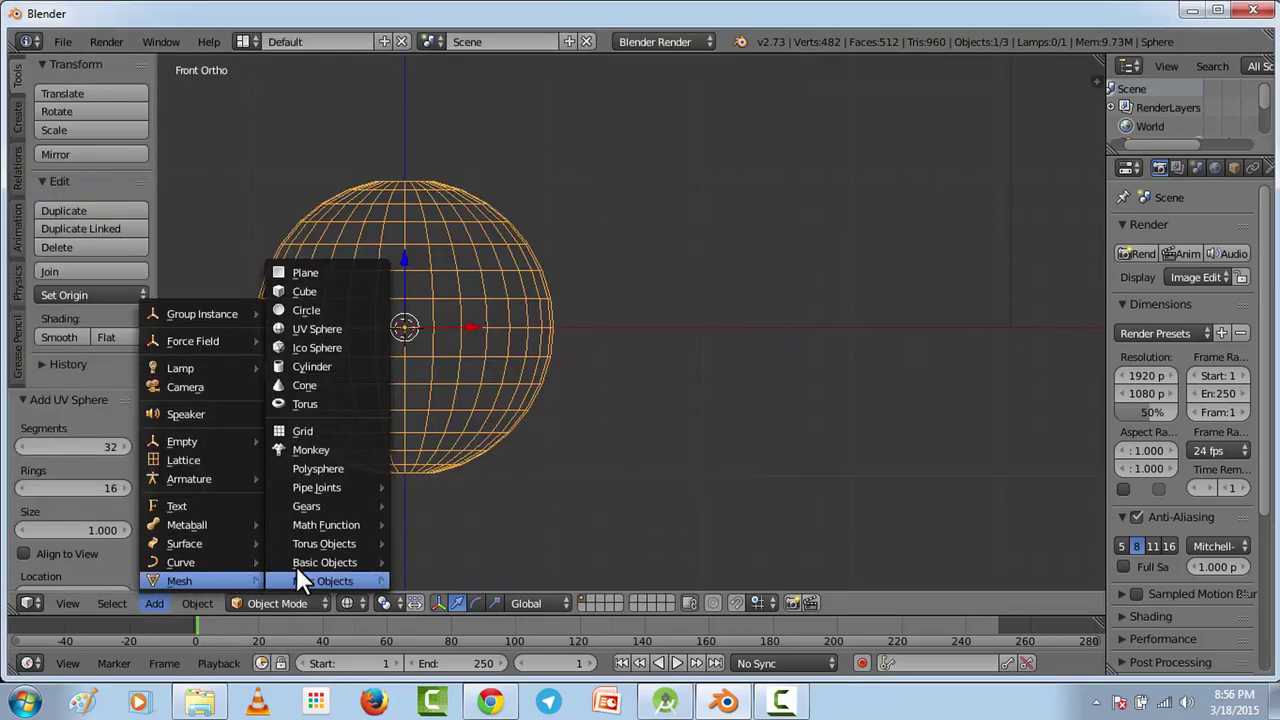
{"action": "left_click", "coordinate": [339, 478]}
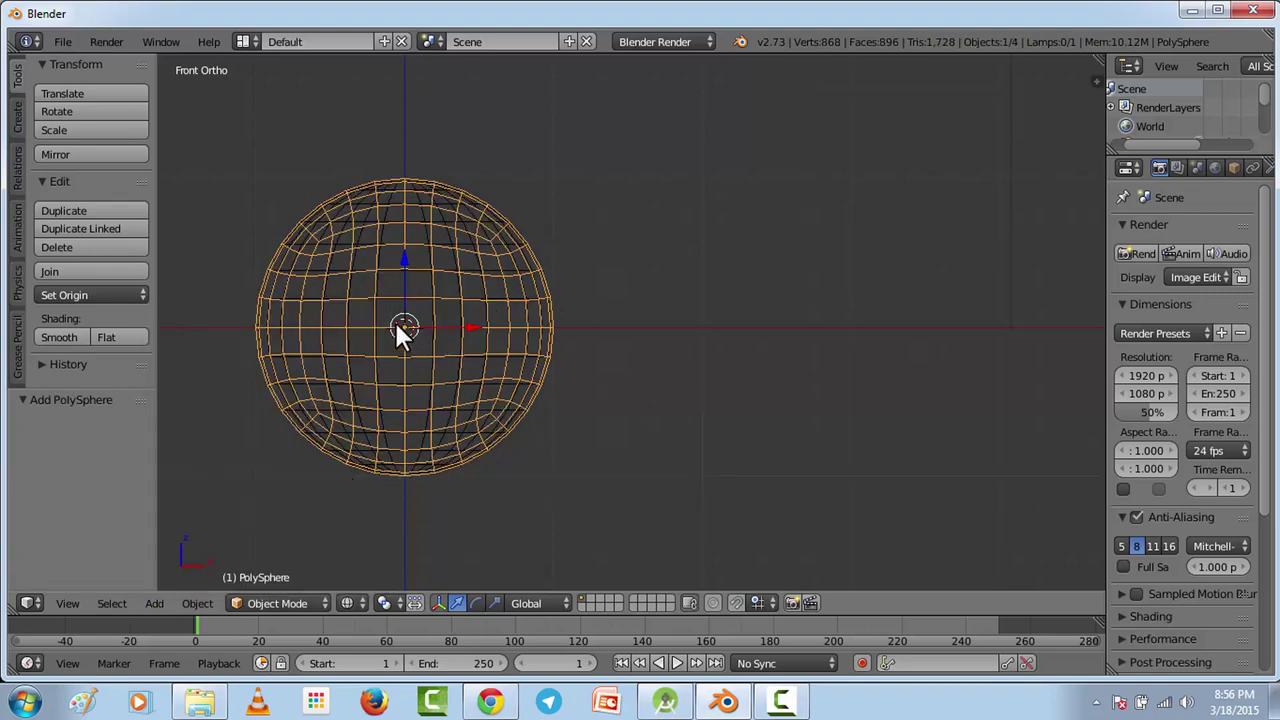
{"action": "left_click_drag", "start_coordinate": [478, 323], "coordinate": [865, 285]}
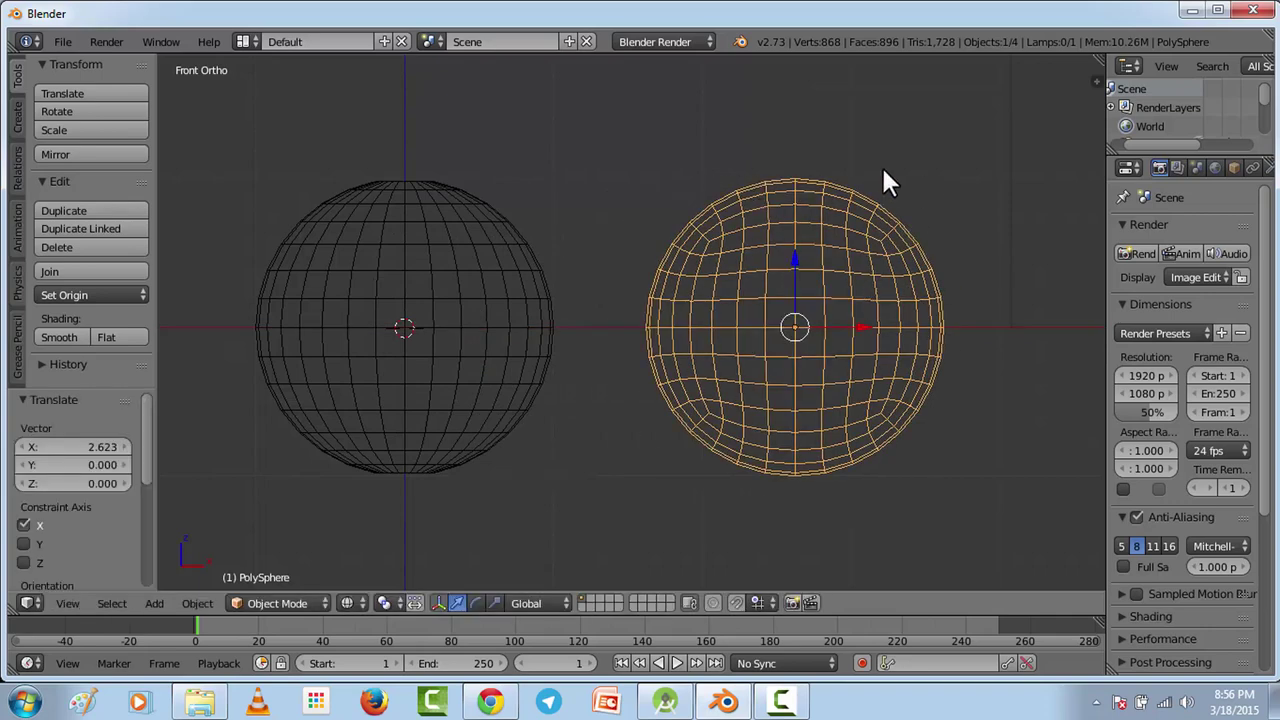
Delete the UV sphere and move the PolySphere back near the centre.
{"action": "right_click", "coordinate": [436, 315]}
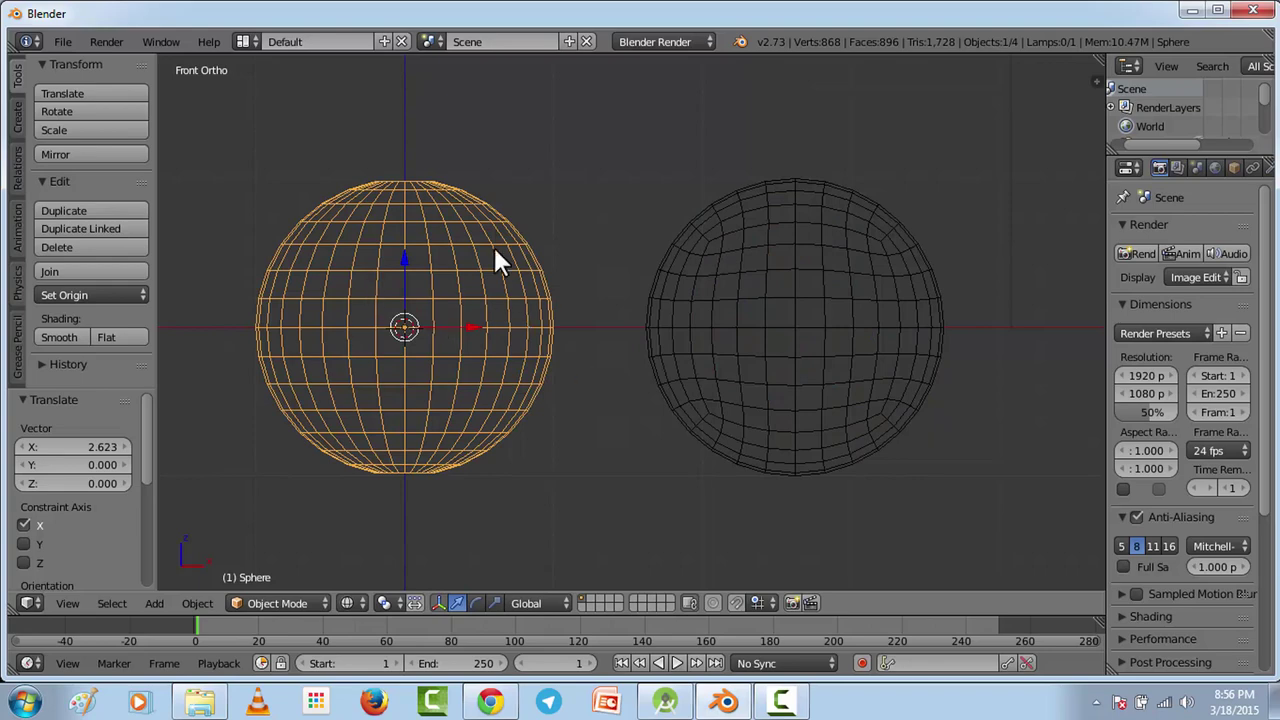
{"action": "key", "text": "x"}
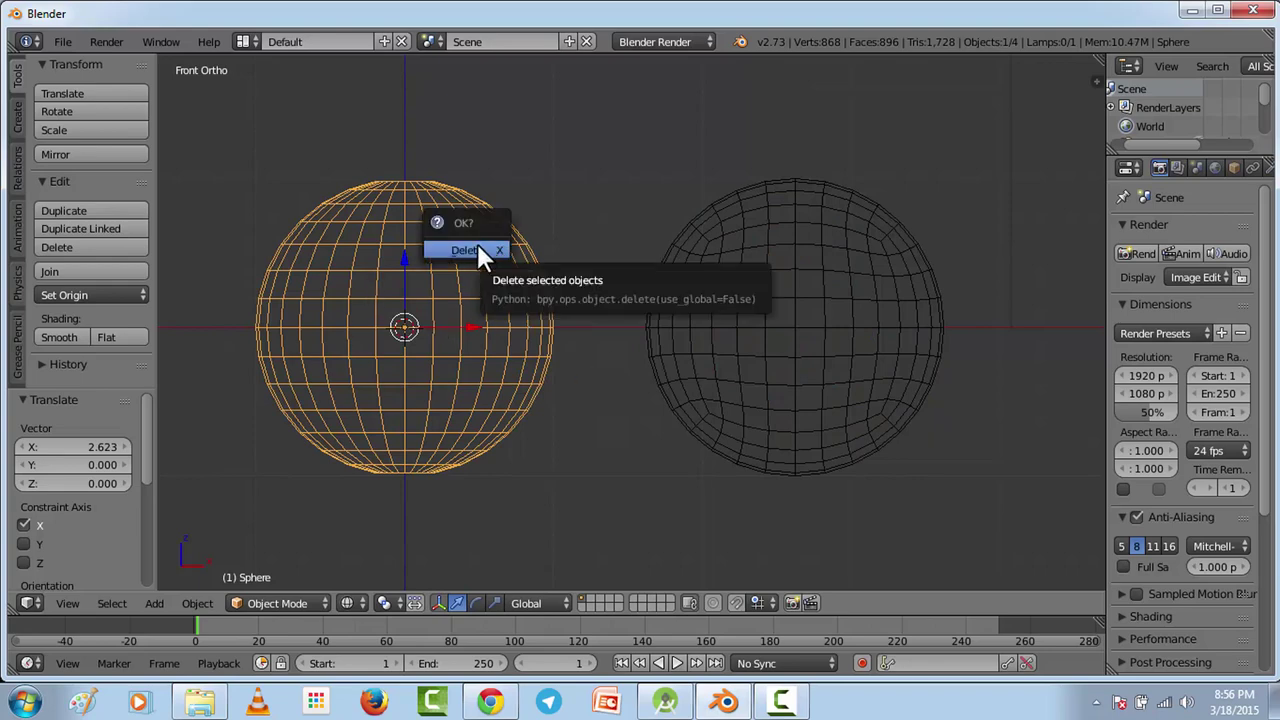
{"action": "left_click", "coordinate": [477, 250]}
{"action": "right_click", "coordinate": [860, 282]}
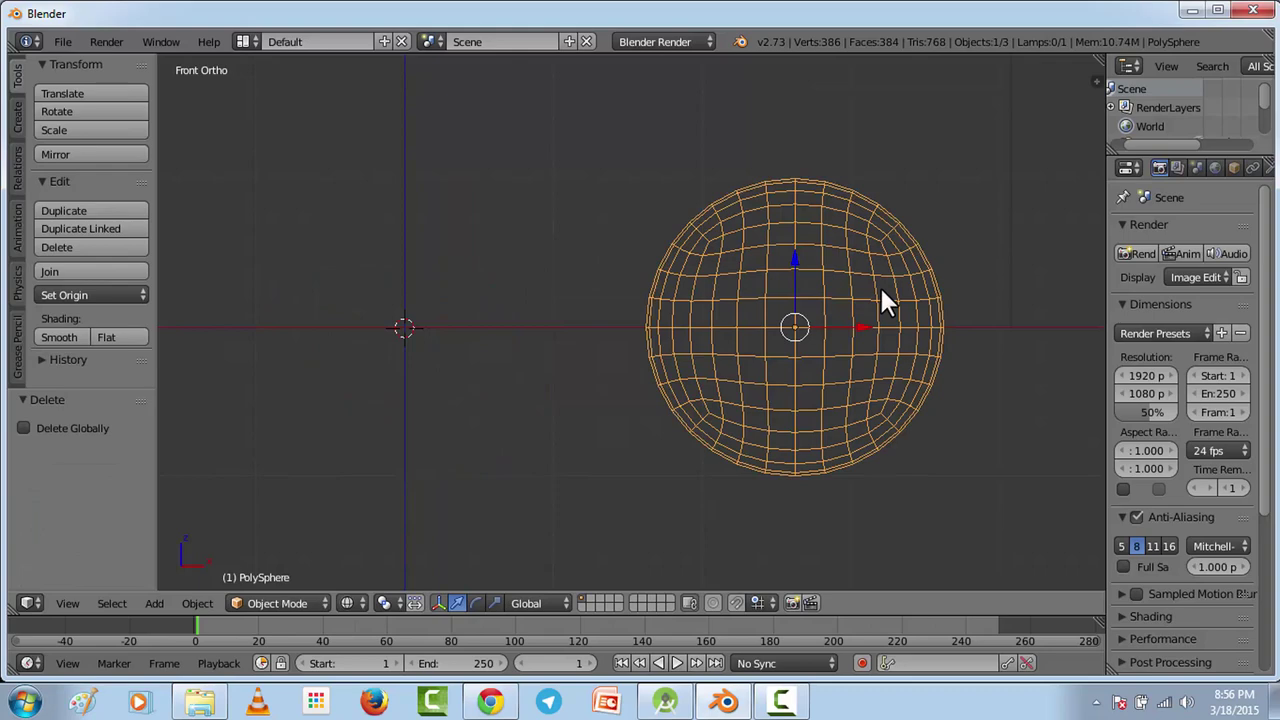
{"action": "left_click_drag", "start_coordinate": [862, 328], "coordinate": [673, 333]}
{"action": "scroll", "coordinate": [673, 333], "scroll_direction": "up", "scroll_amount": 1}
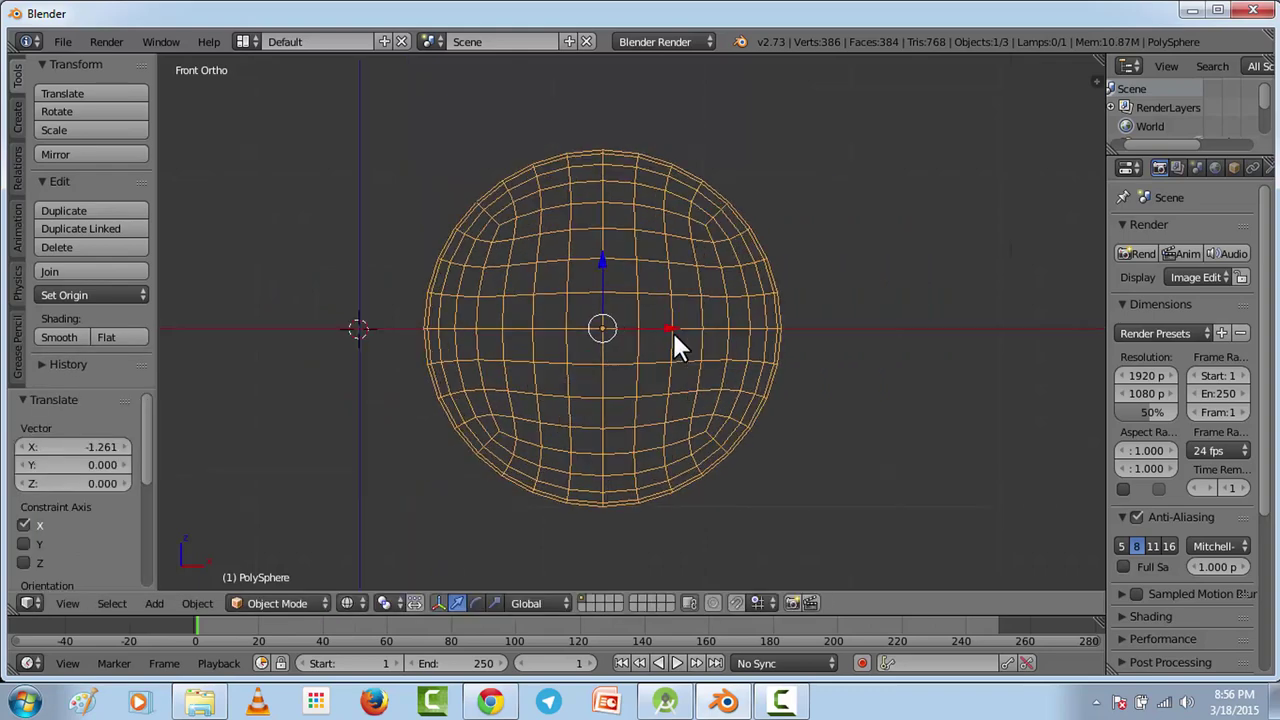
{"action": "left_click", "coordinate": [265, 603]}
{"action": "left_click", "coordinate": [347, 603]}
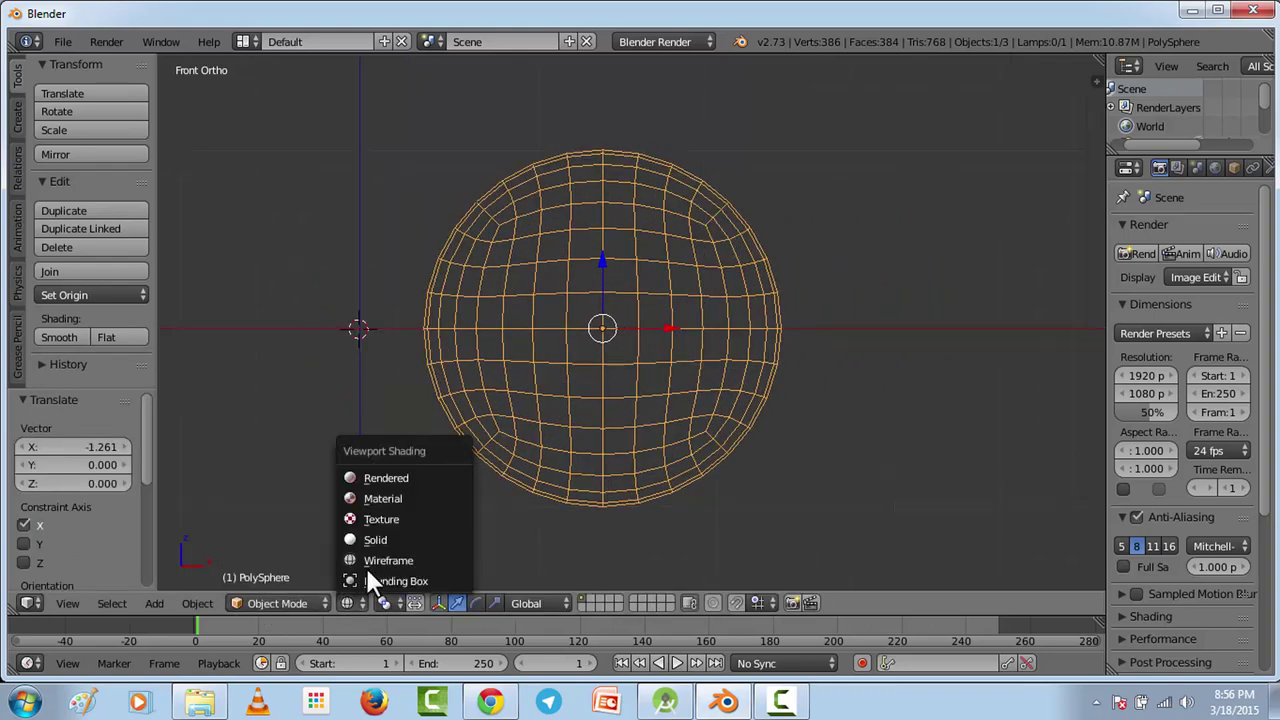
In solid shading, extrude every face individually at zero offset, giving 1,920 faces.
{"action": "left_click", "coordinate": [377, 539]}
{"action": "left_click", "coordinate": [325, 603]}
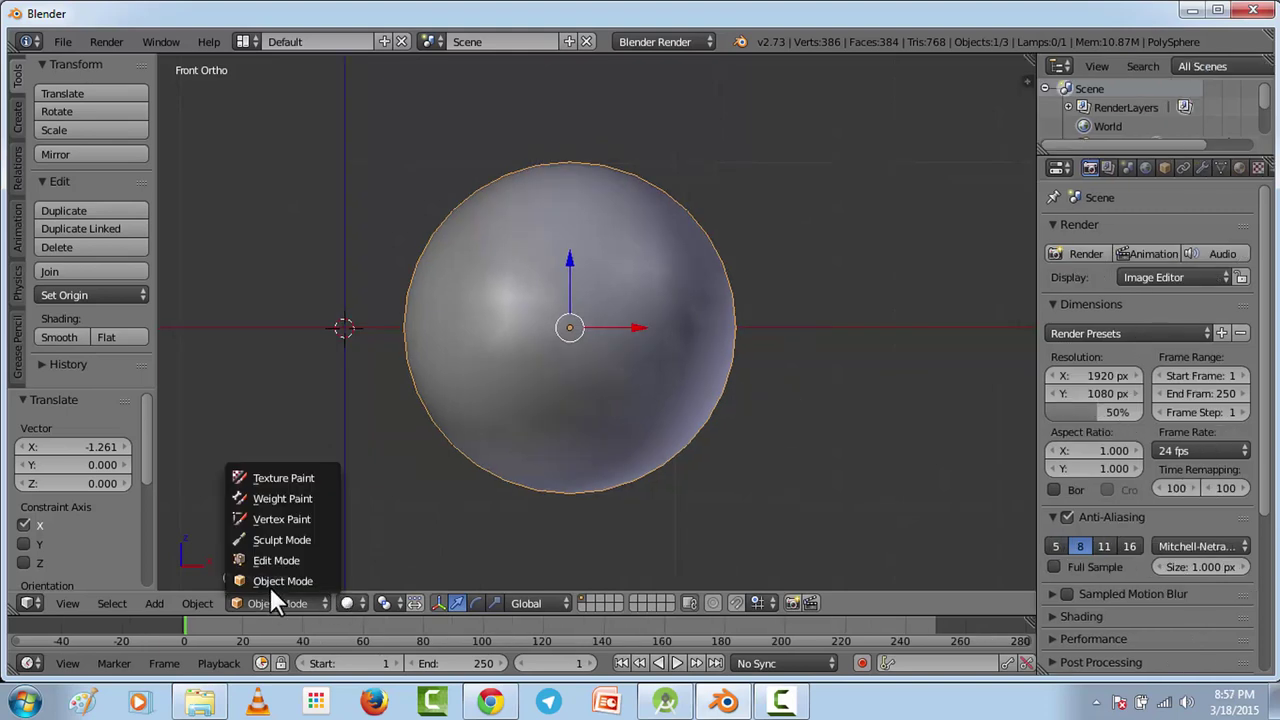
{"action": "left_click", "coordinate": [272, 560]}
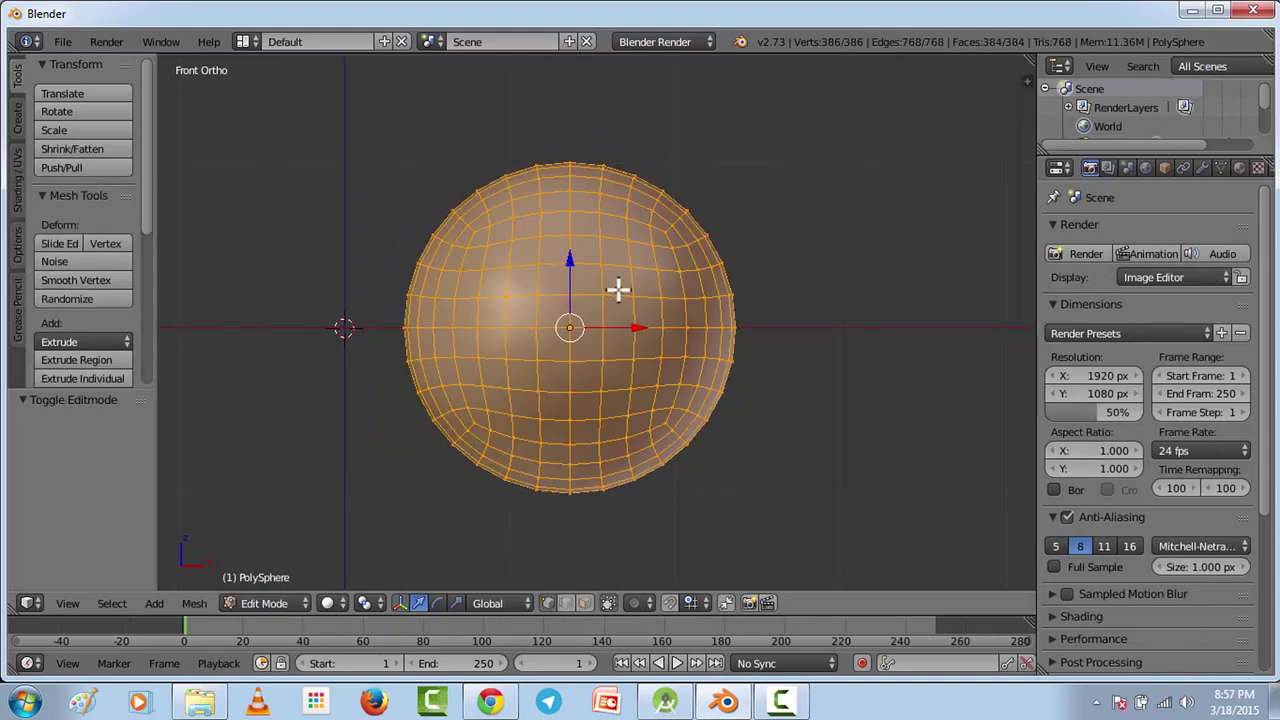
{"action": "key", "text": "alt+e"}
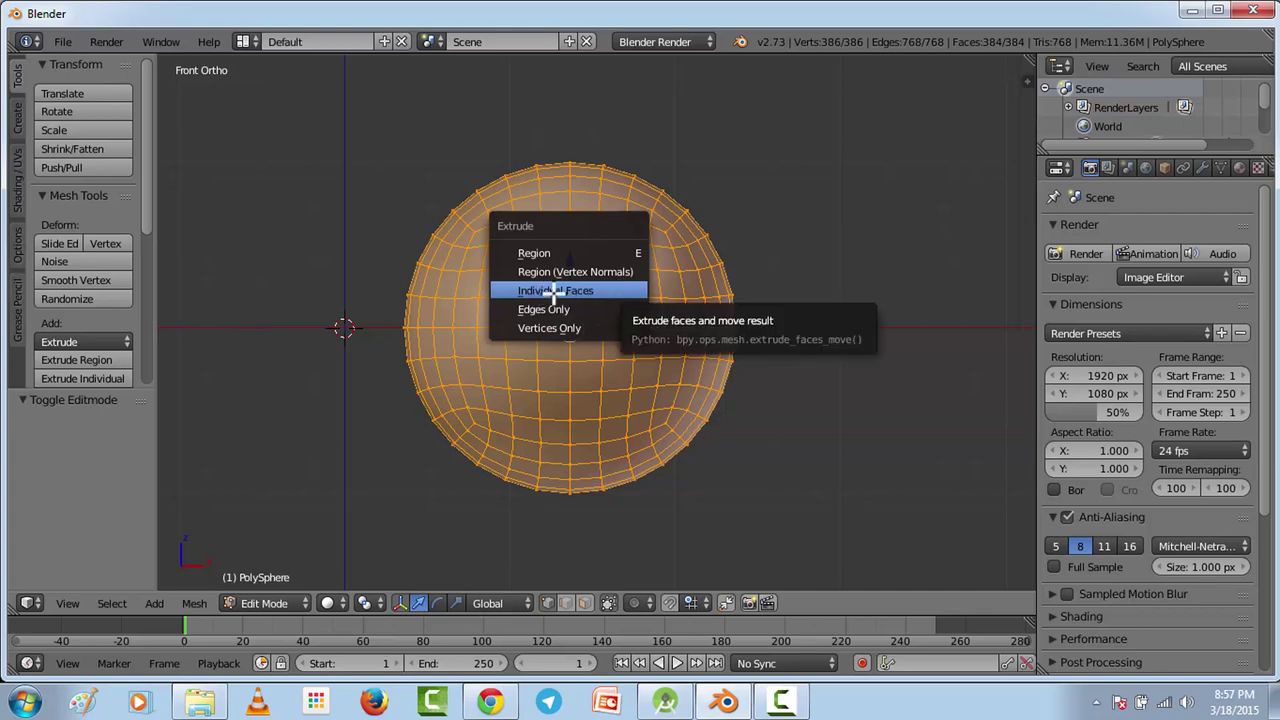
{"action": "left_click", "coordinate": [568, 290]}
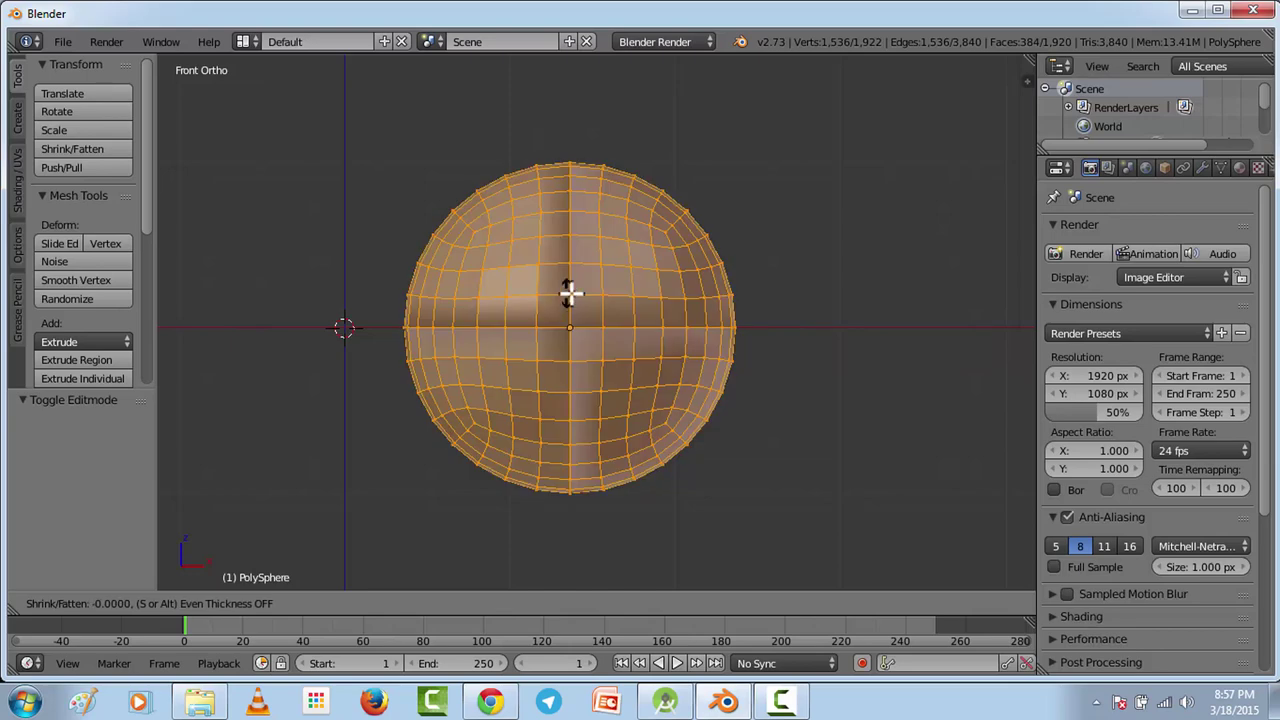
{"action": "right_click", "coordinate": [612, 318]}
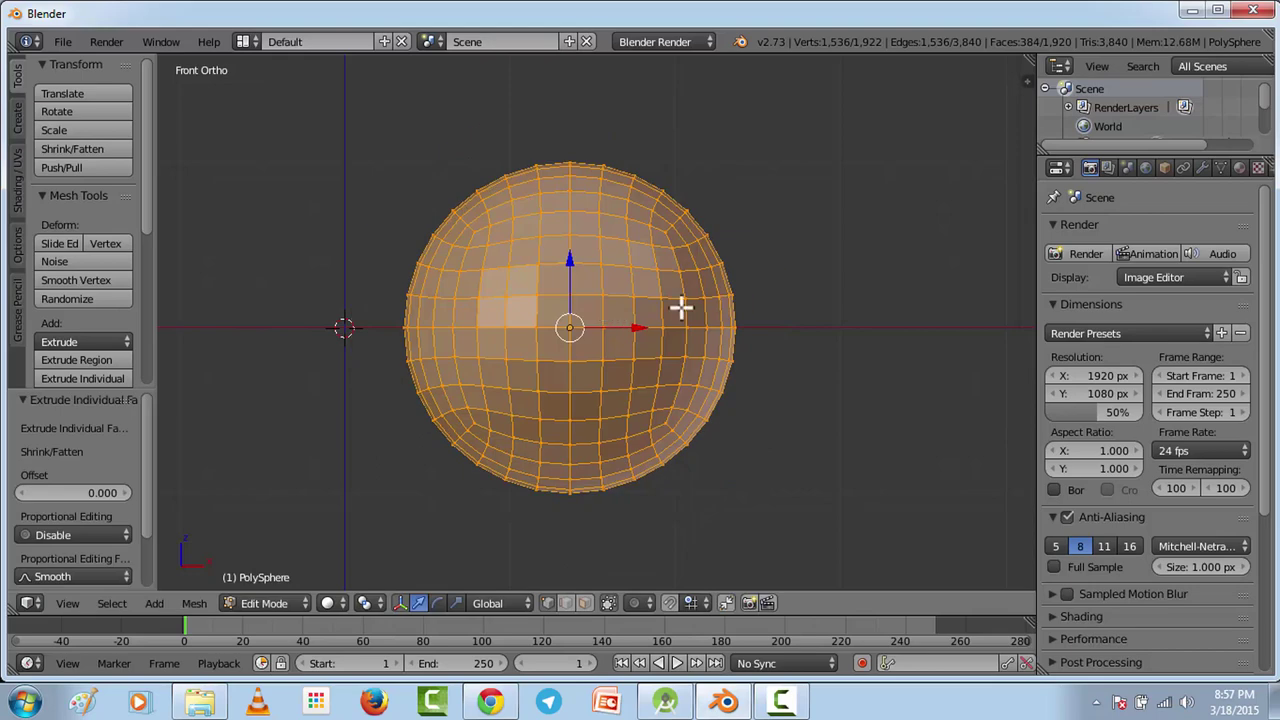
{"action": "scroll", "coordinate": [683, 305], "scroll_direction": "up", "scroll_amount": 1}
{"action": "key", "text": "Tab"}
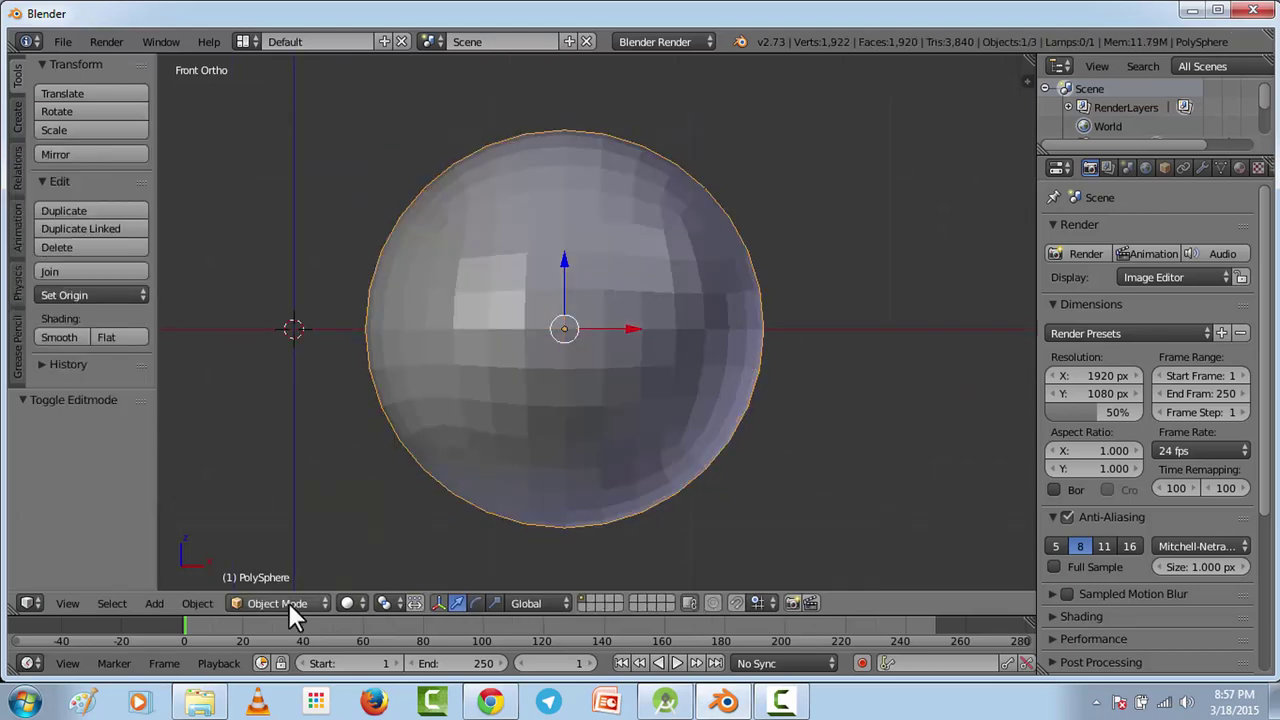
Add a Subdivision Surface modifier to the PolySphere with view subdivisions at 2.
{"action": "left_click", "coordinate": [289, 603]}
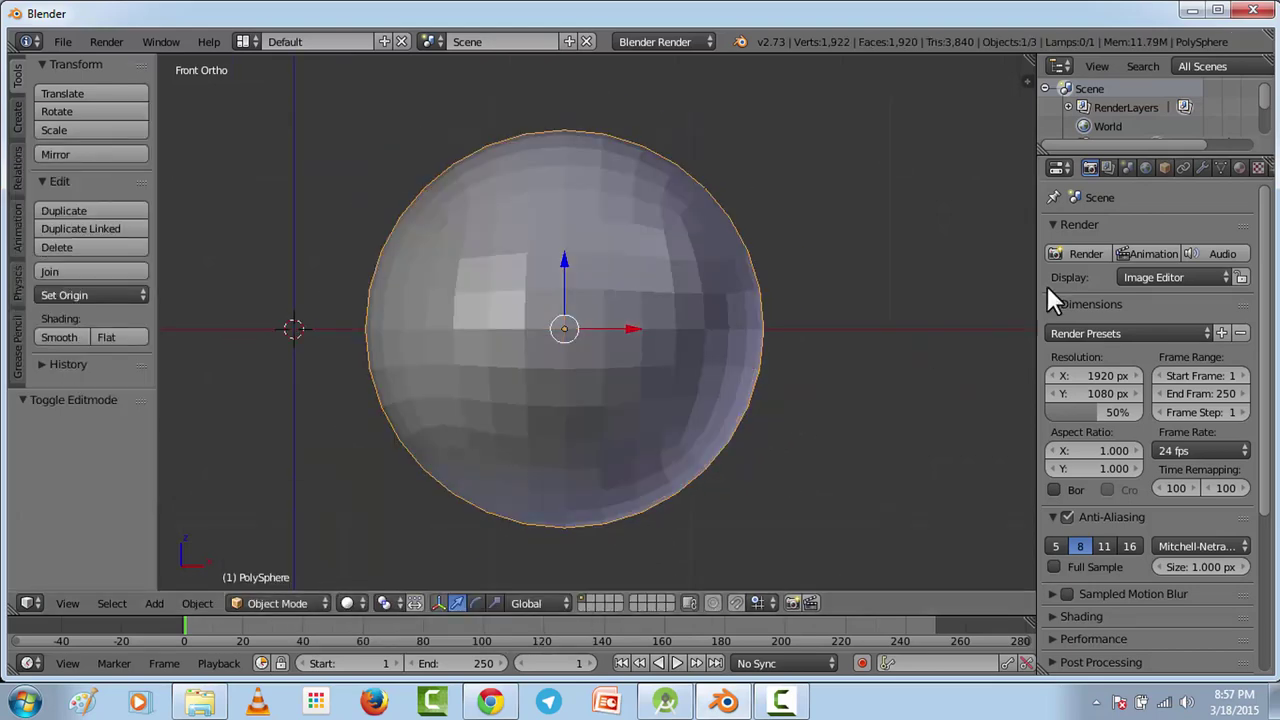
{"action": "left_click", "coordinate": [1203, 168]}
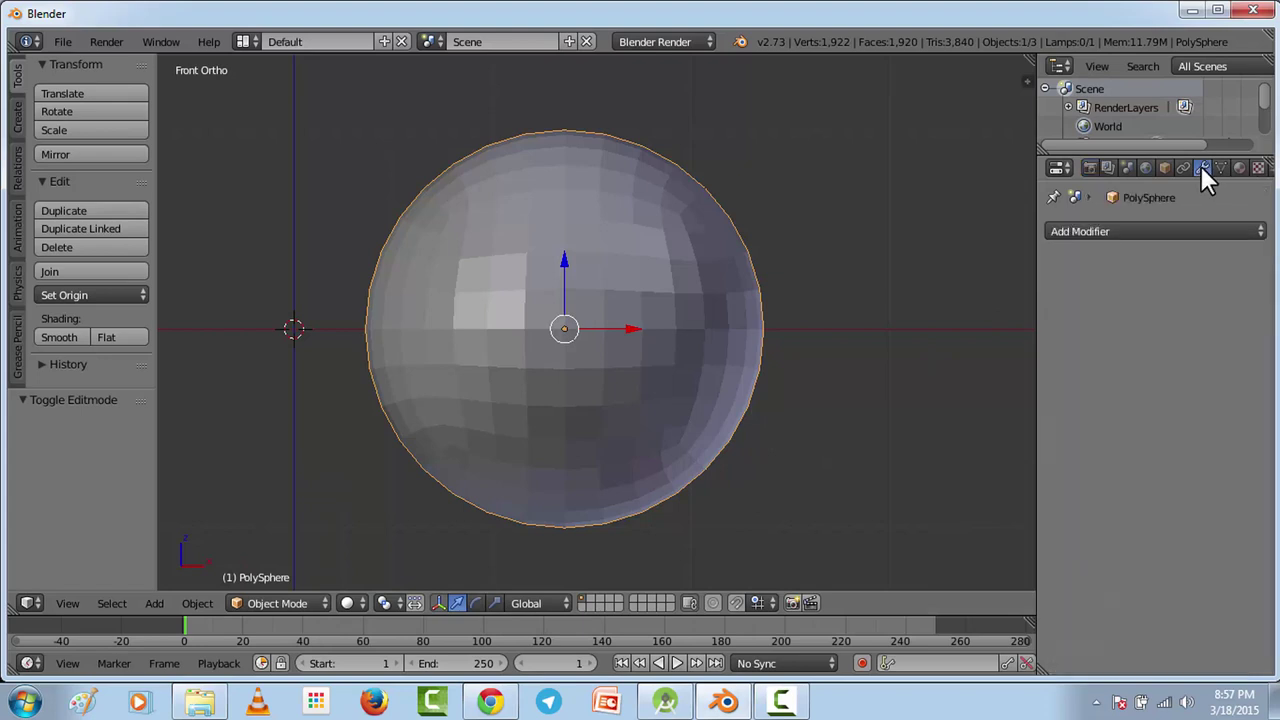
{"action": "left_click", "coordinate": [1141, 226]}
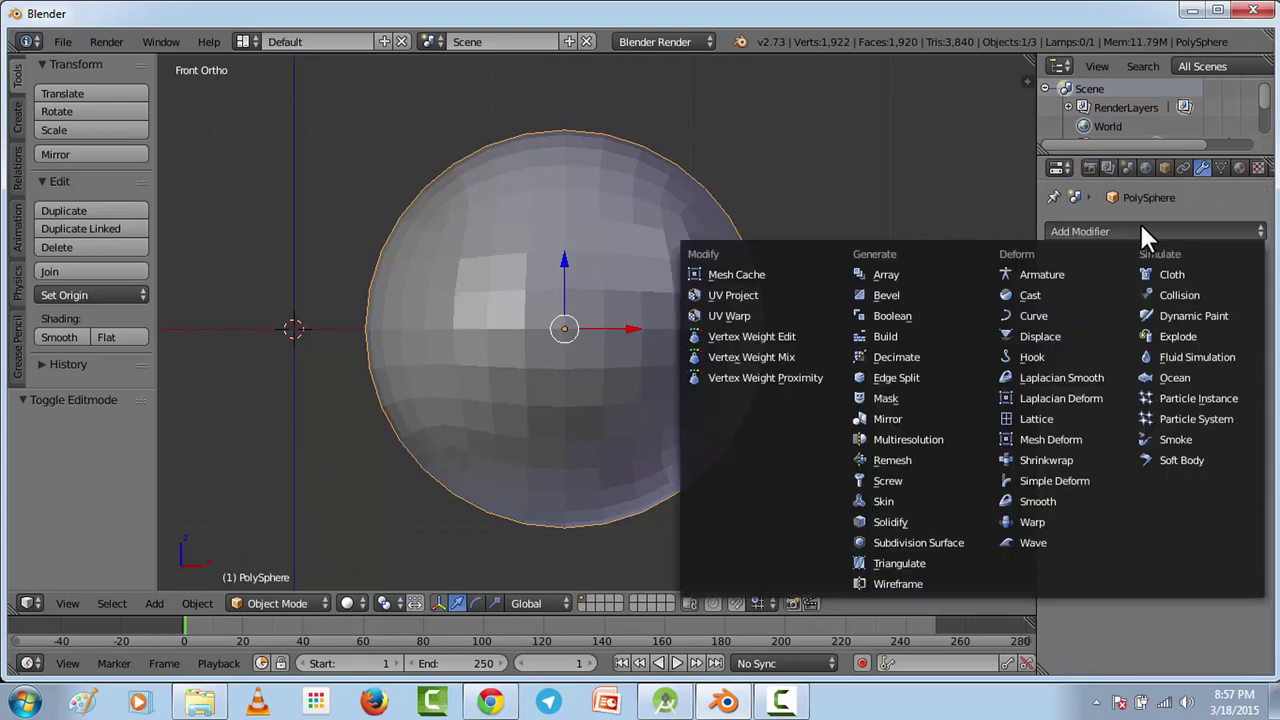
{"action": "left_click", "coordinate": [891, 541]}
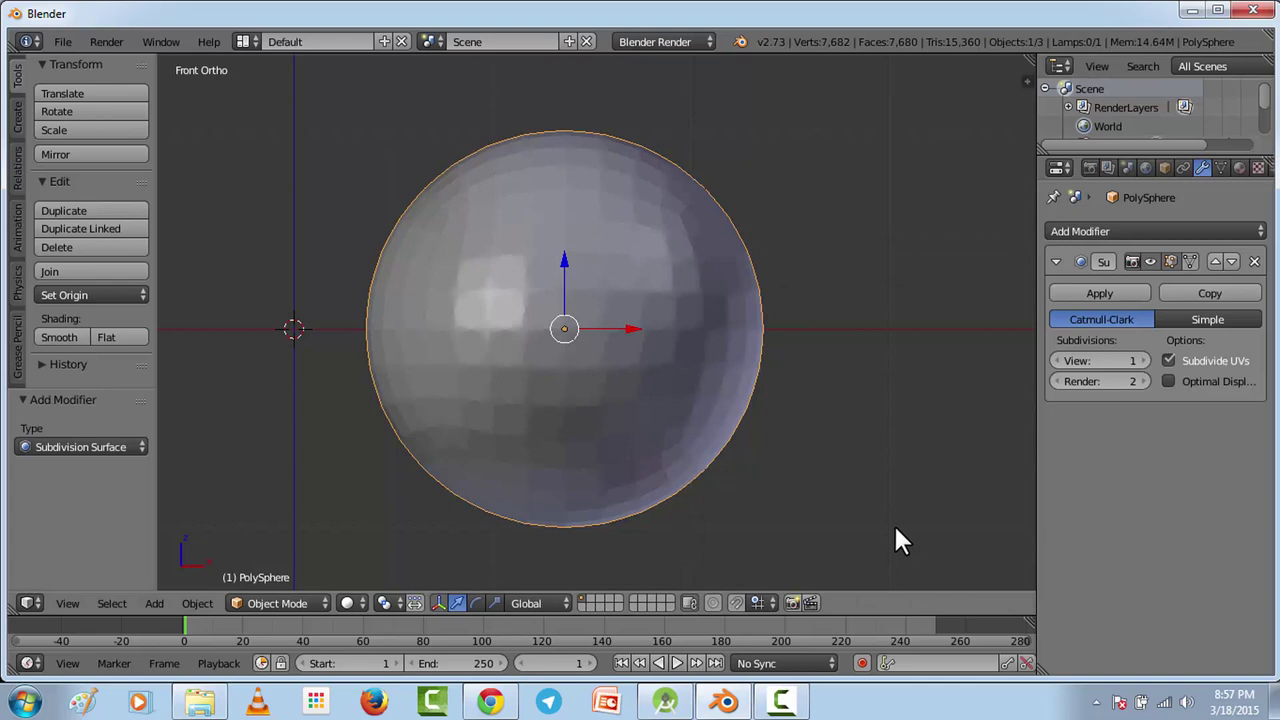
{"action": "left_click", "coordinate": [1143, 361]}
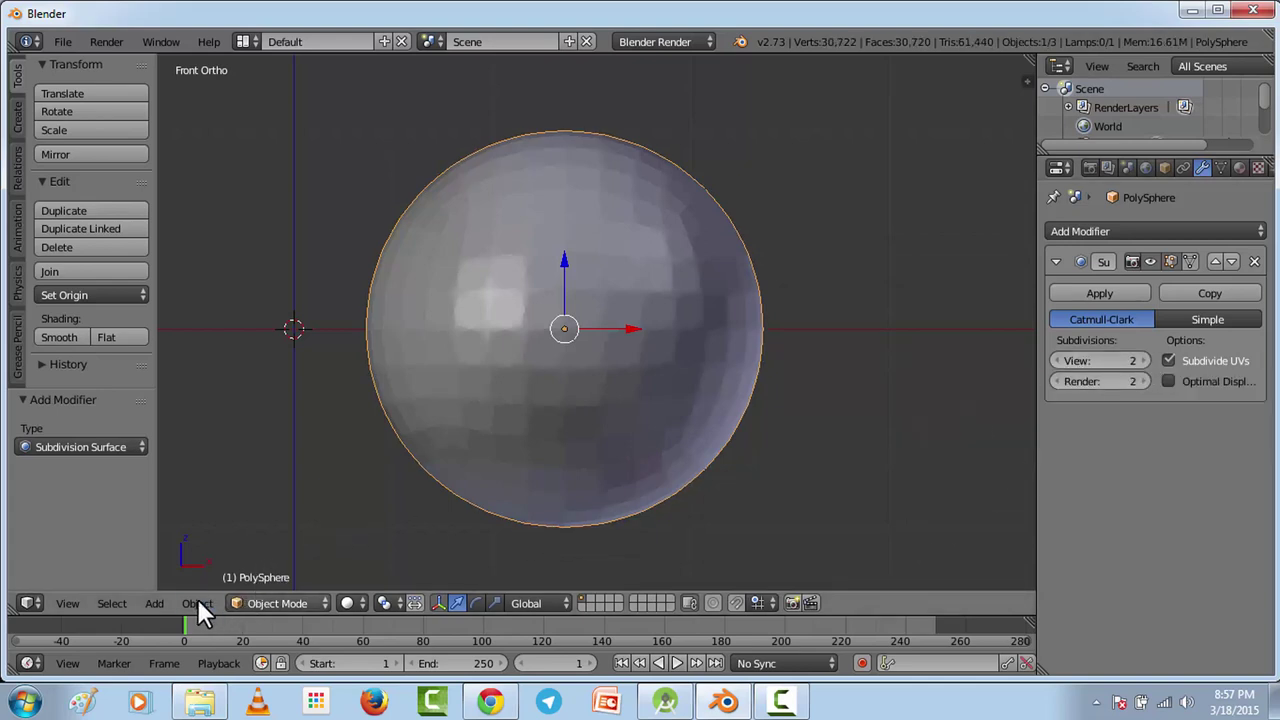
In Edit Mode, extrude the faces individually with a 0.019 offset.
{"action": "left_click", "coordinate": [258, 604]}
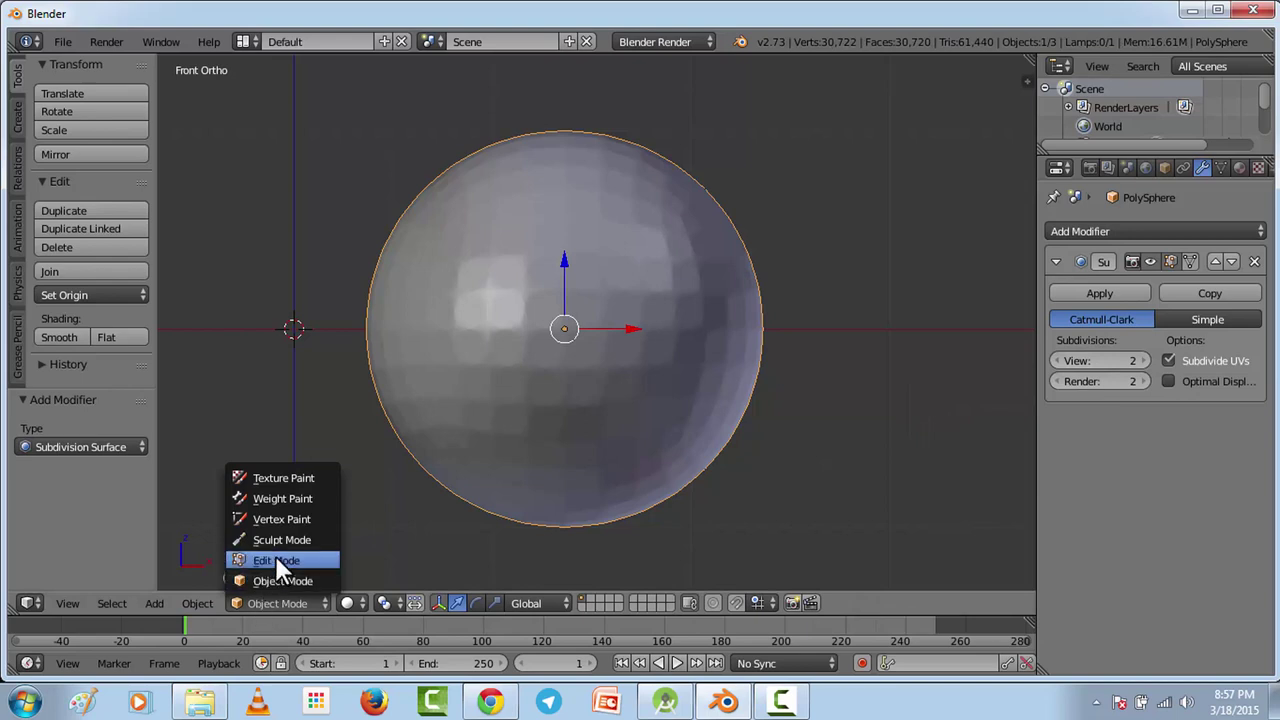
{"action": "left_click", "coordinate": [276, 560]}
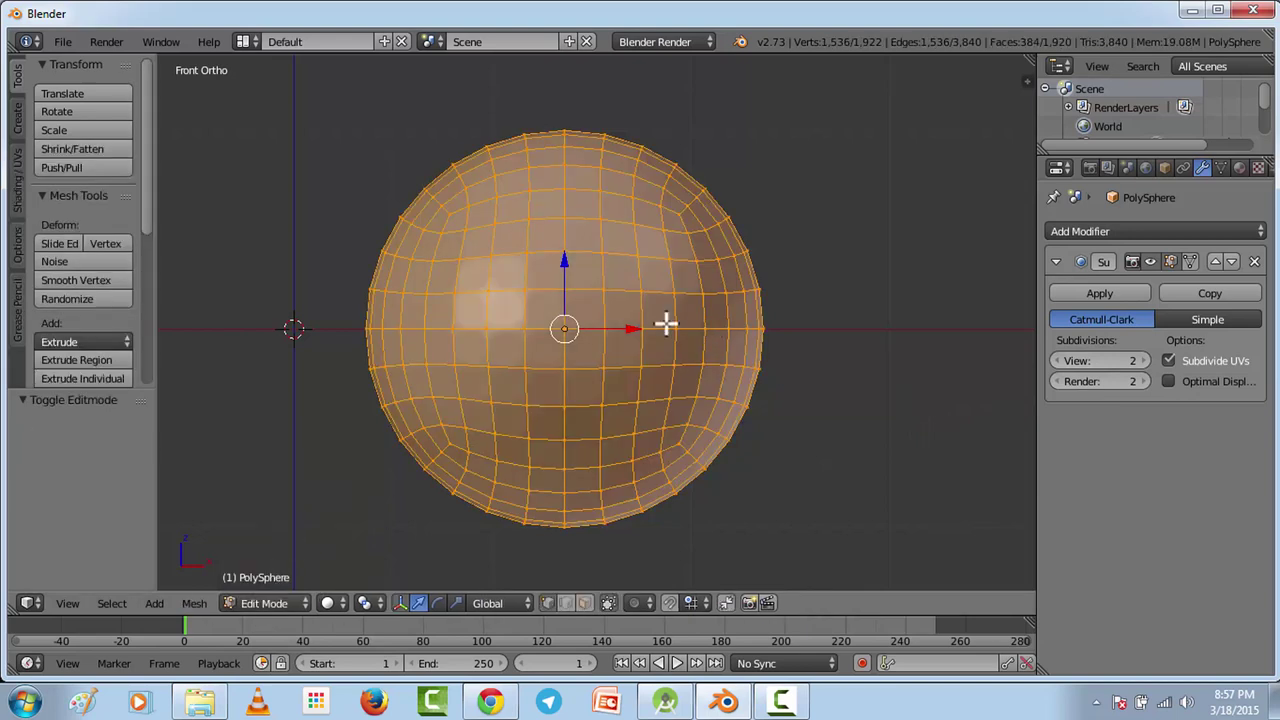
{"action": "key", "text": "alt+e"}
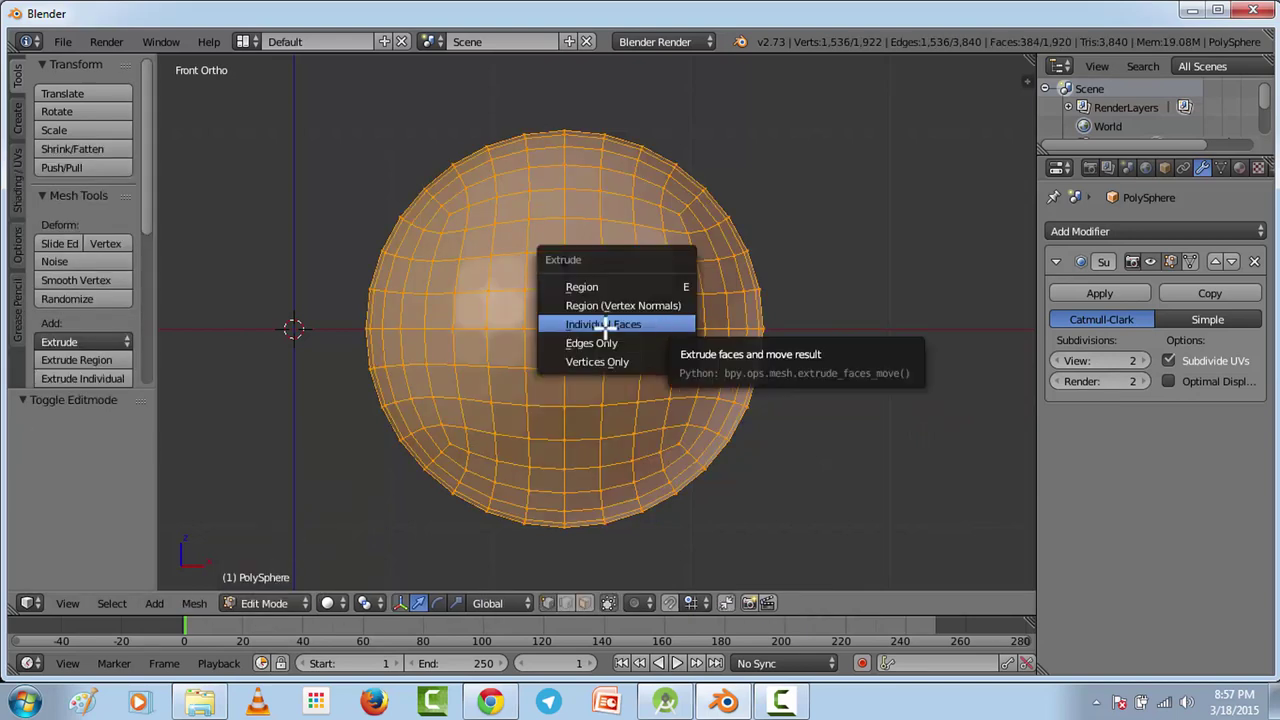
{"action": "left_click", "coordinate": [605, 325]}
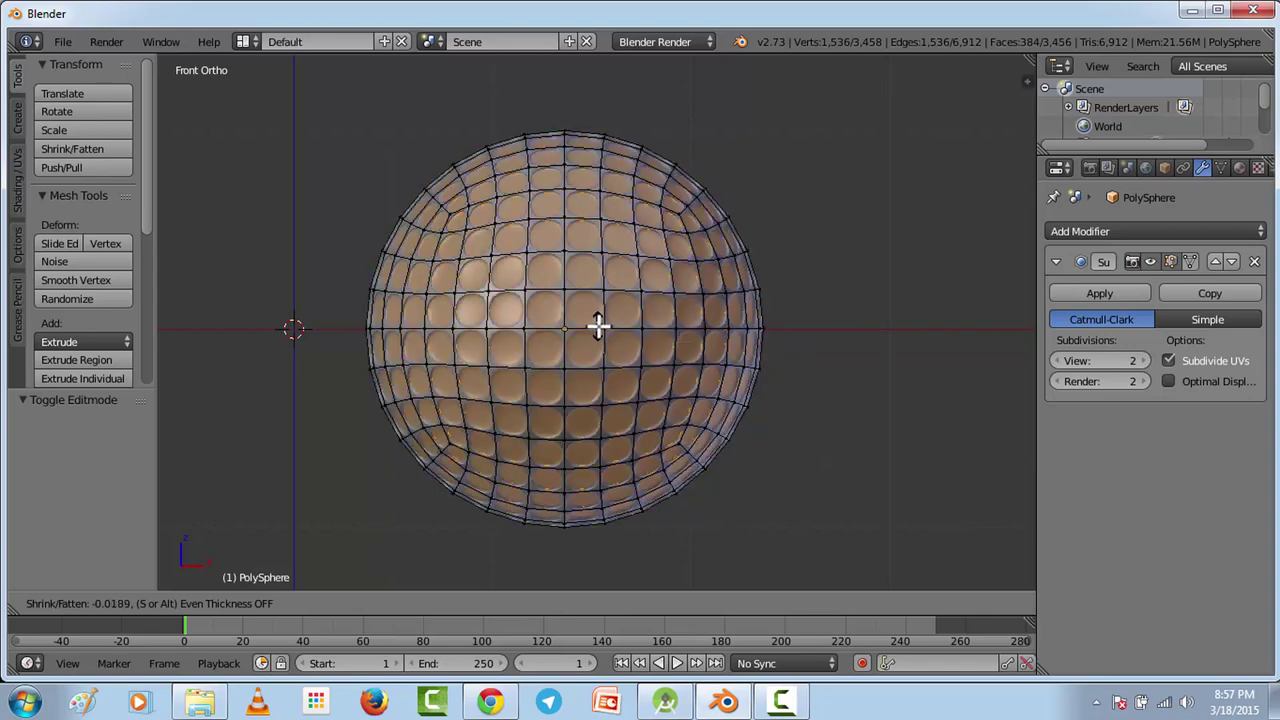
{"action": "left_click", "coordinate": [597, 326]}
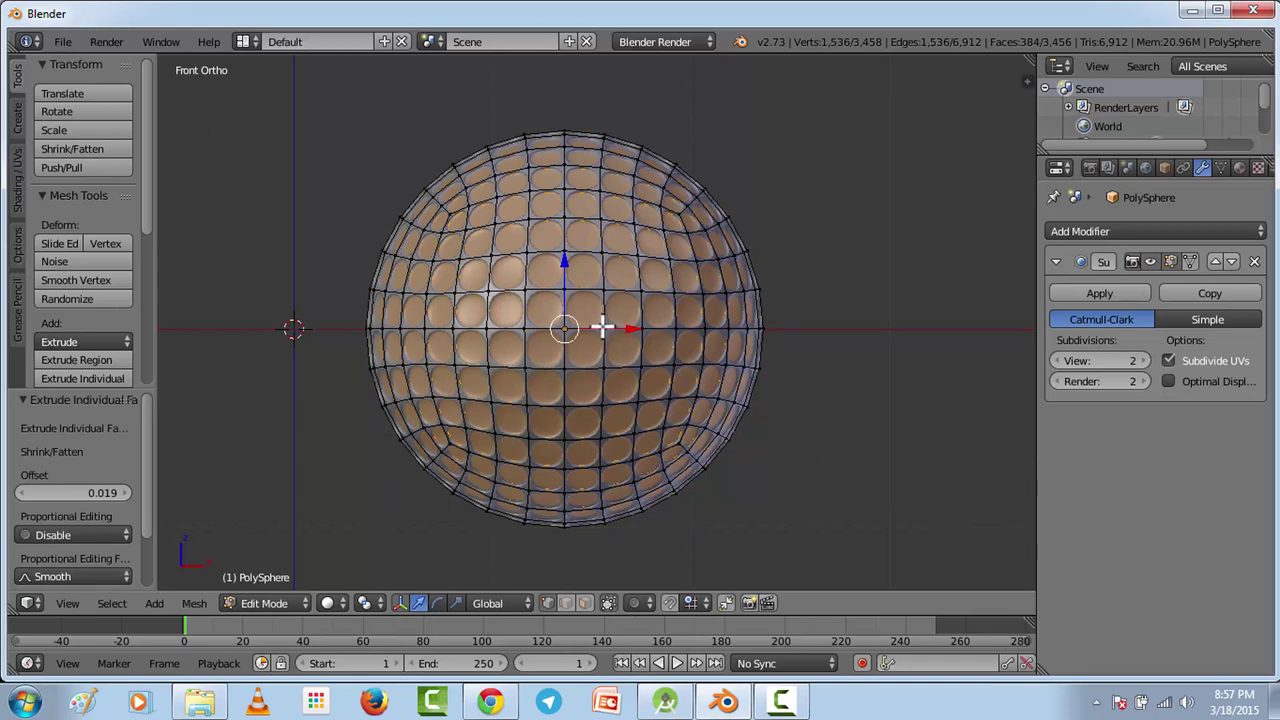
{"action": "scroll", "coordinate": [717, 314], "scroll_direction": "up", "scroll_amount": 1}
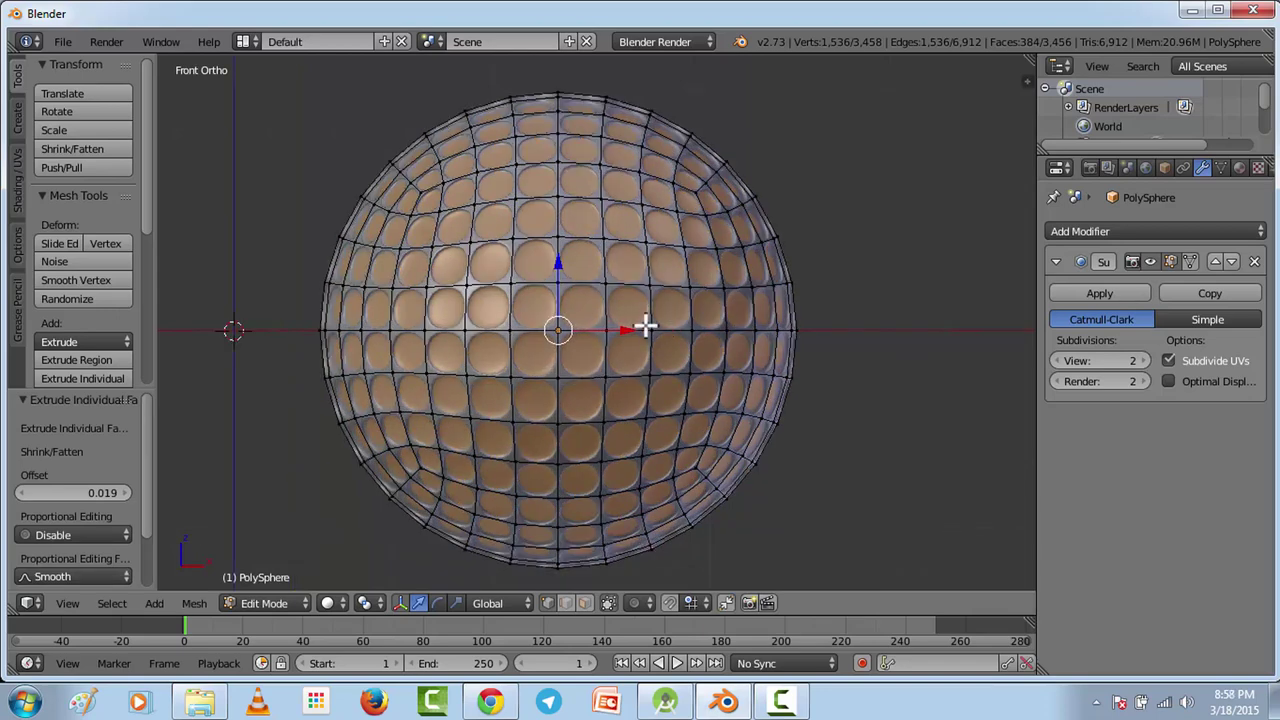
Scale the extruded faces to 1.012 and shrink/fatten them by 0.039 to form dimples.
{"action": "key", "text": "s"}
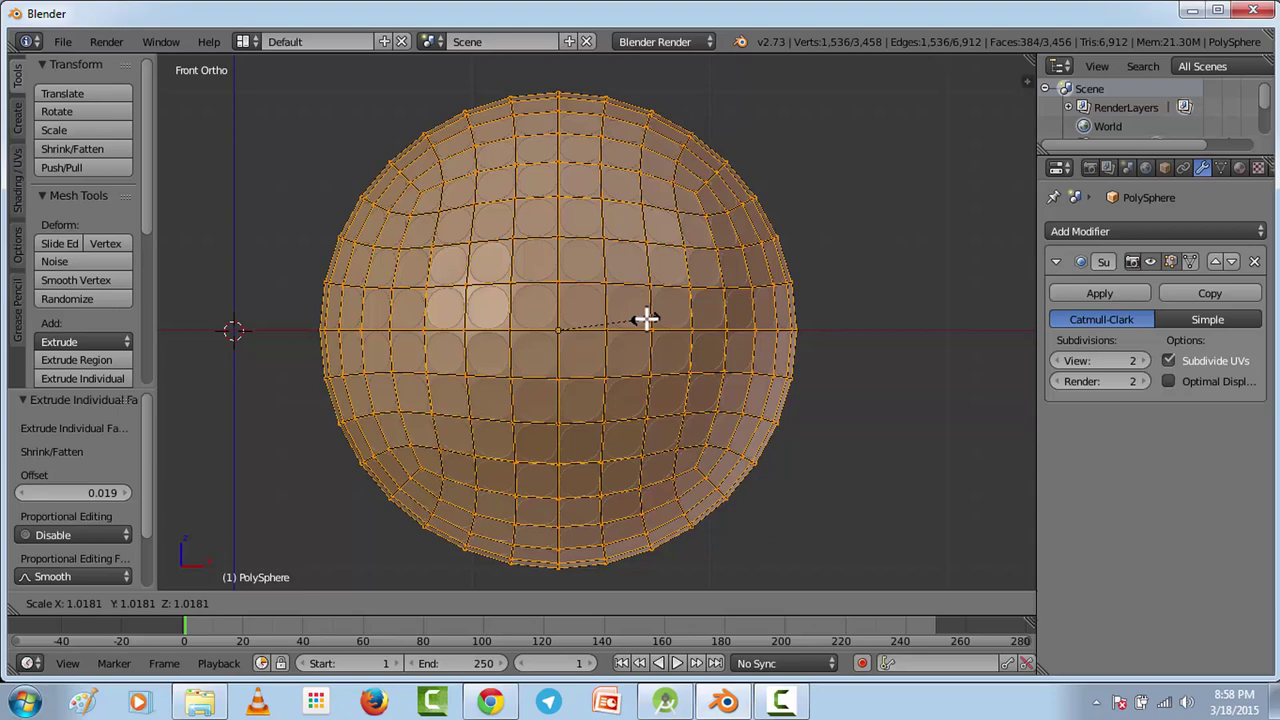
{"action": "left_click", "coordinate": [643, 312]}
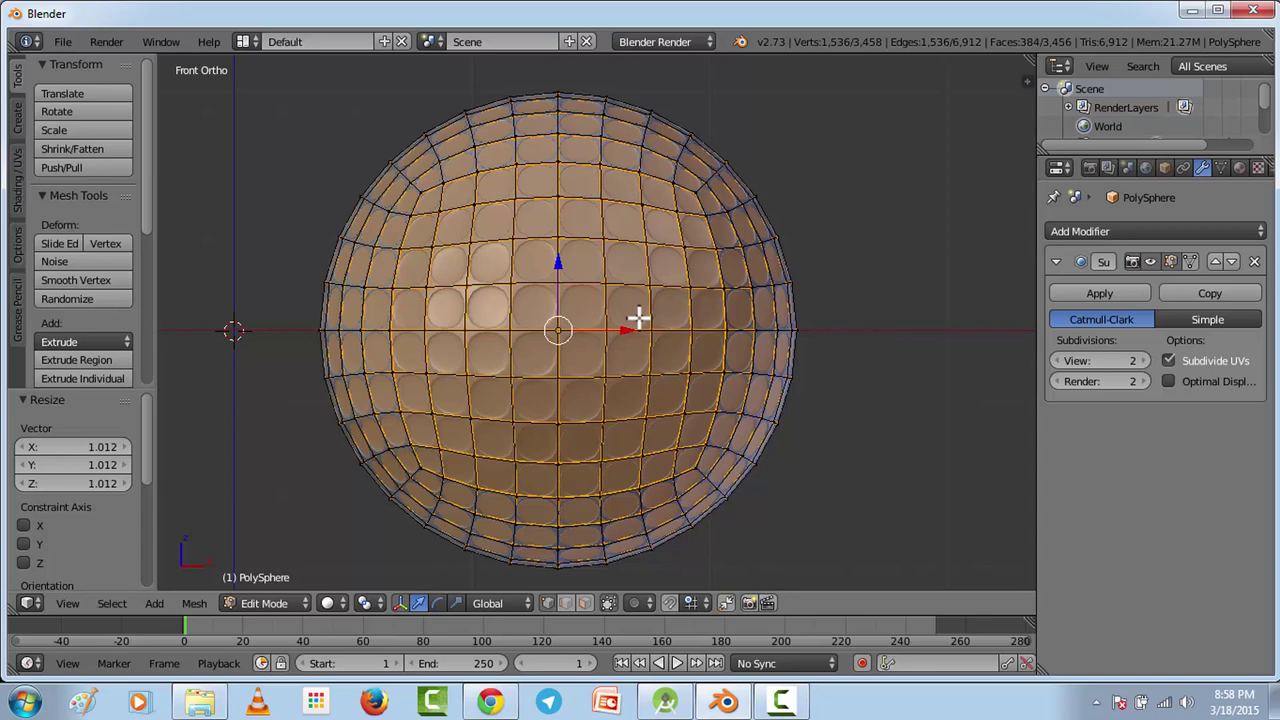
{"action": "key", "text": "alt+s"}
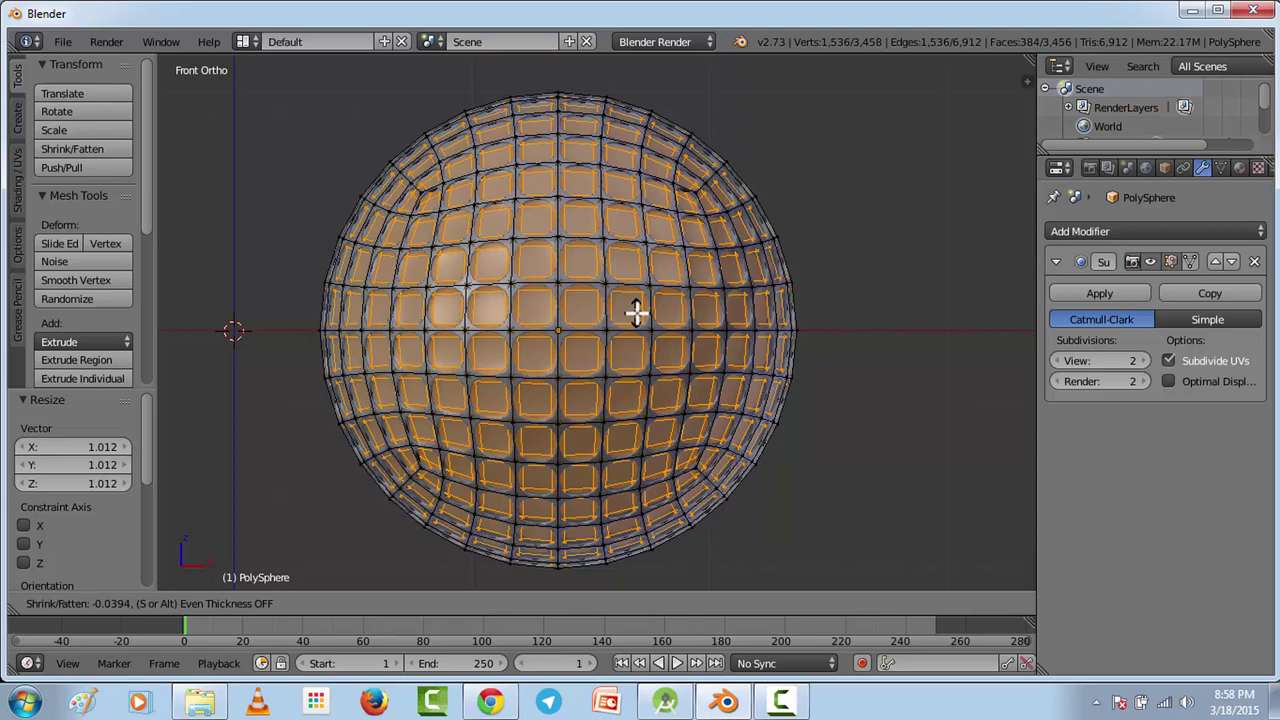
{"action": "left_click", "coordinate": [636, 313]}
{"action": "middle_click_drag", "start_coordinate": [751, 271], "coordinate": [720, 290]}
Back in Object Mode, smooth-shade the sphere and apply its Subsurf modifier.
{"action": "left_click", "coordinate": [264, 603]}
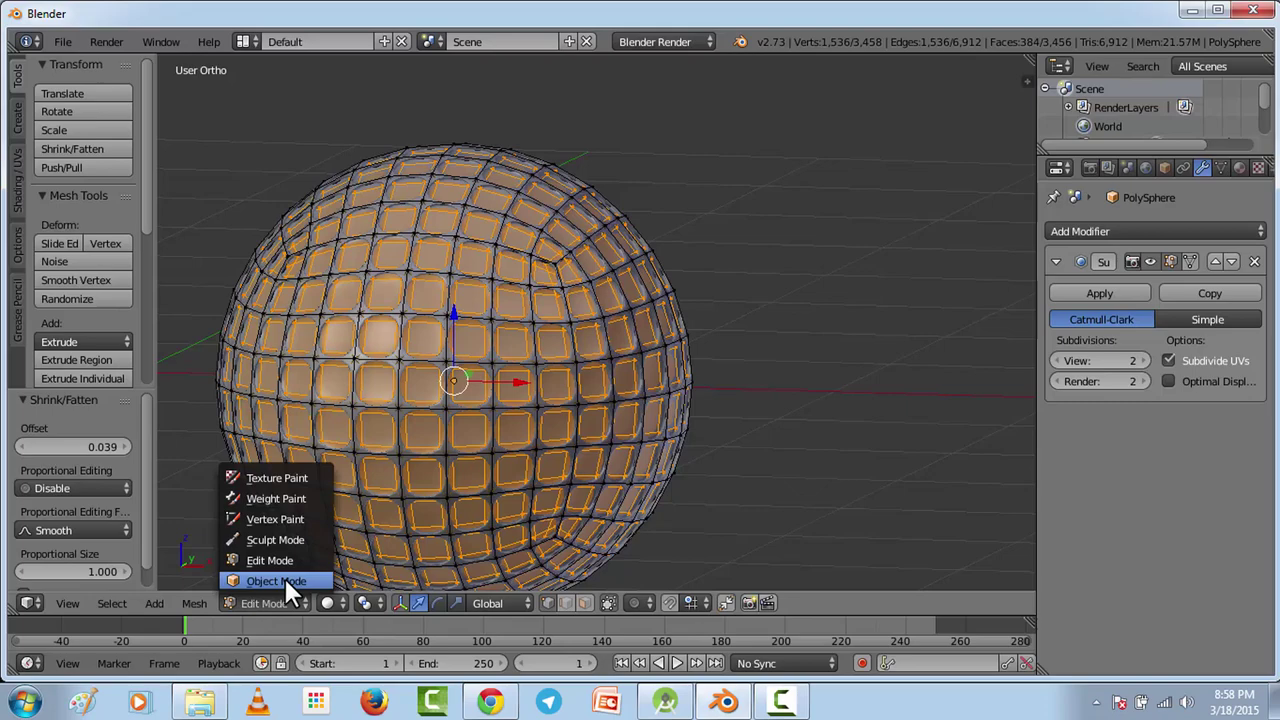
{"action": "left_click", "coordinate": [285, 580]}
{"action": "scroll", "coordinate": [574, 501], "scroll_direction": "down", "scroll_amount": 2}
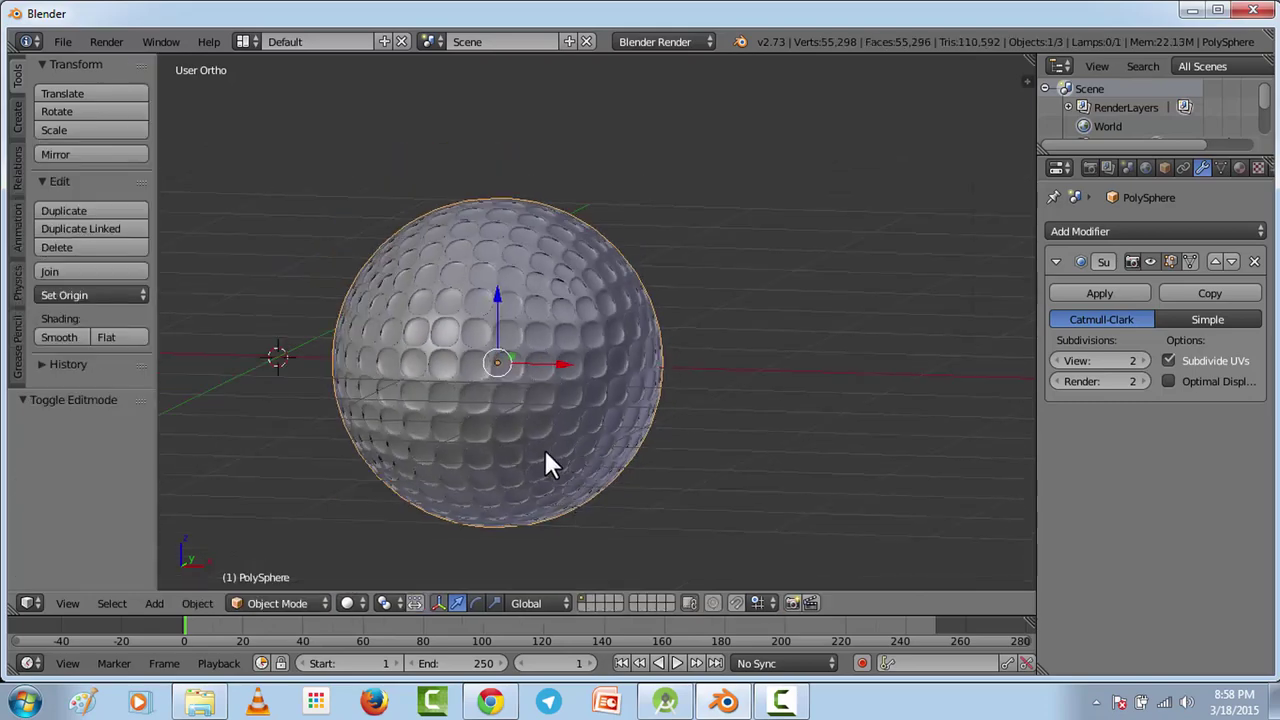
{"action": "scroll", "coordinate": [546, 460], "scroll_direction": "up", "scroll_amount": 1}
{"action": "scroll", "coordinate": [546, 460], "scroll_direction": "down", "scroll_amount": 1}
{"action": "middle_click_drag", "start_coordinate": [603, 388], "coordinate": [640, 318]}
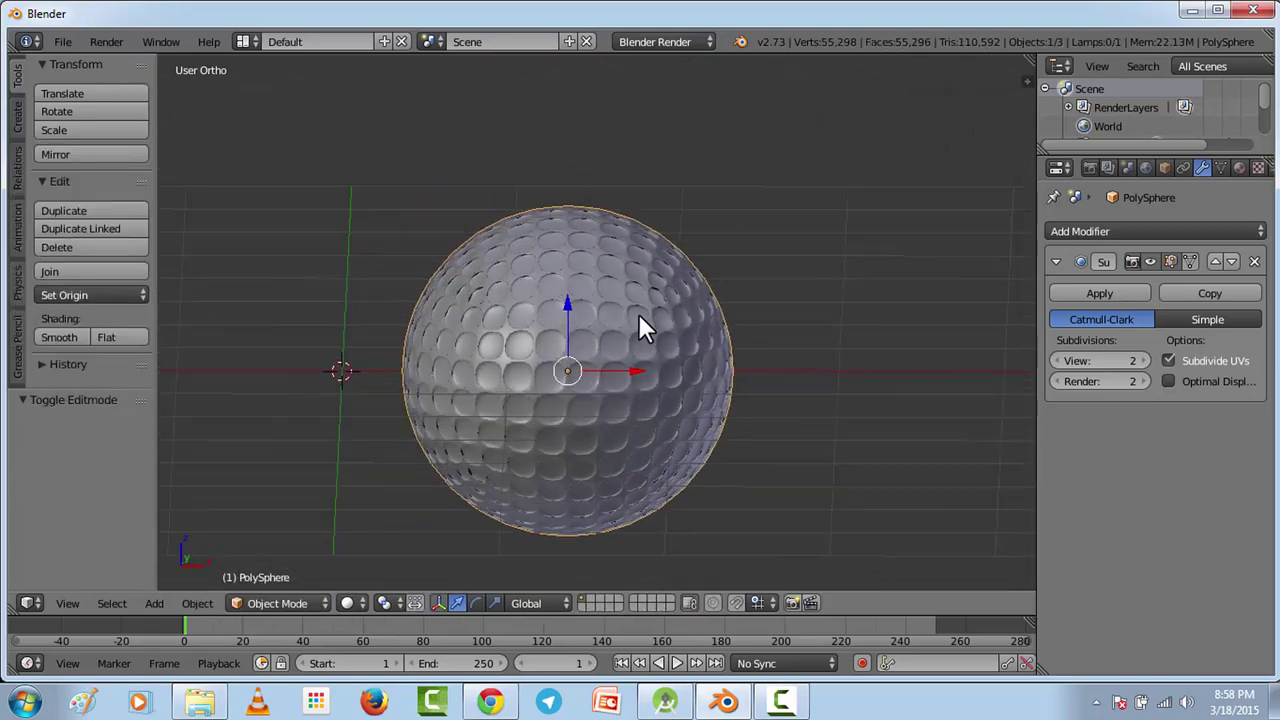
{"action": "left_click", "coordinate": [52, 337]}
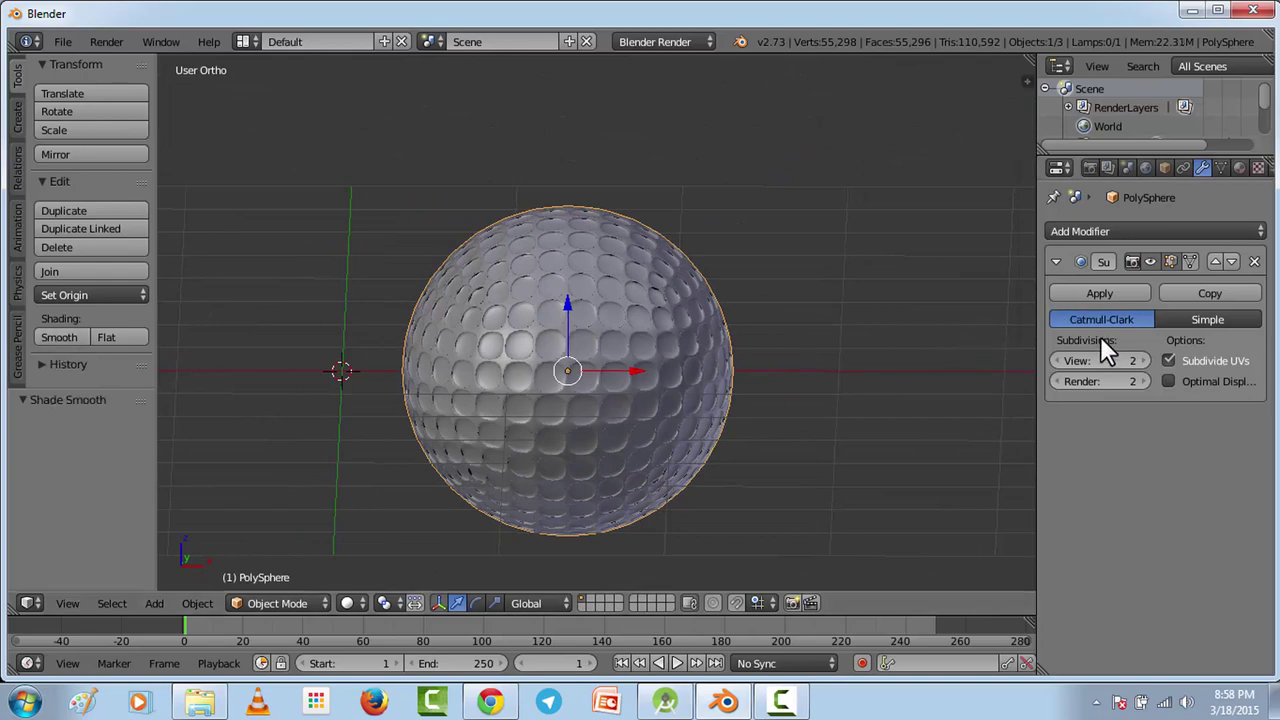
{"action": "left_click", "coordinate": [1105, 292]}
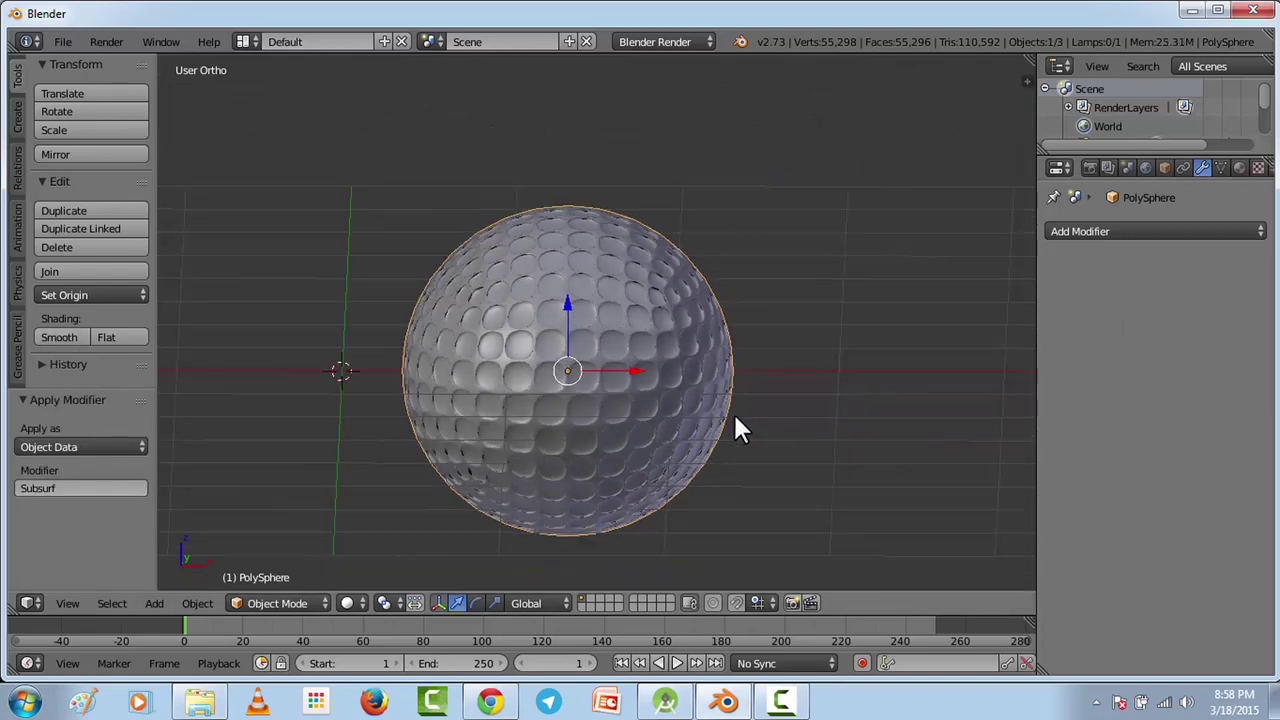
{"action": "middle_click_drag", "start_coordinate": [735, 417], "coordinate": [675, 366], "text": "shift"}
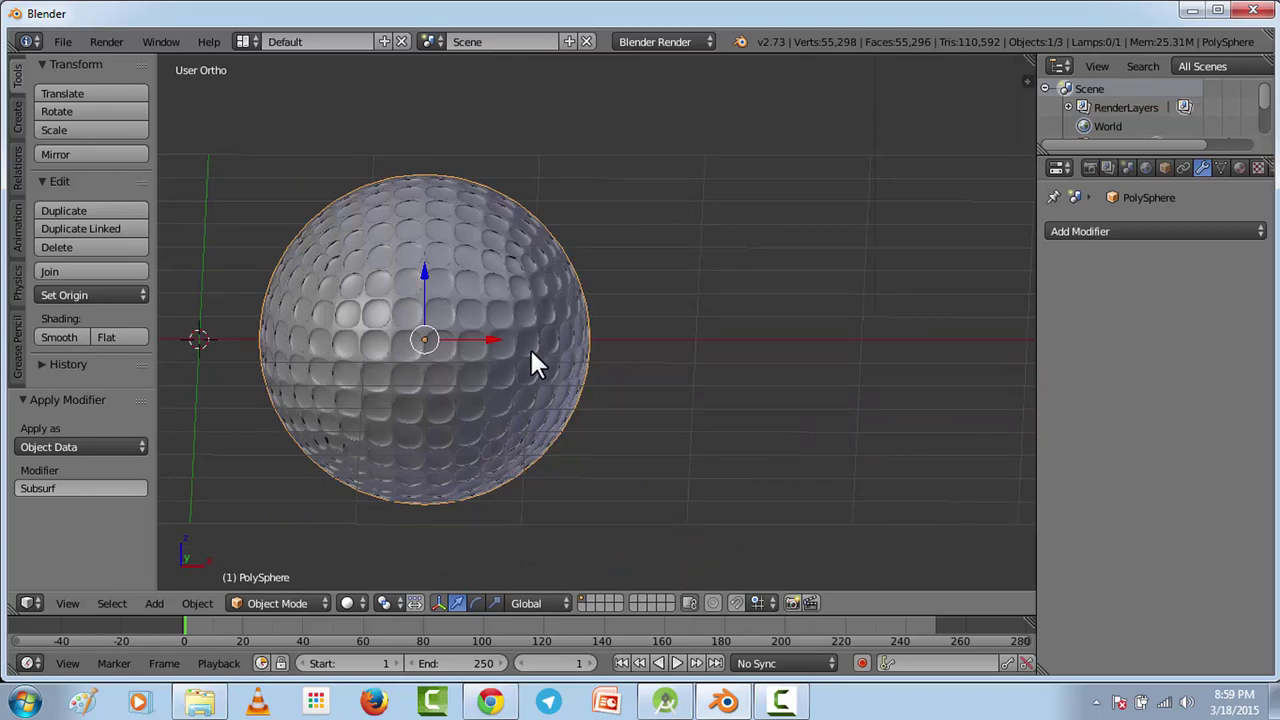
Duplicate the golf ball beside the original and switch to front view.
{"action": "key", "text": "shift+d"}
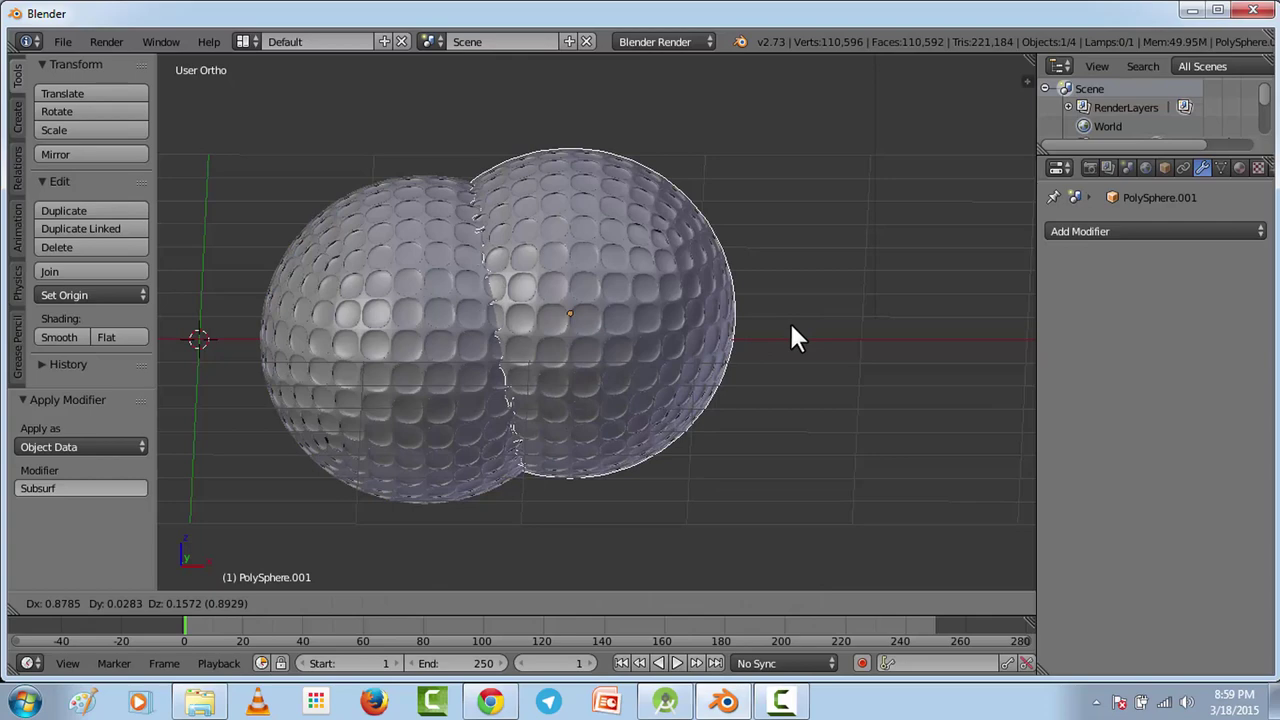
{"action": "left_click", "coordinate": [881, 345]}
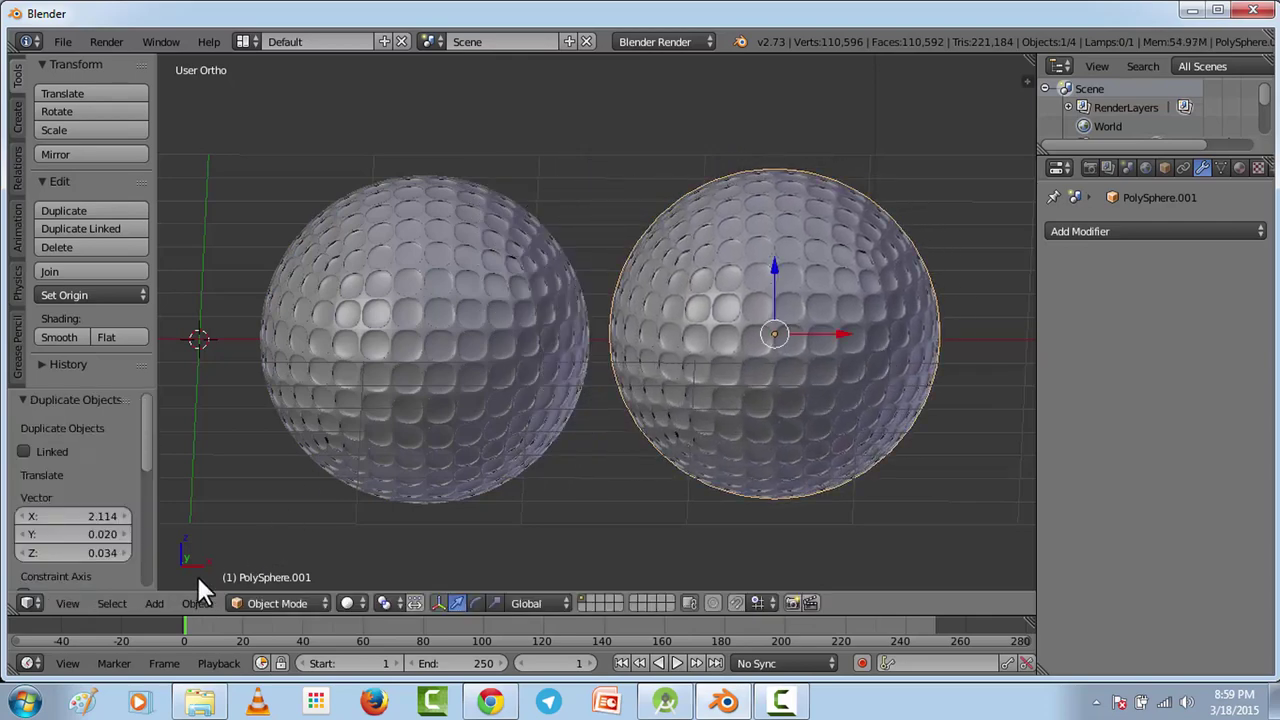
{"action": "left_click", "coordinate": [67, 603]}
{"action": "left_click", "coordinate": [165, 474]}
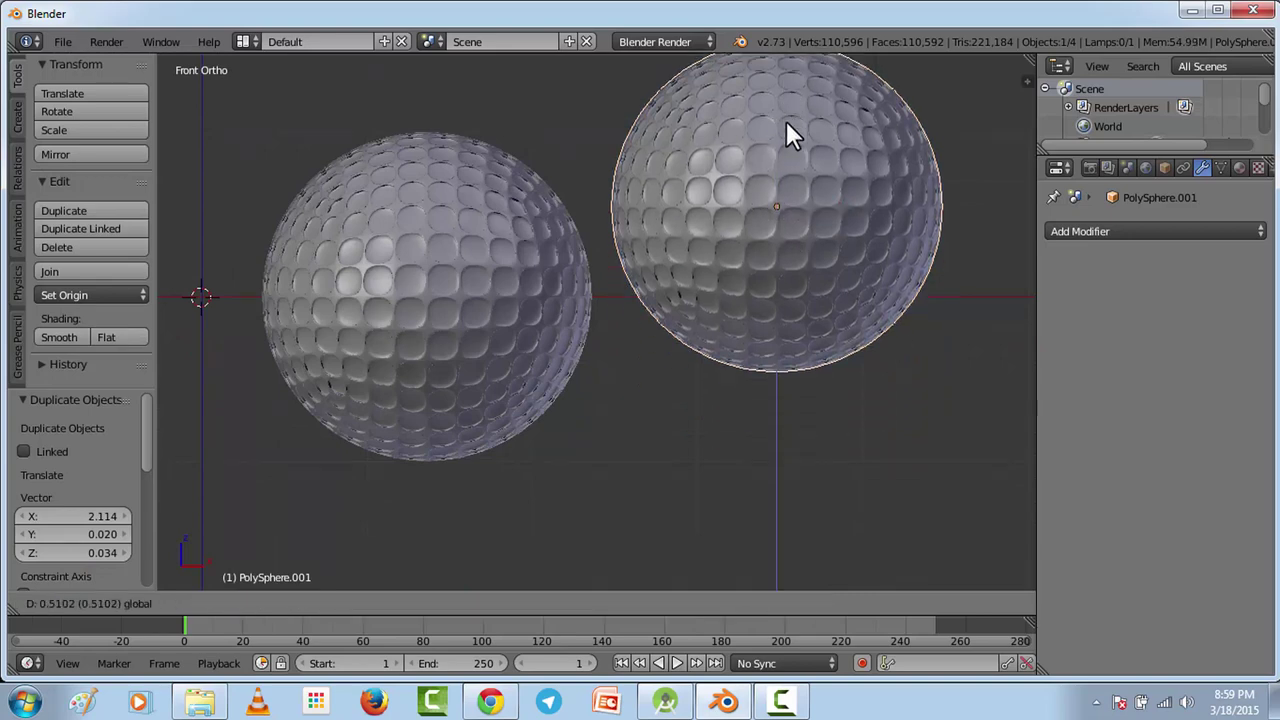
Raise both golf balls above the ground line and put the 3D cursor between them.
{"action": "left_click", "coordinate": [783, 59]}
{"action": "right_click", "coordinate": [433, 272]}
{"action": "left_click_drag", "start_coordinate": [424, 227], "coordinate": [443, 59]}
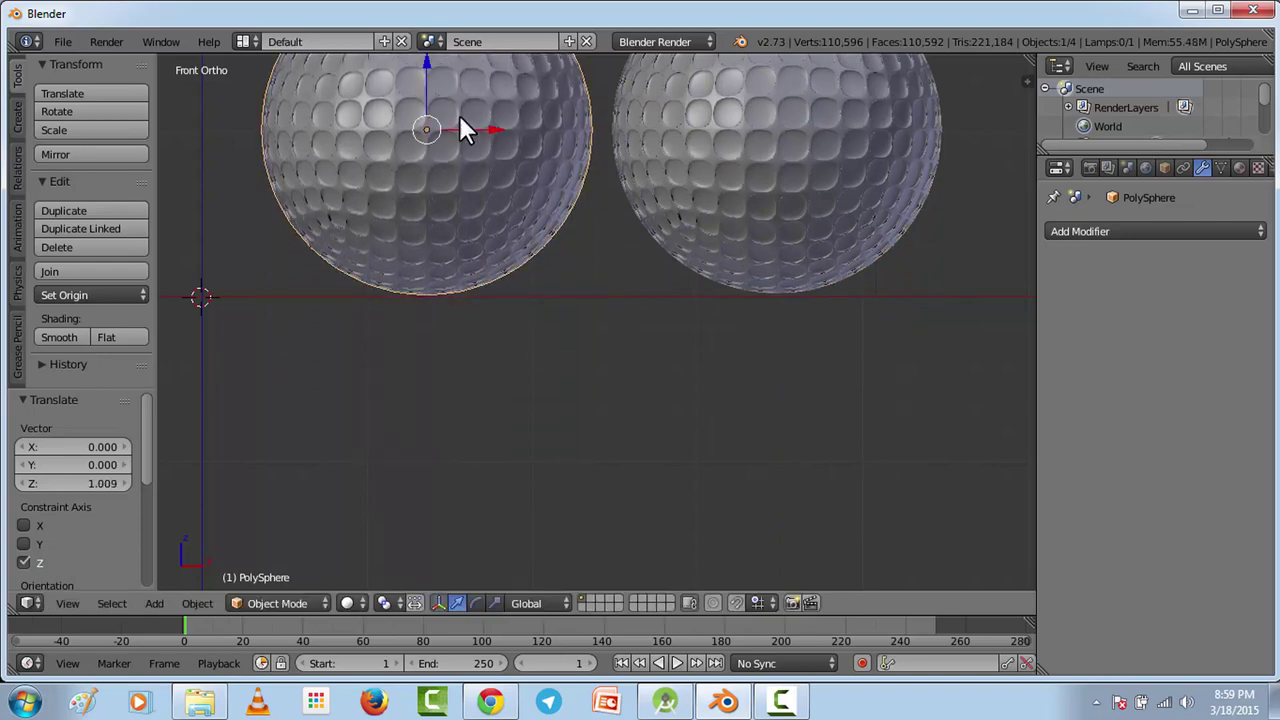
{"action": "left_click", "coordinate": [607, 297]}
{"action": "scroll", "coordinate": [348, 456], "scroll_direction": "down", "scroll_amount": 1}
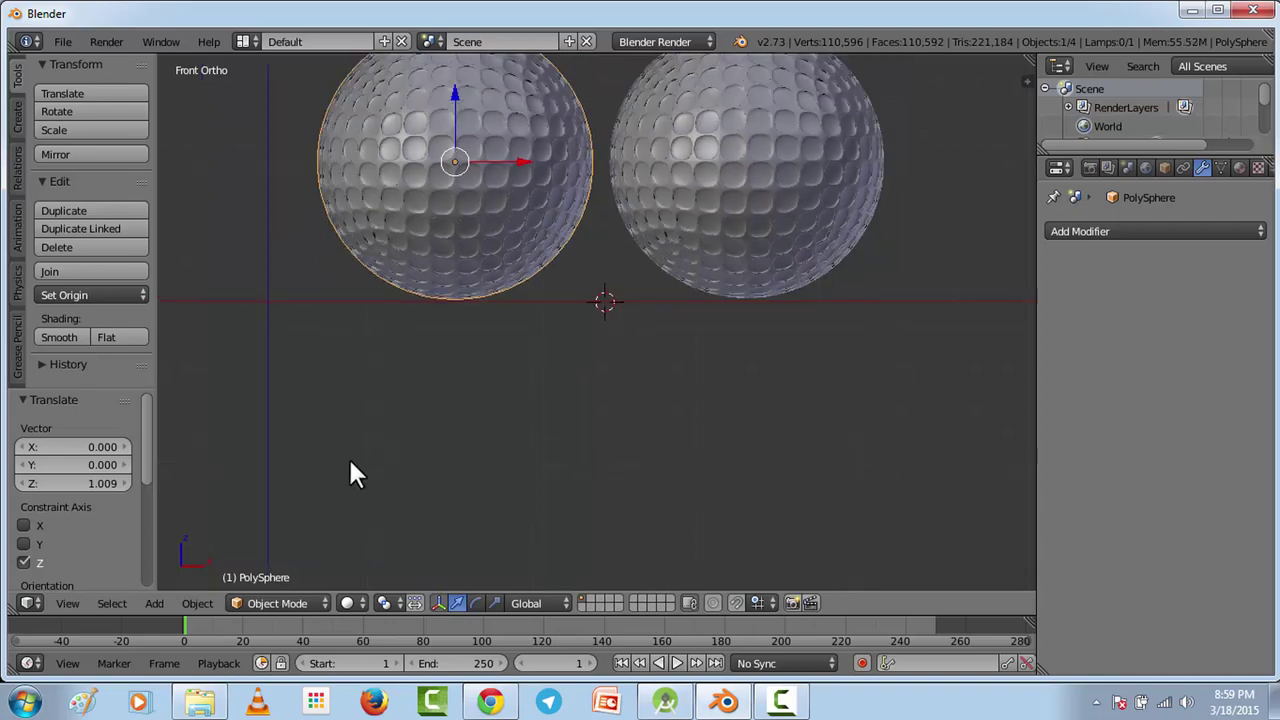
Add a plane at the 3D cursor and scale it by 10 as the floor.
{"action": "left_click", "coordinate": [156, 604]}
{"action": "mouse_move", "coordinate": [251, 580]}
{"action": "left_click", "coordinate": [325, 272]}
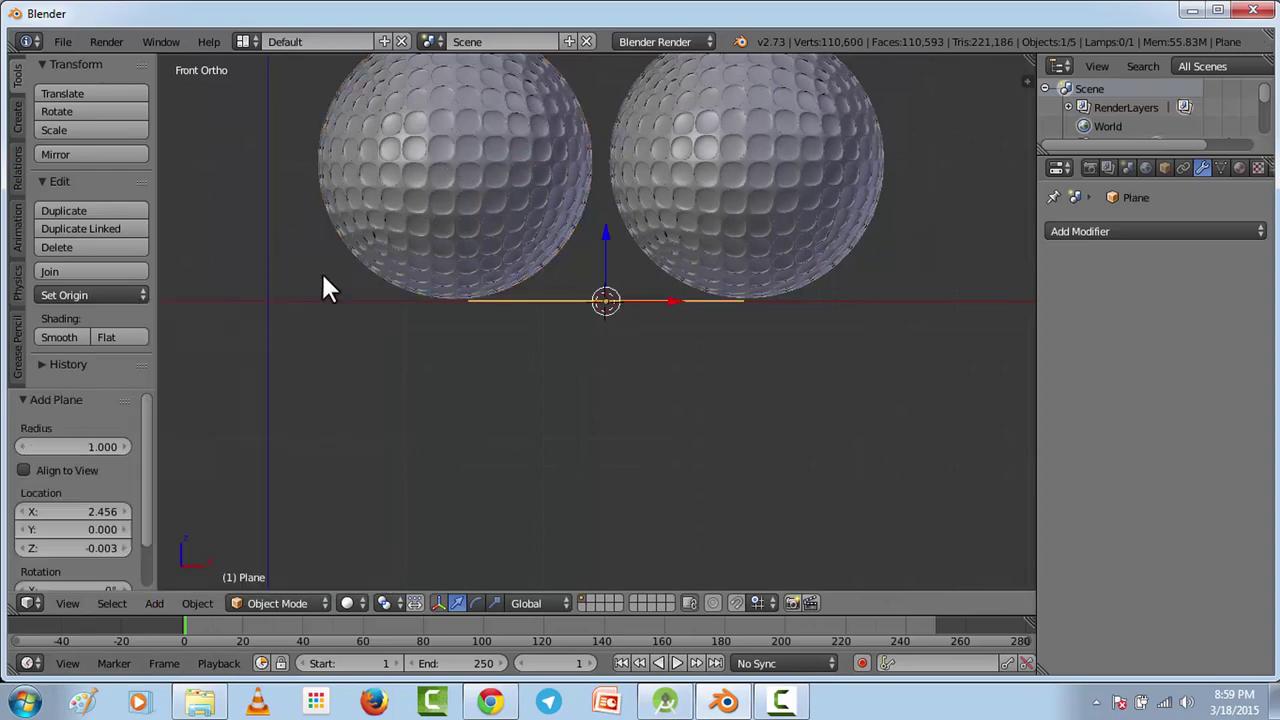
{"action": "type", "text": "s"}
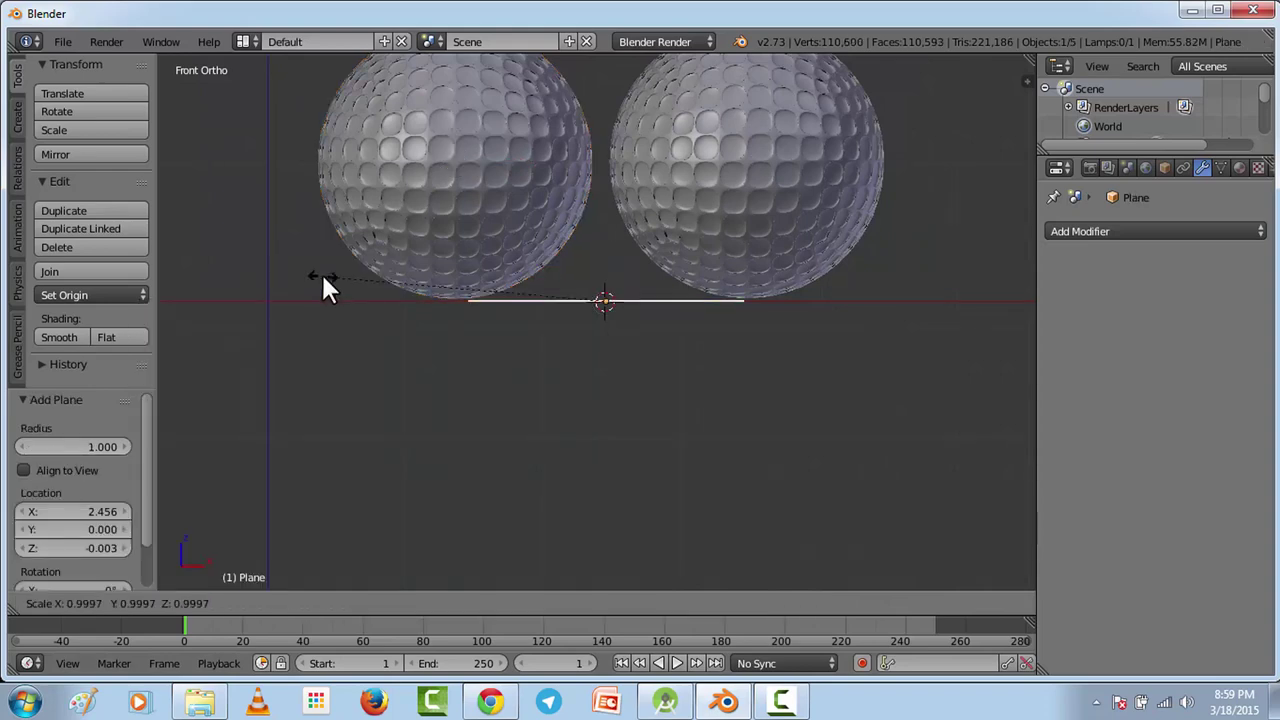
{"action": "type", "text": "10"}
{"action": "key", "text": "Return"}
{"action": "scroll", "coordinate": [408, 280], "scroll_direction": "down", "scroll_amount": 1}
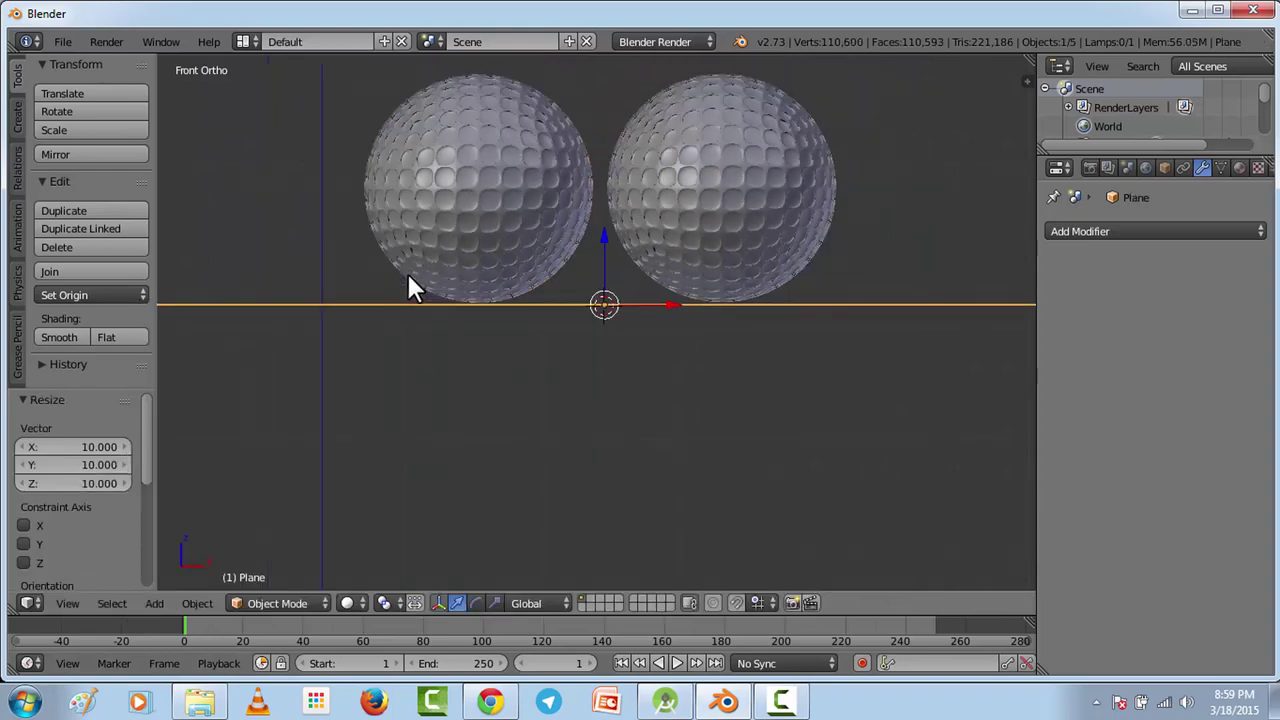
{"action": "middle_click_drag", "start_coordinate": [681, 177], "coordinate": [669, 219]}
{"action": "scroll", "coordinate": [669, 219], "scroll_direction": "down", "scroll_amount": 2}
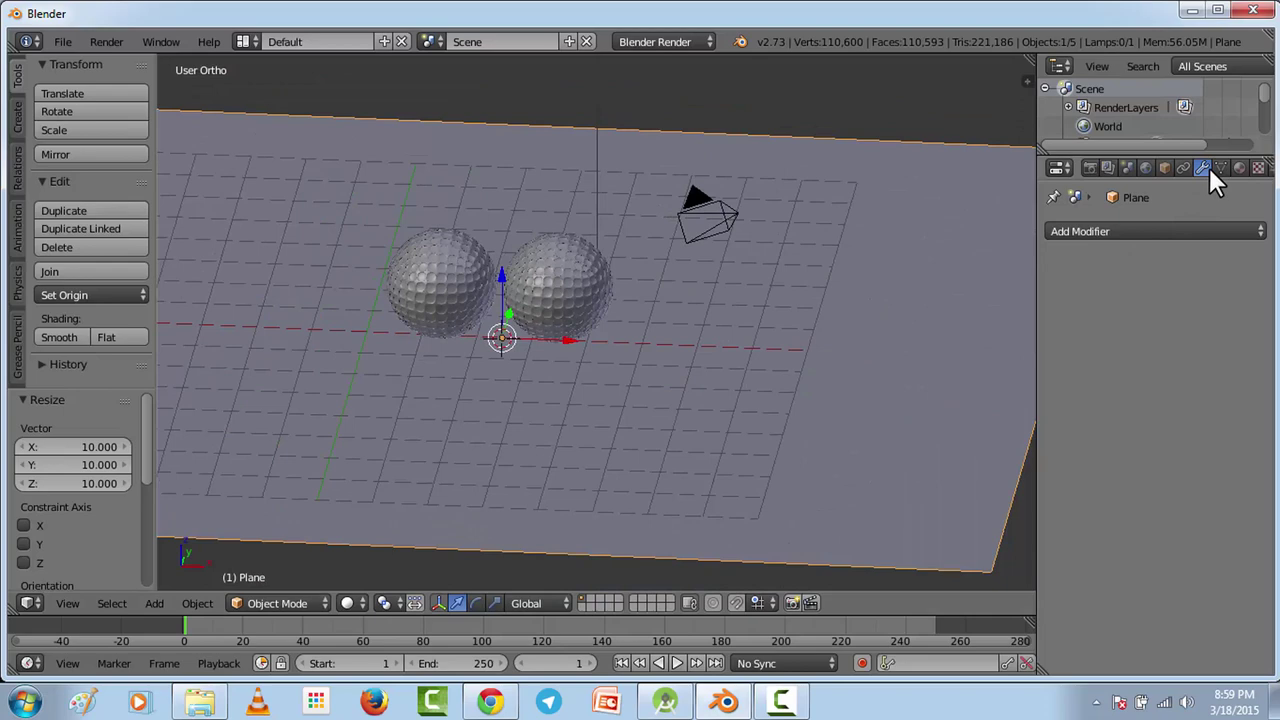
Switch the scene's render engine to Cycles Render.
{"action": "left_click", "coordinate": [1241, 169]}
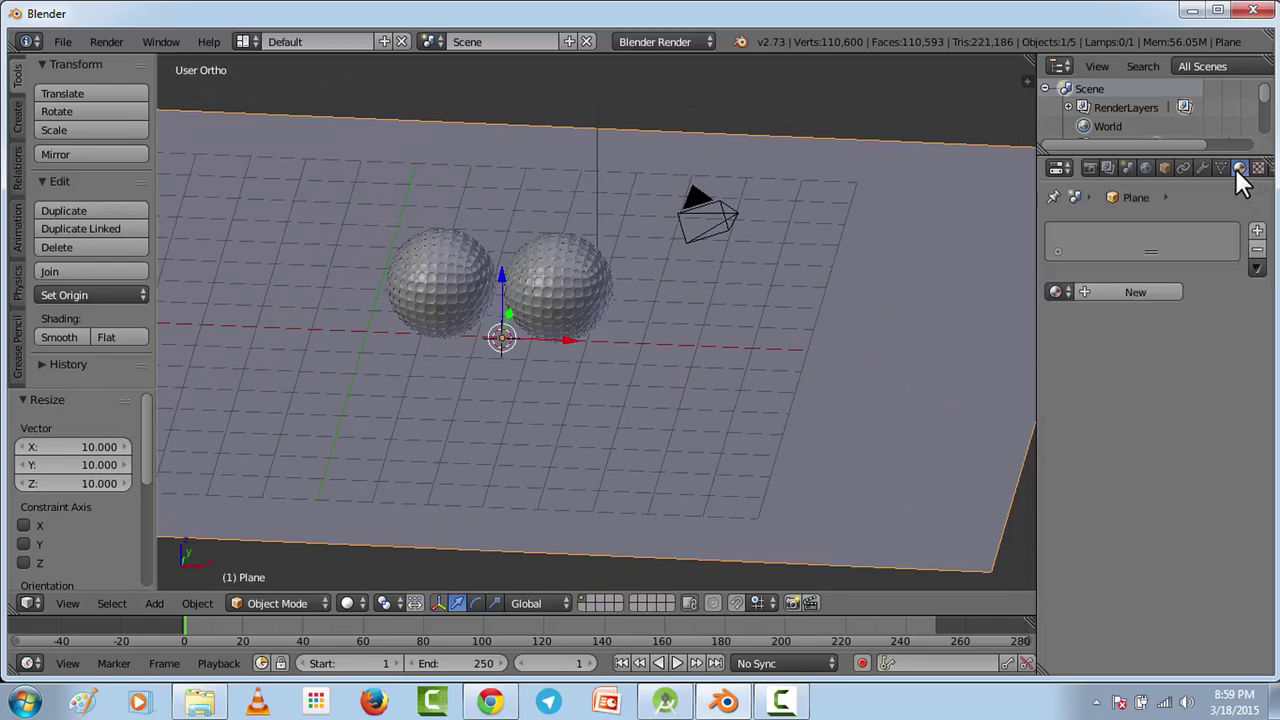
{"action": "left_click", "coordinate": [691, 40]}
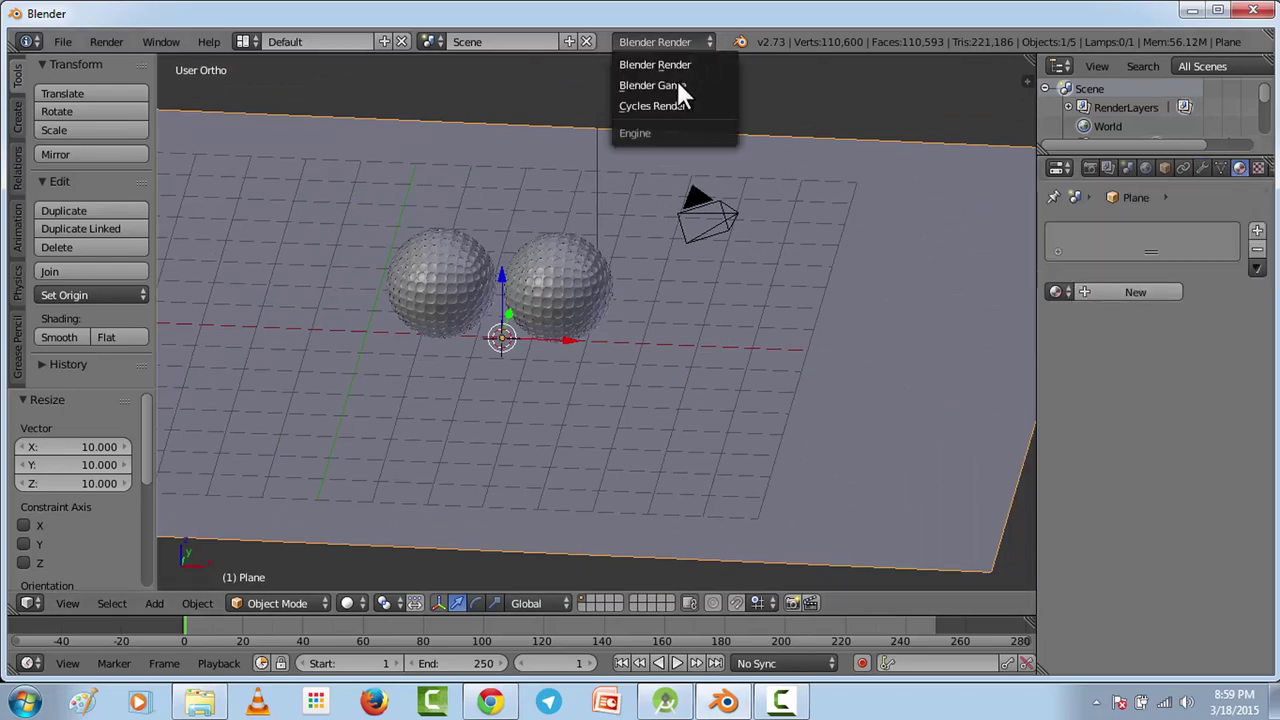
{"action": "left_click", "coordinate": [678, 106]}
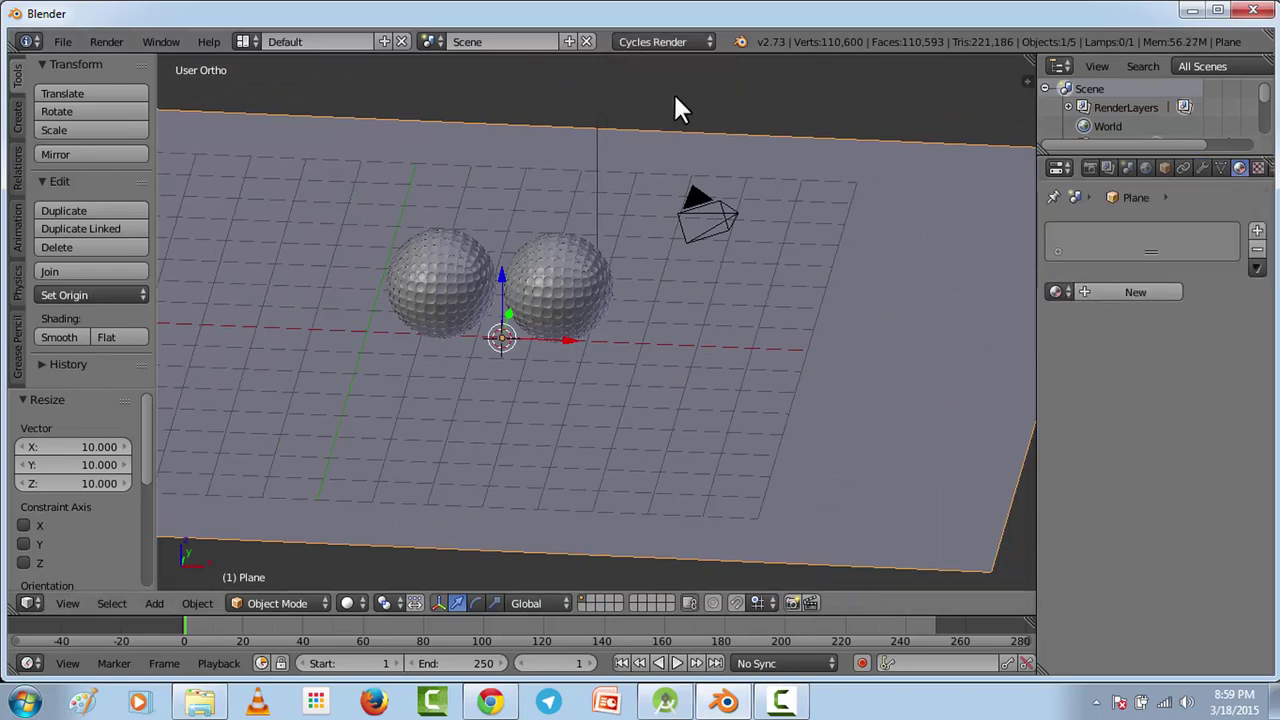
Give the floor plane a new dark green material, Material.001, with a fake user.
{"action": "left_click", "coordinate": [1135, 292]}
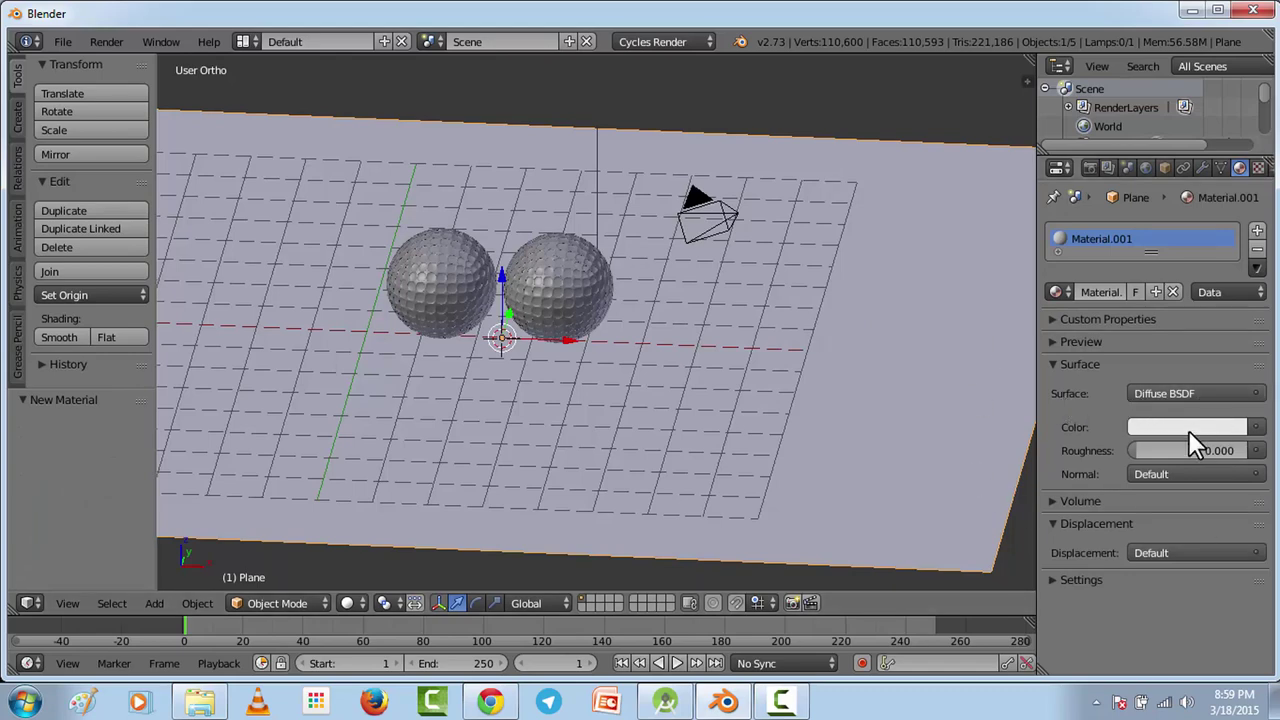
{"action": "left_click", "coordinate": [1157, 428]}
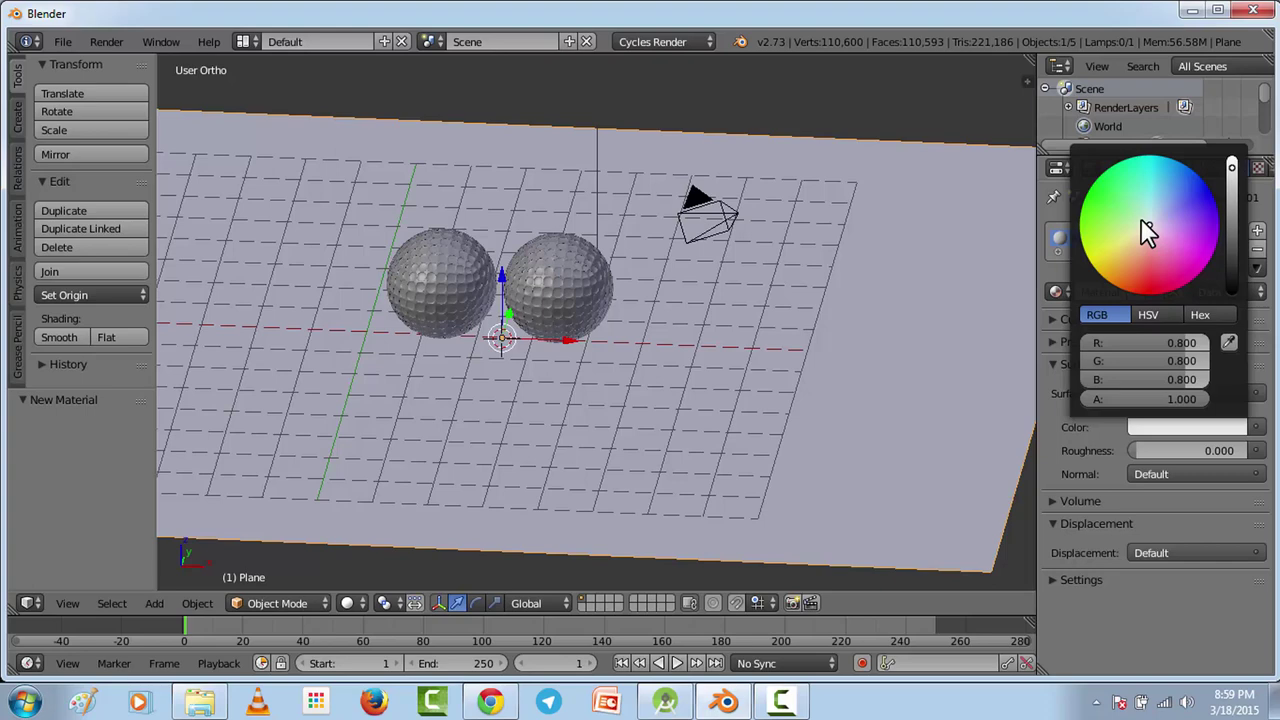
{"action": "left_click_drag", "start_coordinate": [1141, 220], "coordinate": [1060, 191]}
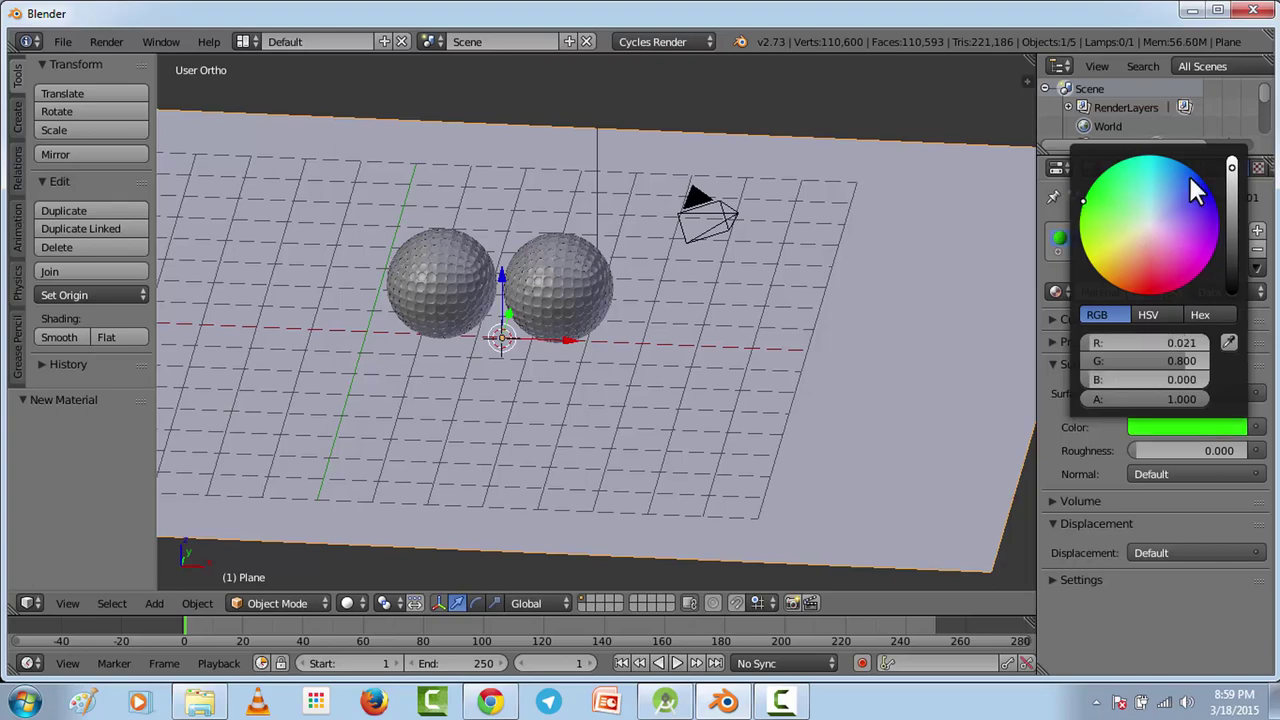
{"action": "left_click_drag", "start_coordinate": [1231, 166], "coordinate": [1234, 226]}
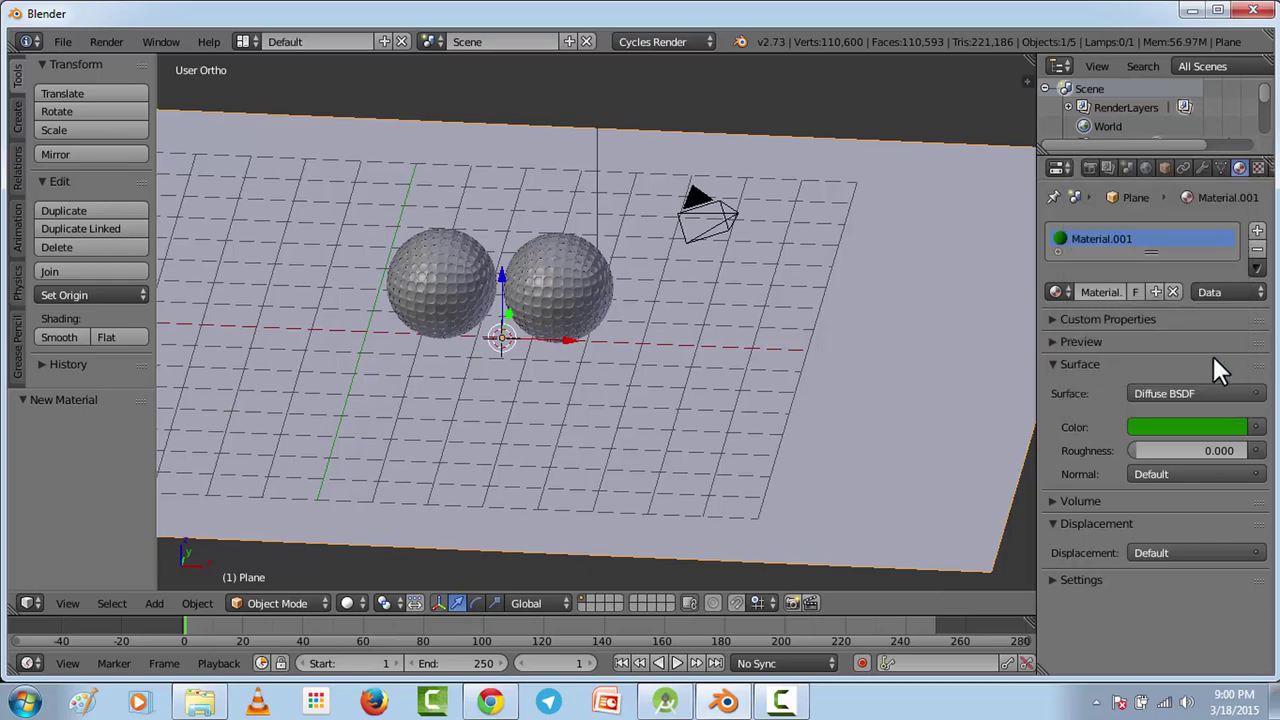
{"action": "left_click", "coordinate": [1135, 292]}
Give the left golf ball a new Mix Shader material mixing Diffuse and Glossy BSDF at Fac 0.300.
{"action": "right_click", "coordinate": [420, 285]}
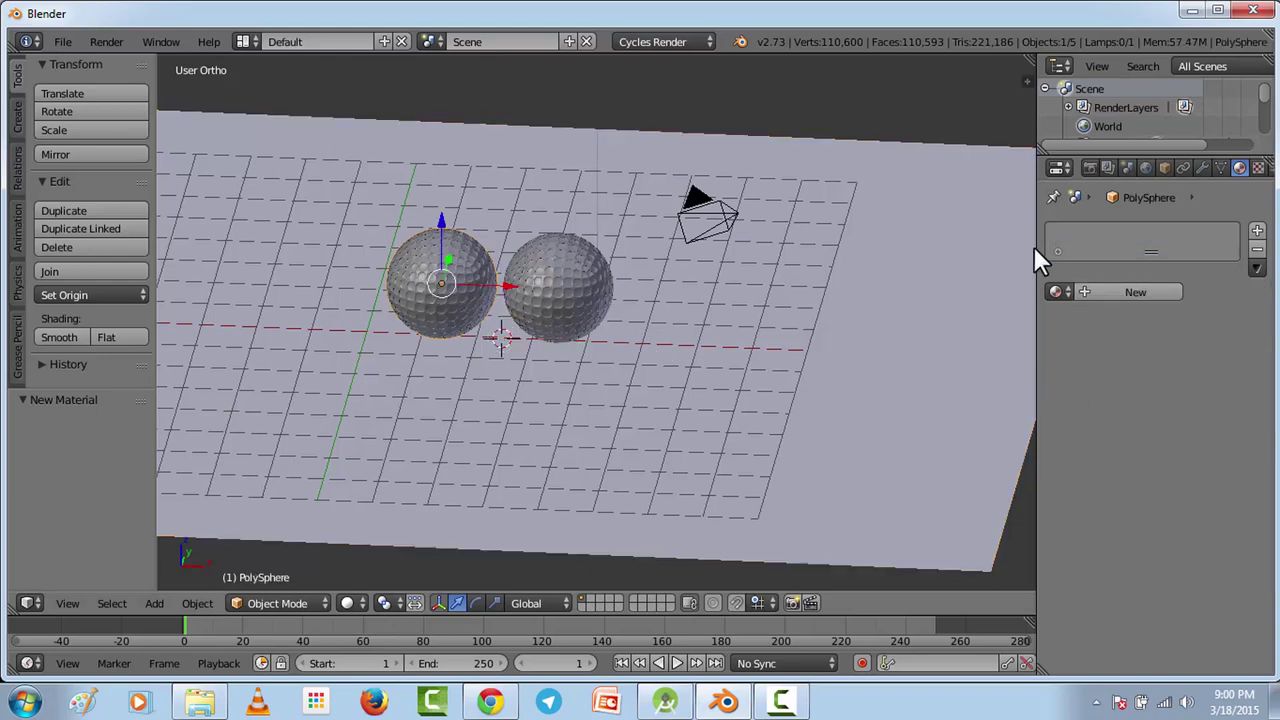
{"action": "left_click", "coordinate": [1104, 288]}
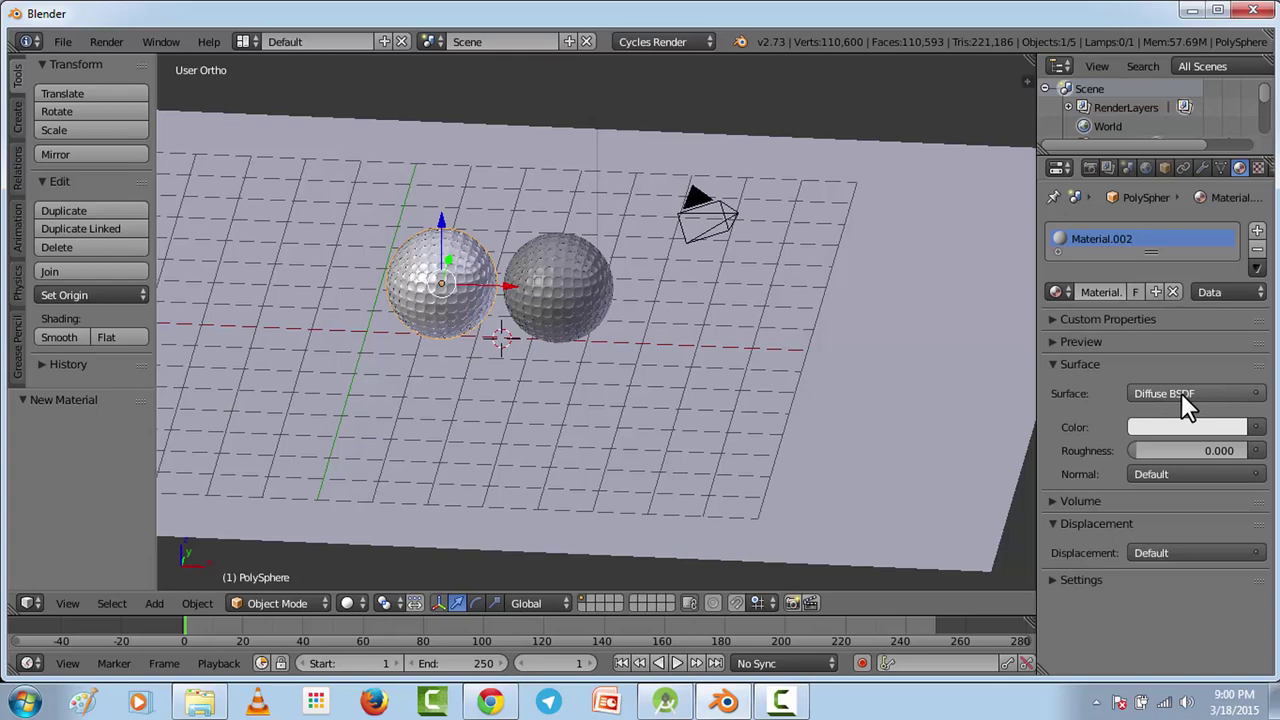
{"action": "left_click", "coordinate": [1181, 393]}
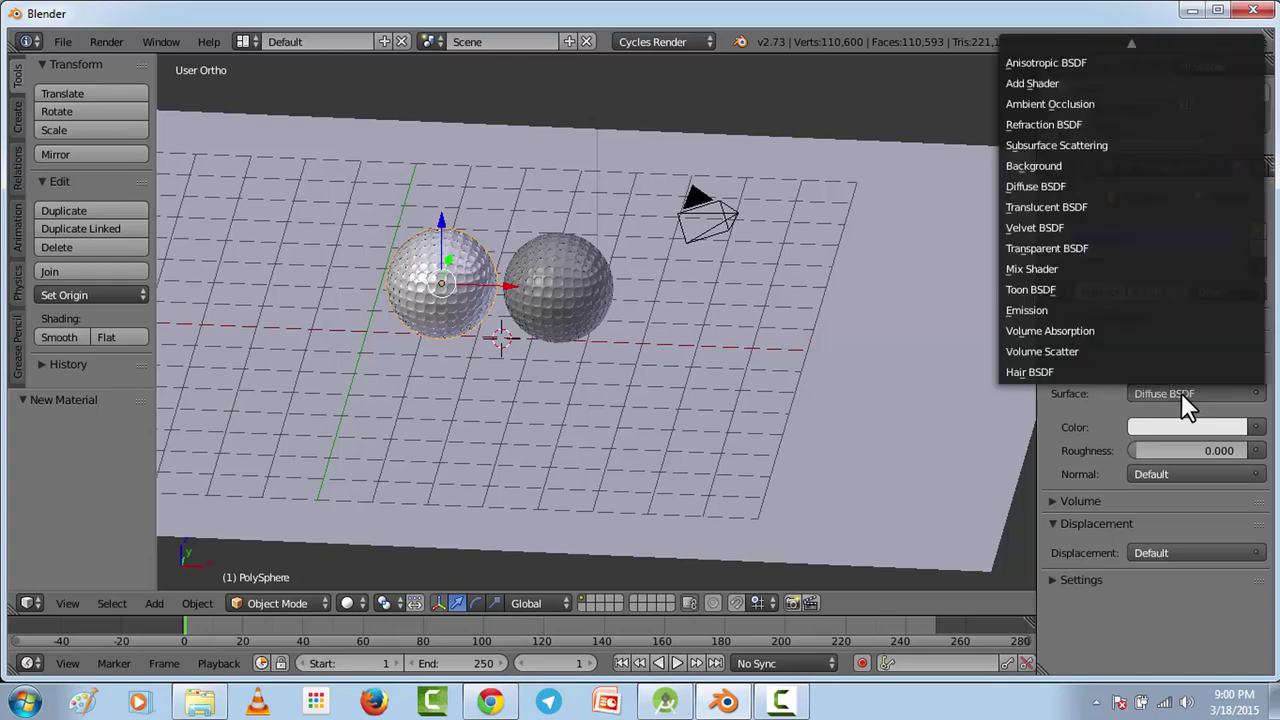
{"action": "left_click", "coordinate": [1029, 267]}
{"action": "left_click", "coordinate": [1170, 450]}
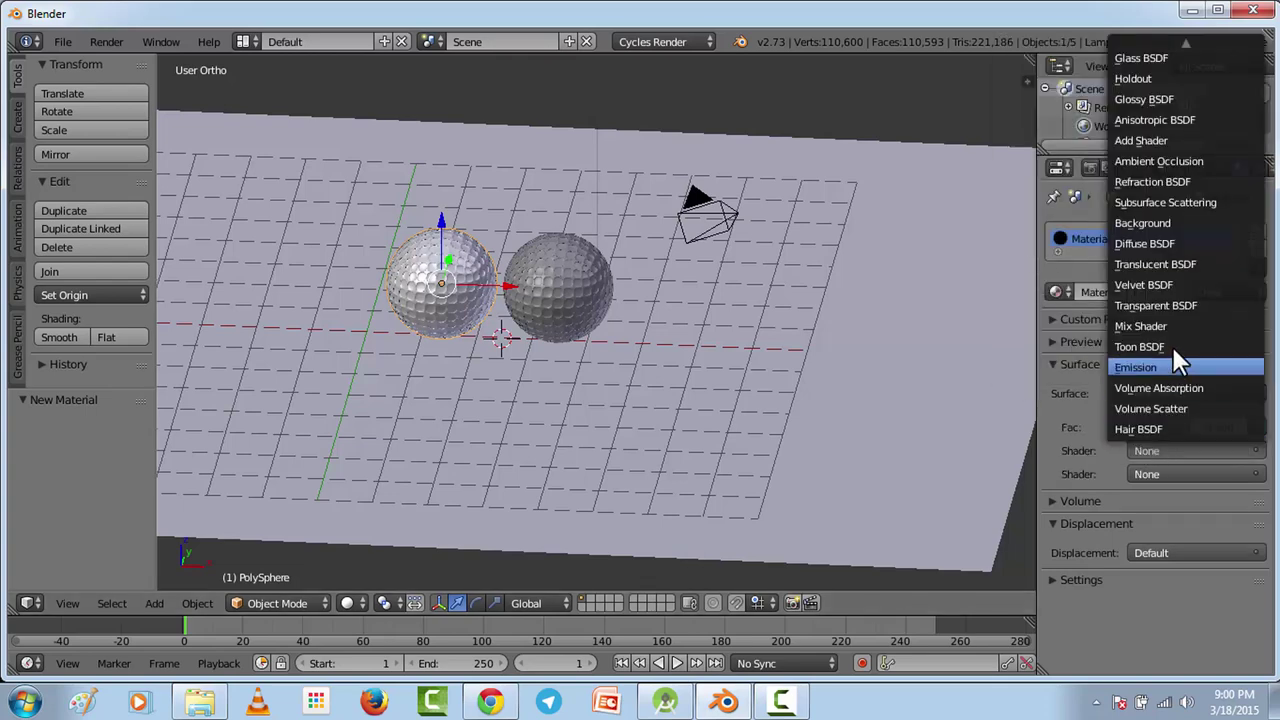
{"action": "left_click", "coordinate": [1143, 244]}
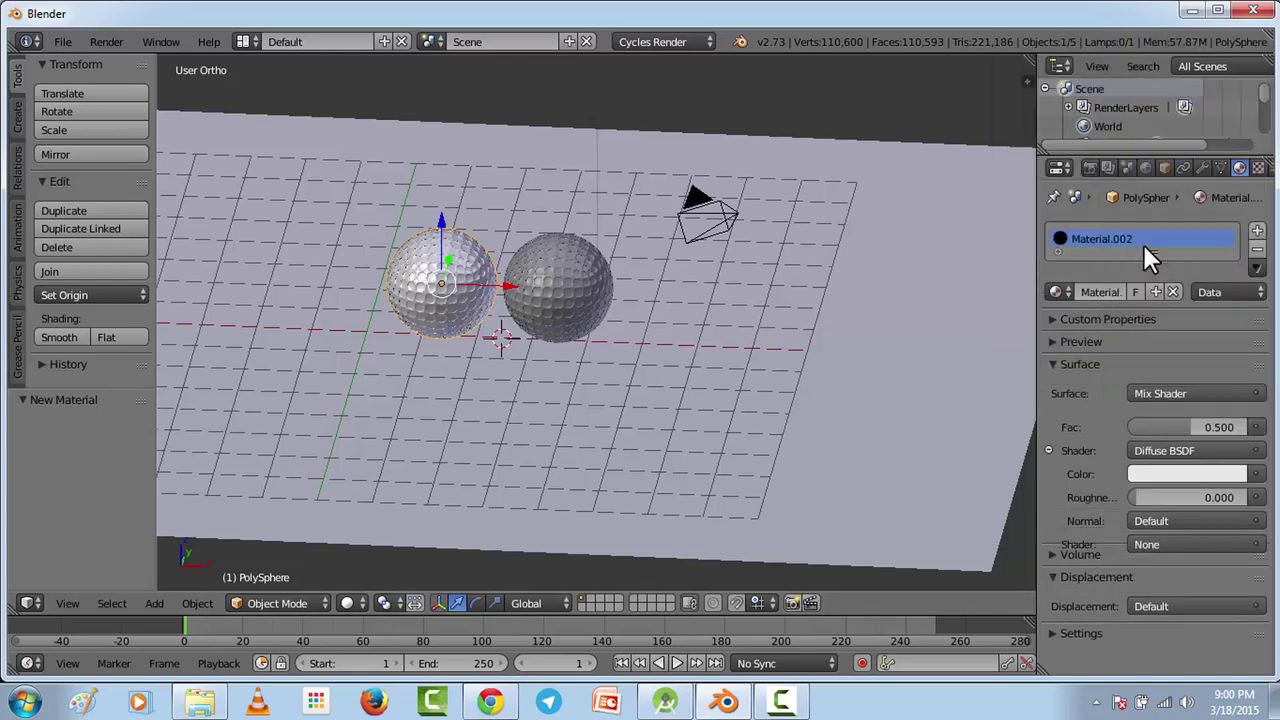
{"action": "left_click", "coordinate": [1156, 545]}
{"action": "left_click", "coordinate": [1144, 192]}
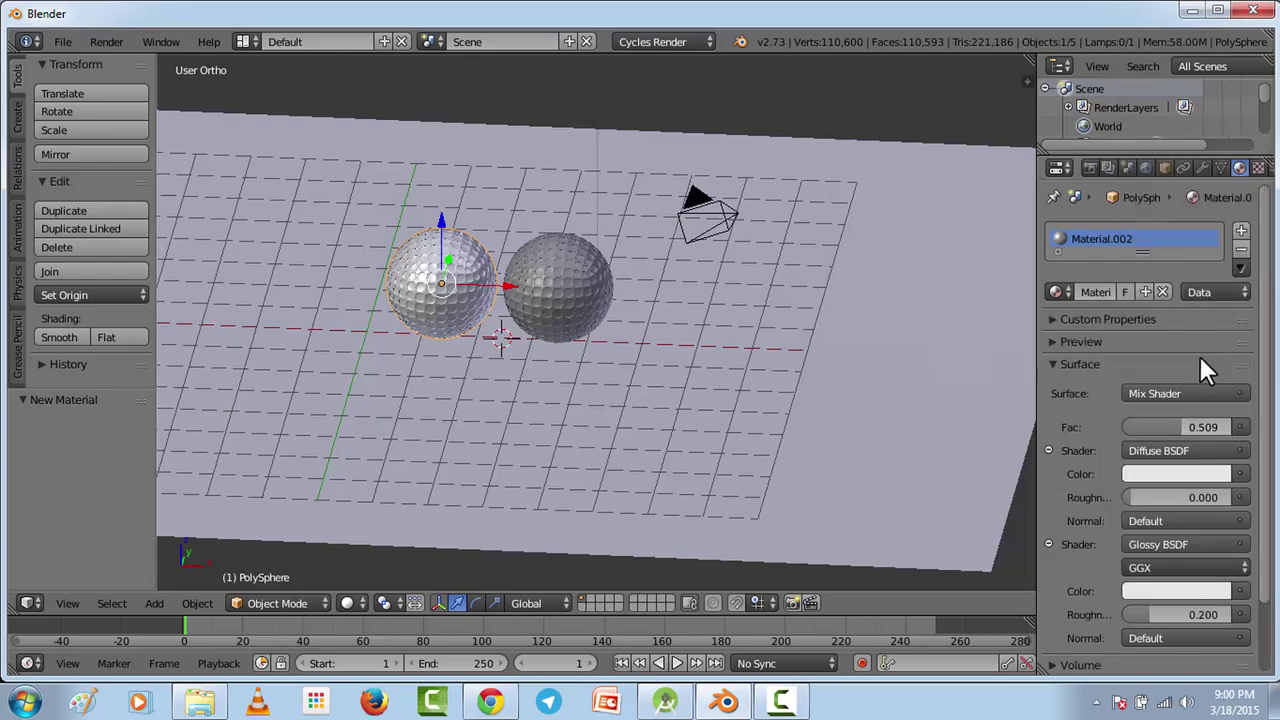
{"action": "left_click", "coordinate": [1193, 430]}
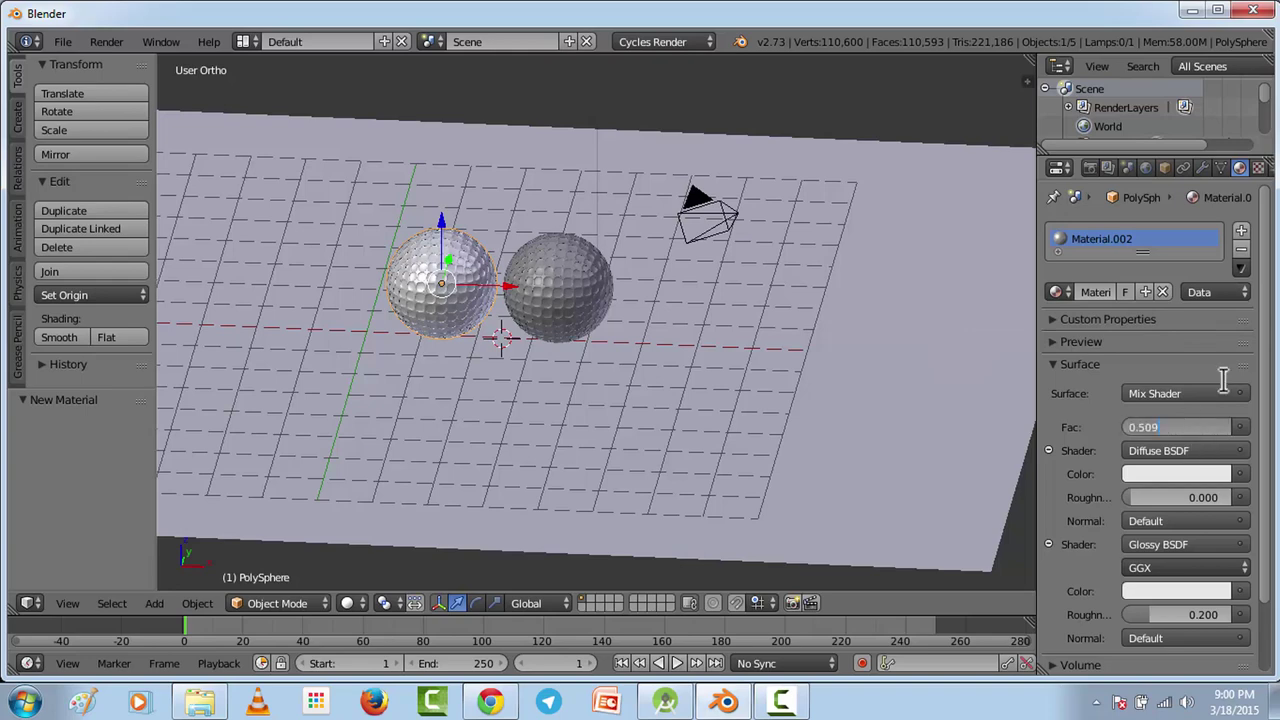
{"action": "type", "text": "0.3"}
{"action": "key", "text": "Return"}
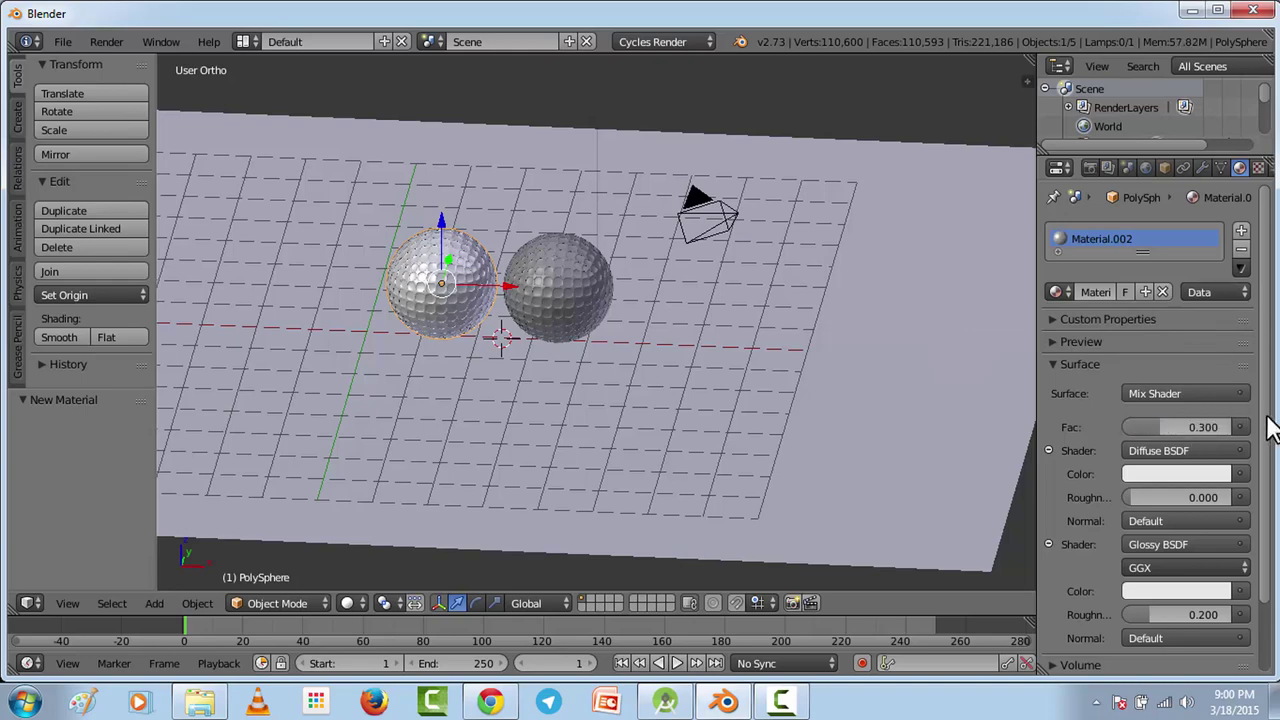
Set the Glossy BSDF roughness to 0.050.
{"action": "scroll", "coordinate": [1200, 420], "scroll_direction": "down", "scroll_amount": 2}
{"action": "left_click", "coordinate": [1197, 534]}
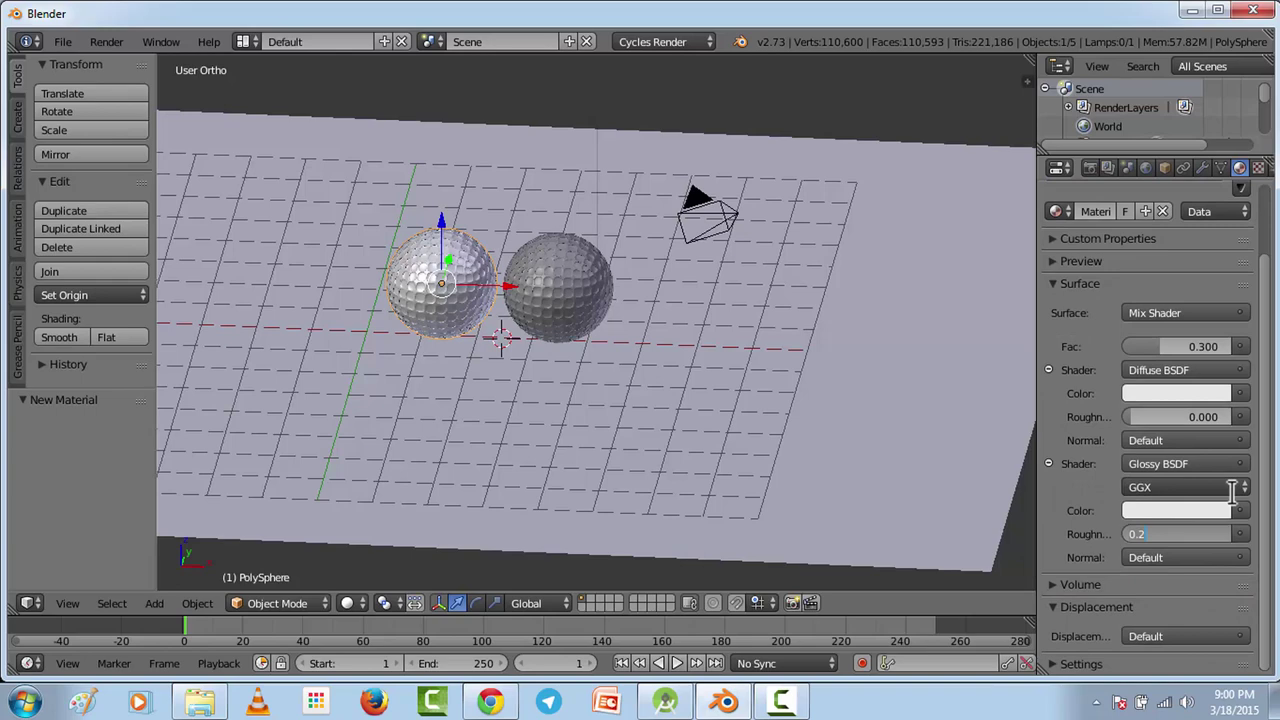
{"action": "type", "text": "0.2"}
{"action": "key", "text": "BackSpace"}
{"action": "type", "text": "05"}
{"action": "key", "text": "Return"}
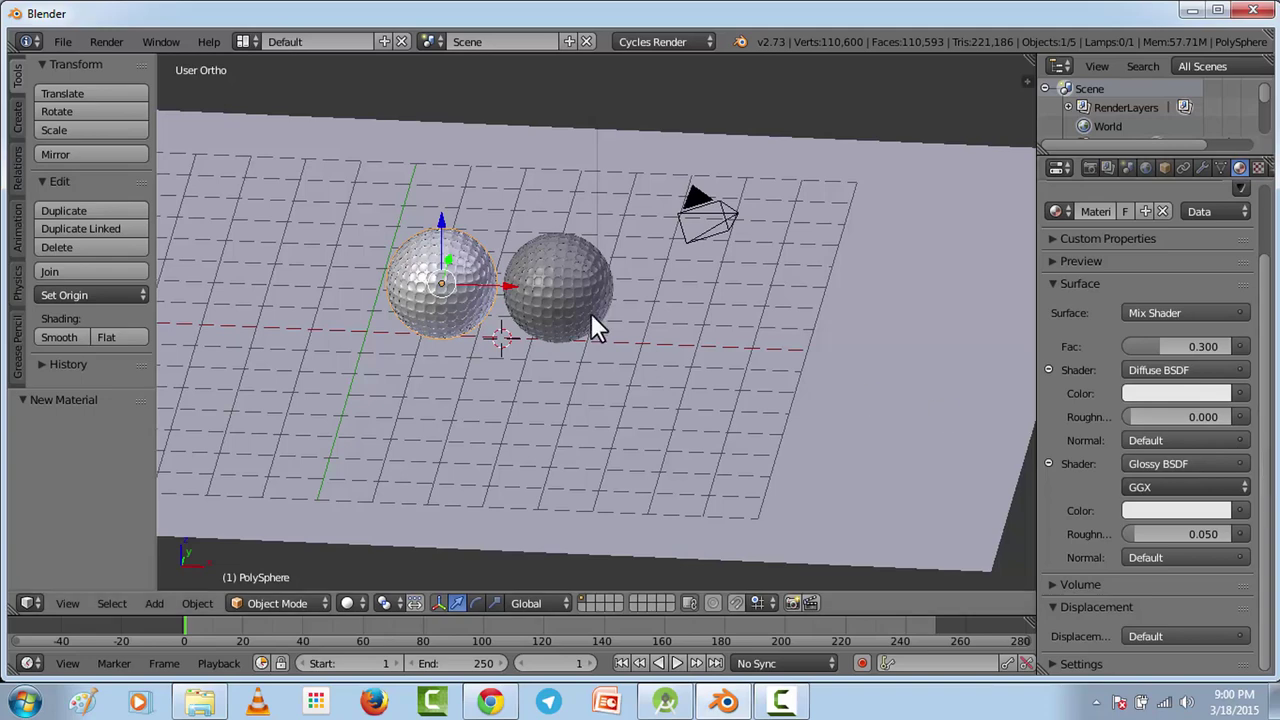
Rename the ball's material to 'white'.
{"action": "left_click", "coordinate": [1095, 211]}
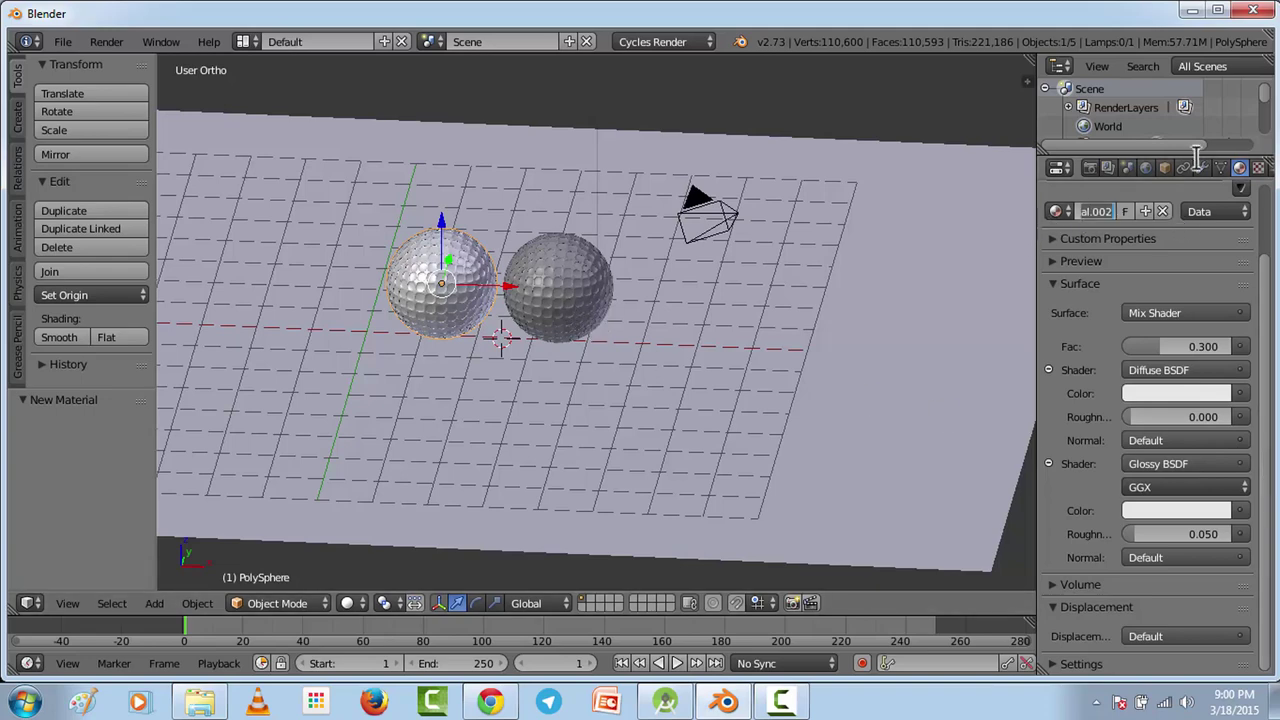
{"action": "type", "text": "white"}
{"action": "key", "text": "Return"}
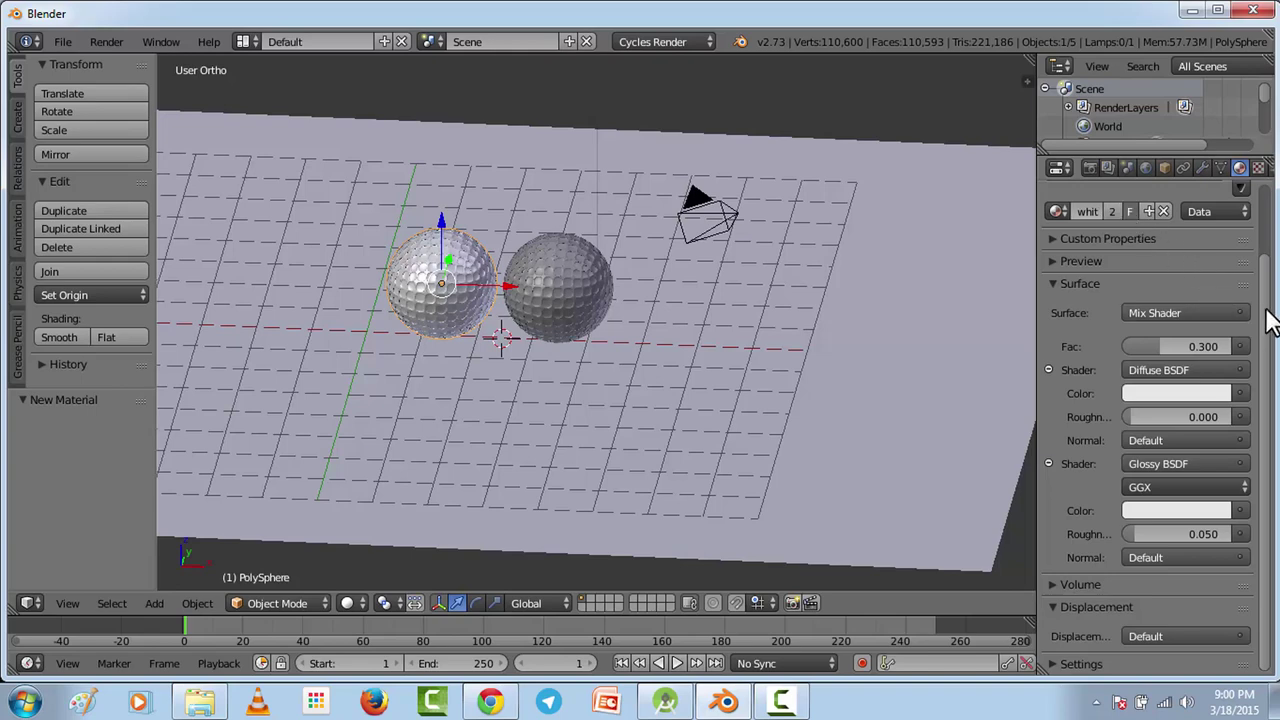
Add a material slot to the second golf ball and assign it the 'white' material.
{"action": "scroll", "coordinate": [1150, 320], "scroll_direction": "up", "scroll_amount": 3}
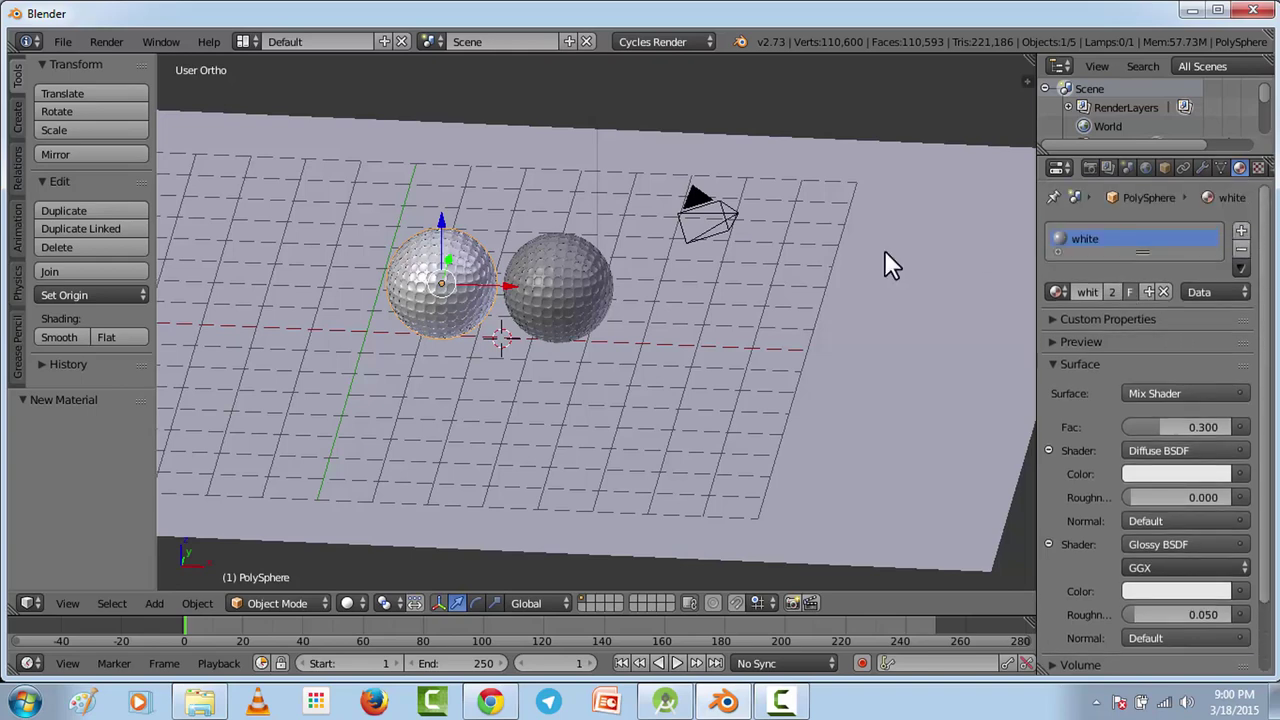
{"action": "right_click", "coordinate": [546, 280]}
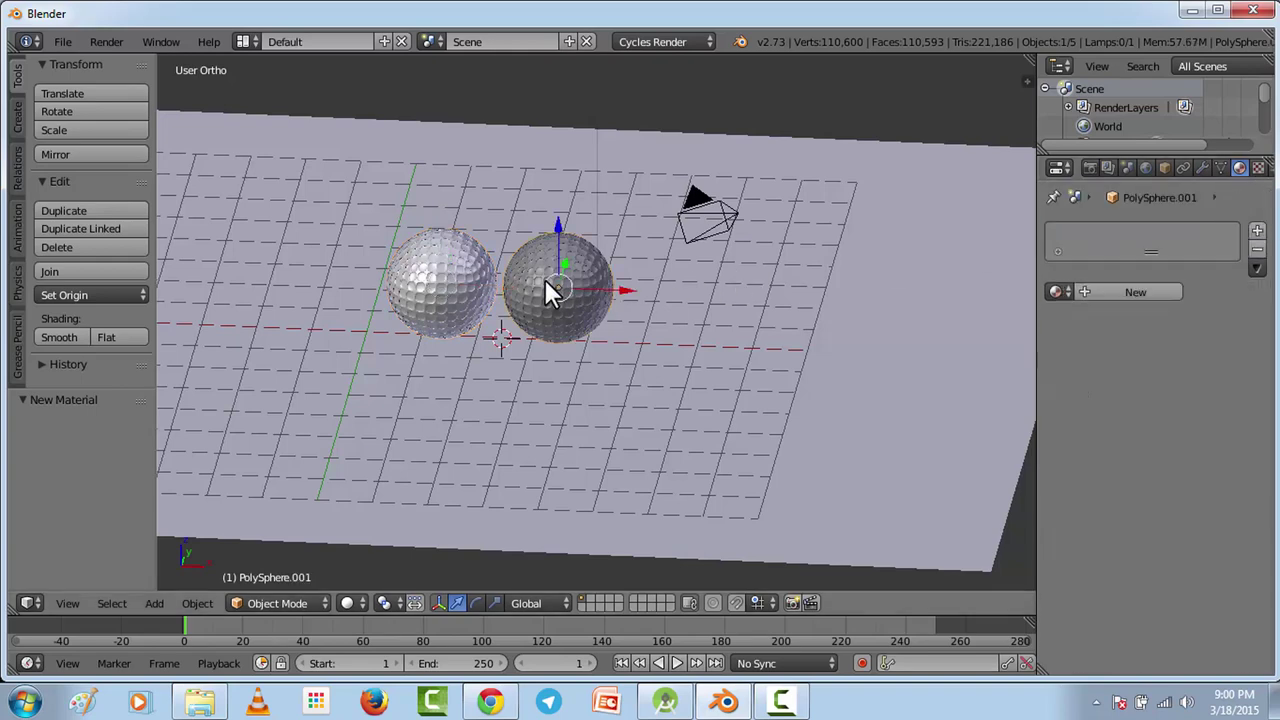
{"action": "left_click", "coordinate": [1257, 231]}
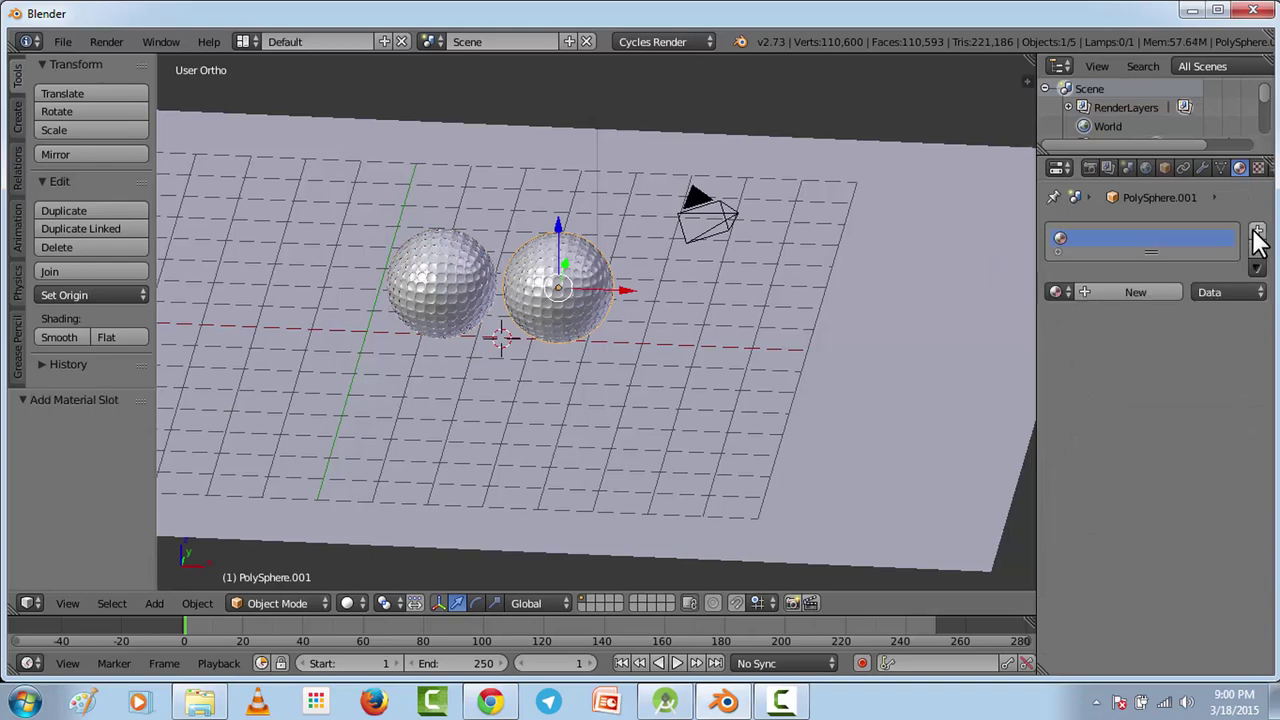
{"action": "left_click", "coordinate": [1056, 287]}
{"action": "left_click", "coordinate": [883, 357]}
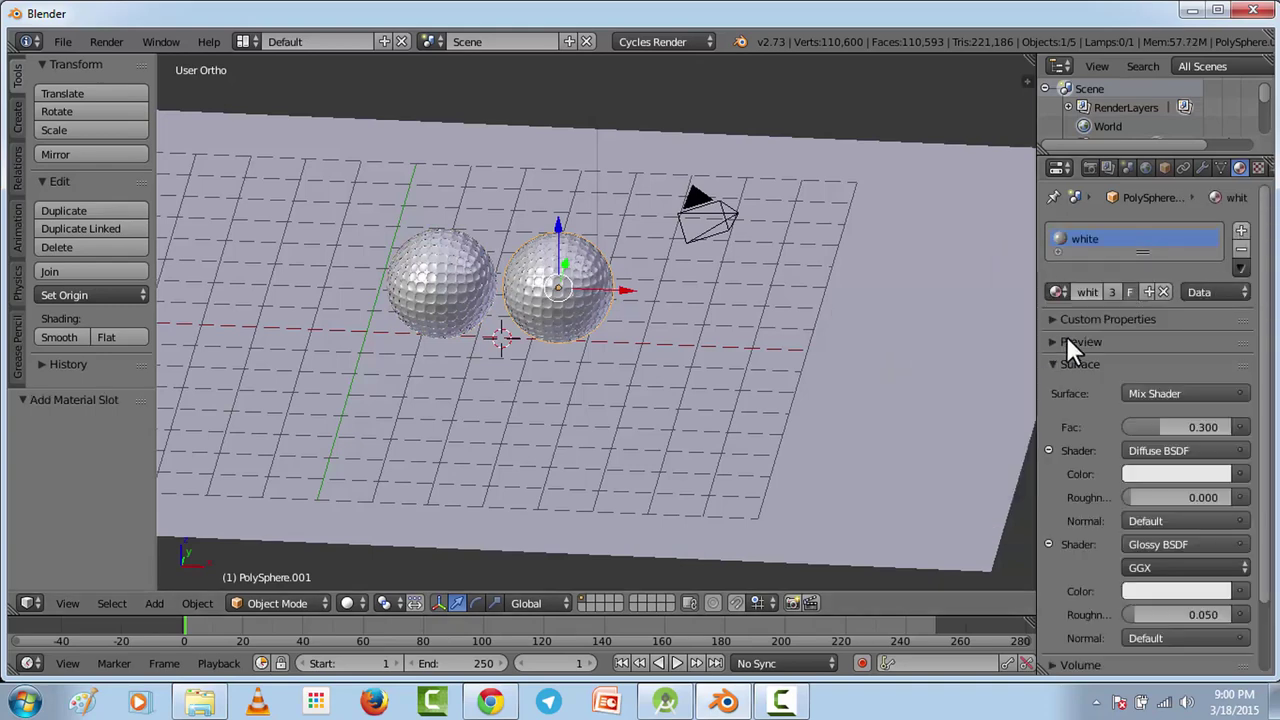
{"action": "middle_click_drag", "start_coordinate": [760, 318], "coordinate": [600, 420]}
{"action": "left_click", "coordinate": [75, 603]}
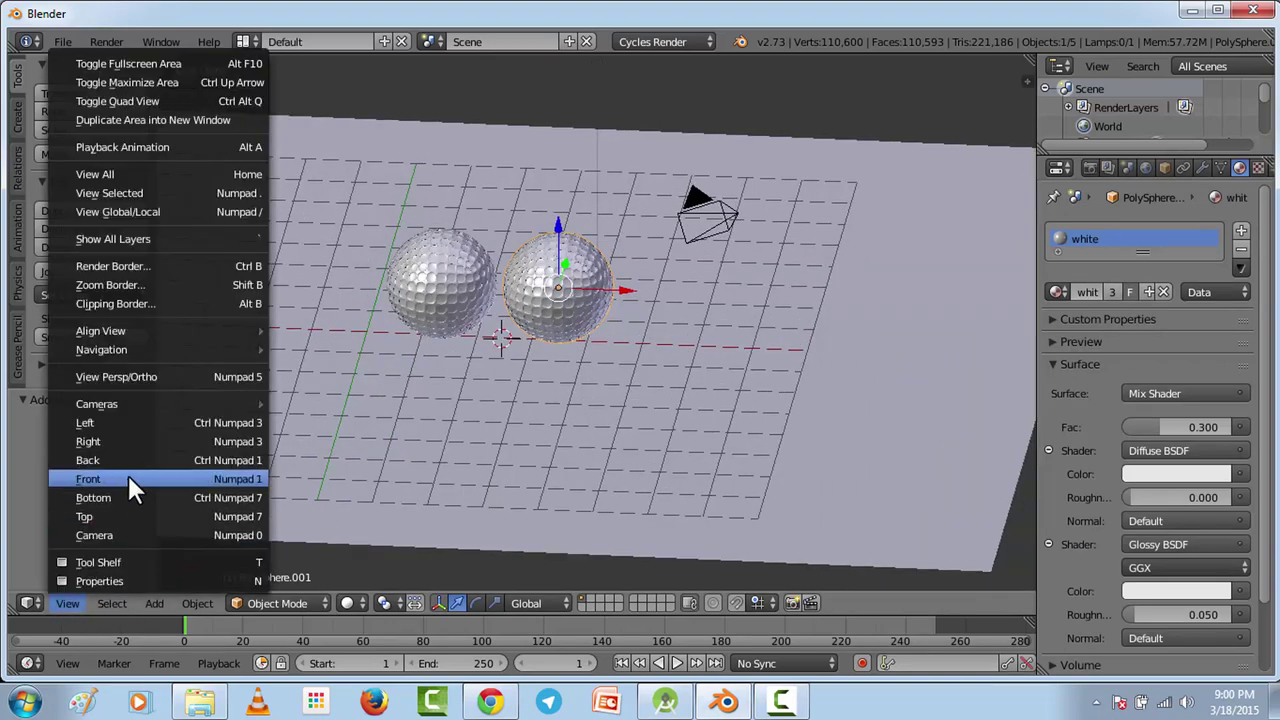
In Front view, add a plane at a 3D cursor placed above the balls near the camera.
{"action": "left_click", "coordinate": [128, 477]}
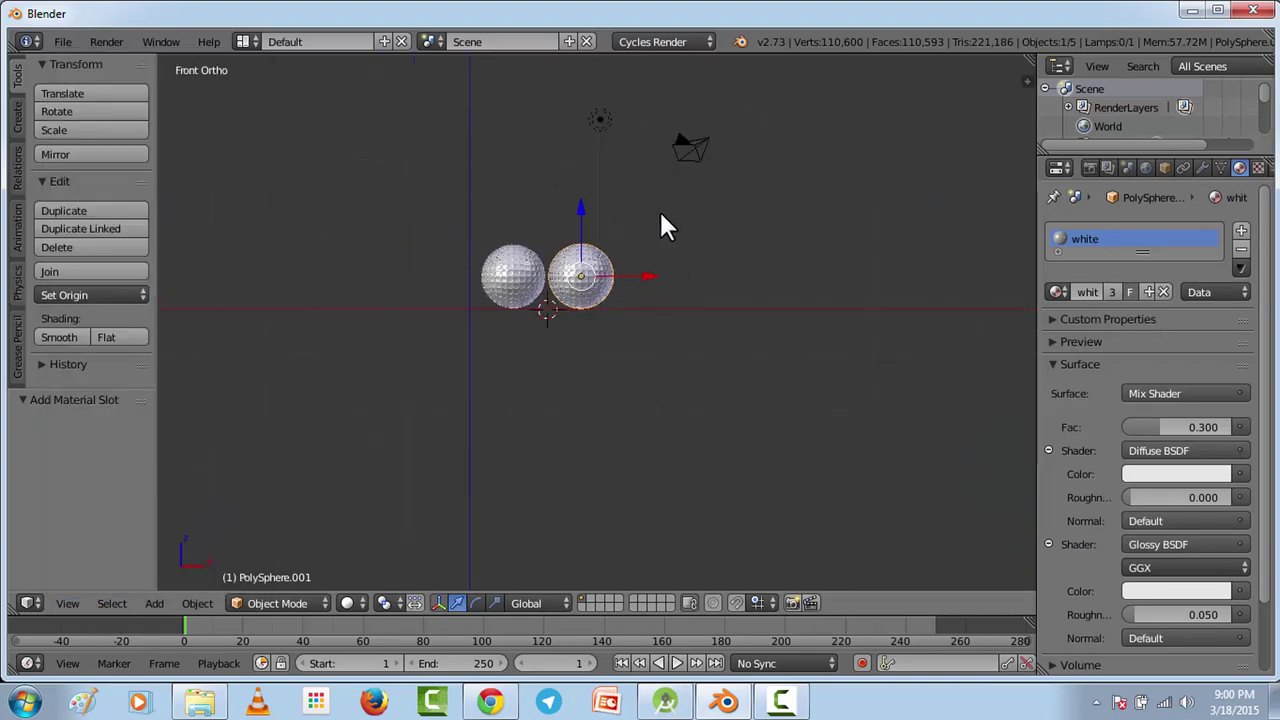
{"action": "left_click", "coordinate": [727, 118]}
{"action": "left_click", "coordinate": [154, 603]}
{"action": "mouse_move", "coordinate": [170, 578]}
{"action": "left_click", "coordinate": [325, 272]}
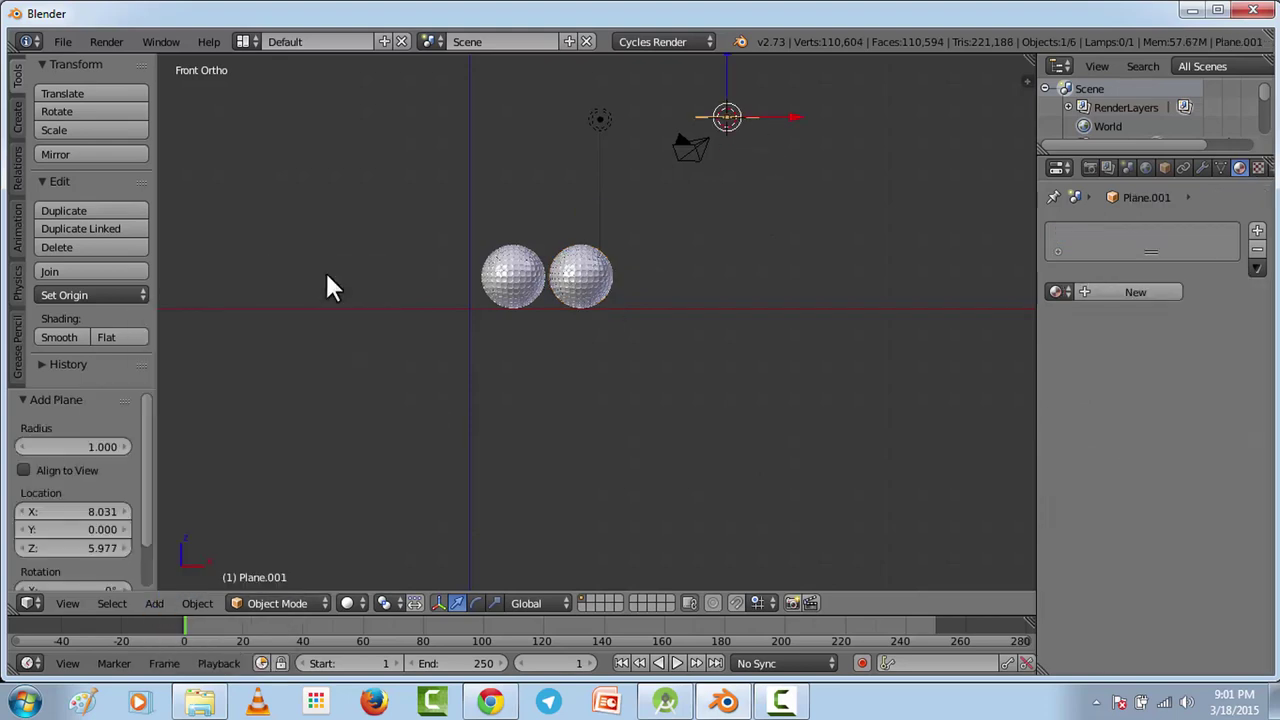
Scale the new plane by 3 and rotate it 45 degrees.
{"action": "type", "text": "s"}
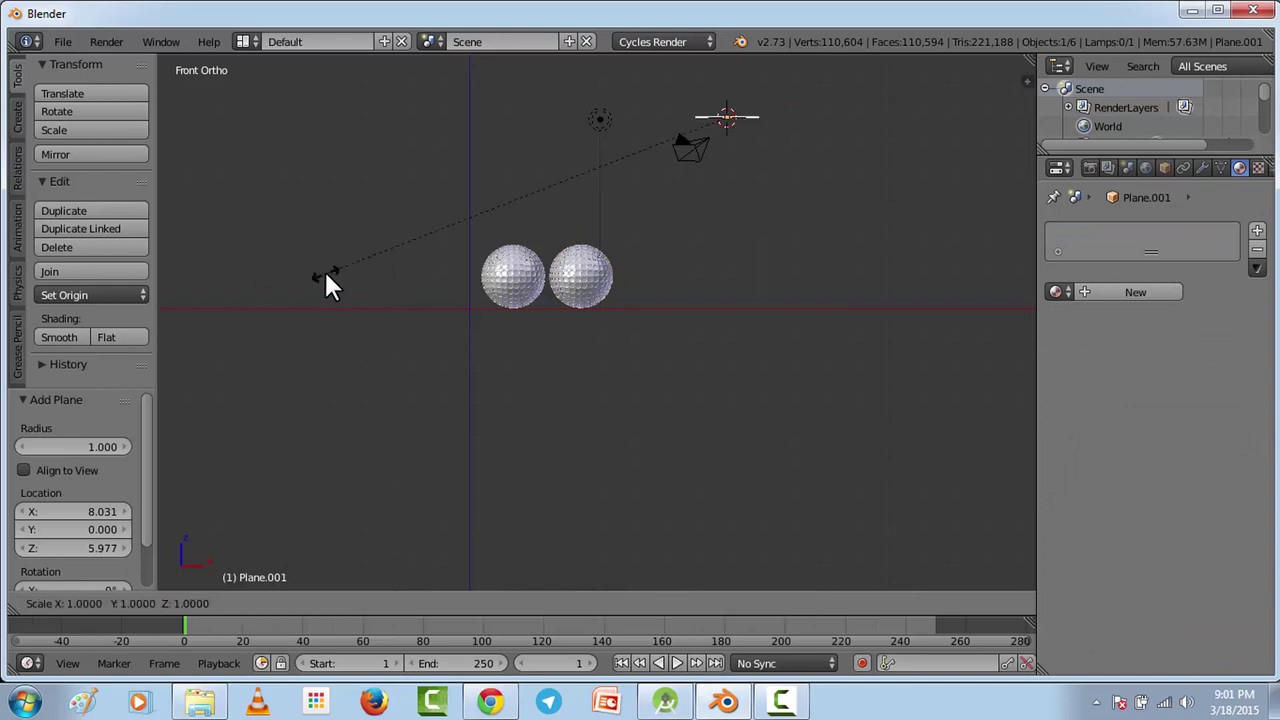
{"action": "type", "text": "3"}
{"action": "key", "text": "Return"}
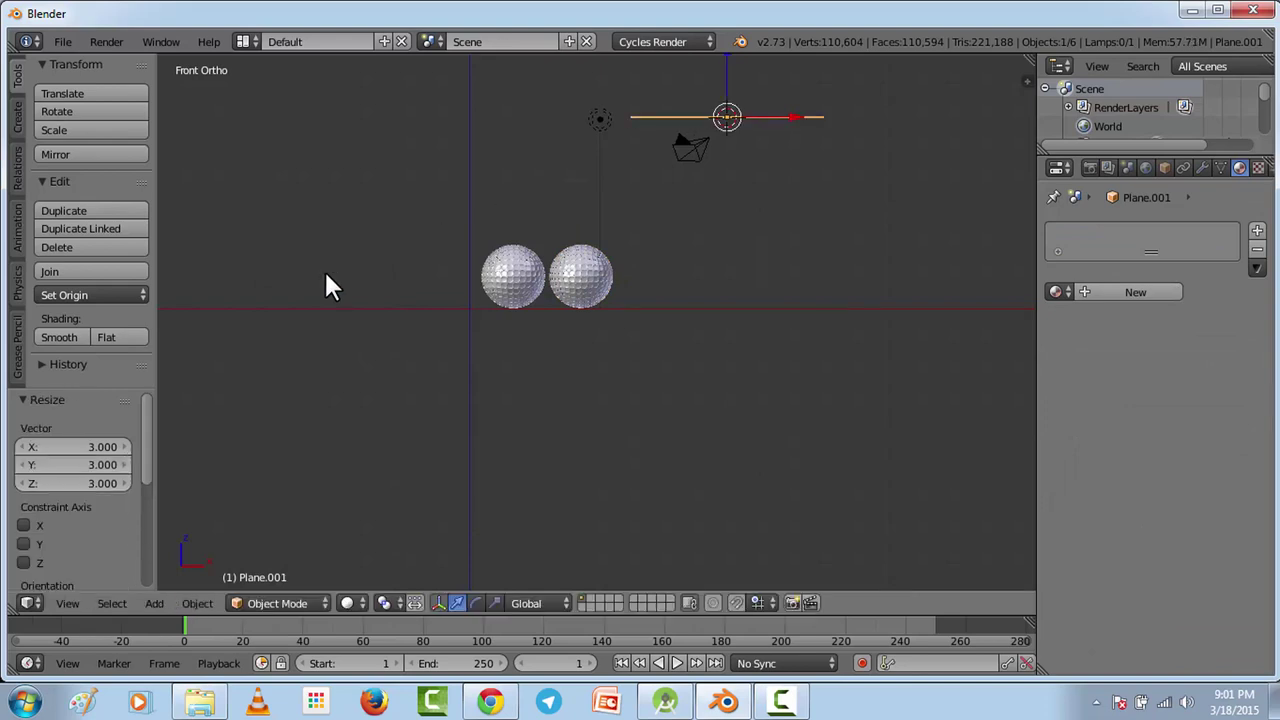
{"action": "type", "text": "r45"}
{"action": "key", "text": "Return"}
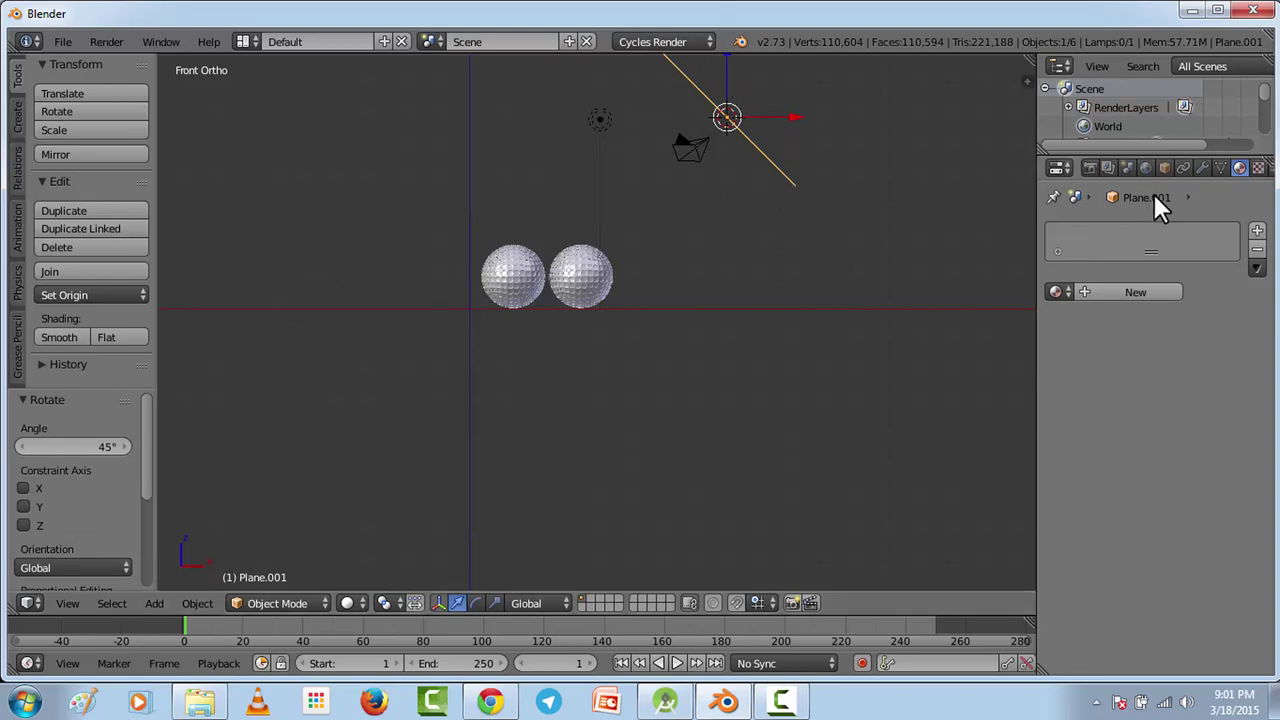
Give the tilted plane a new Emission material with strength 10.
{"action": "left_click", "coordinate": [1090, 291]}
{"action": "left_click", "coordinate": [1187, 393]}
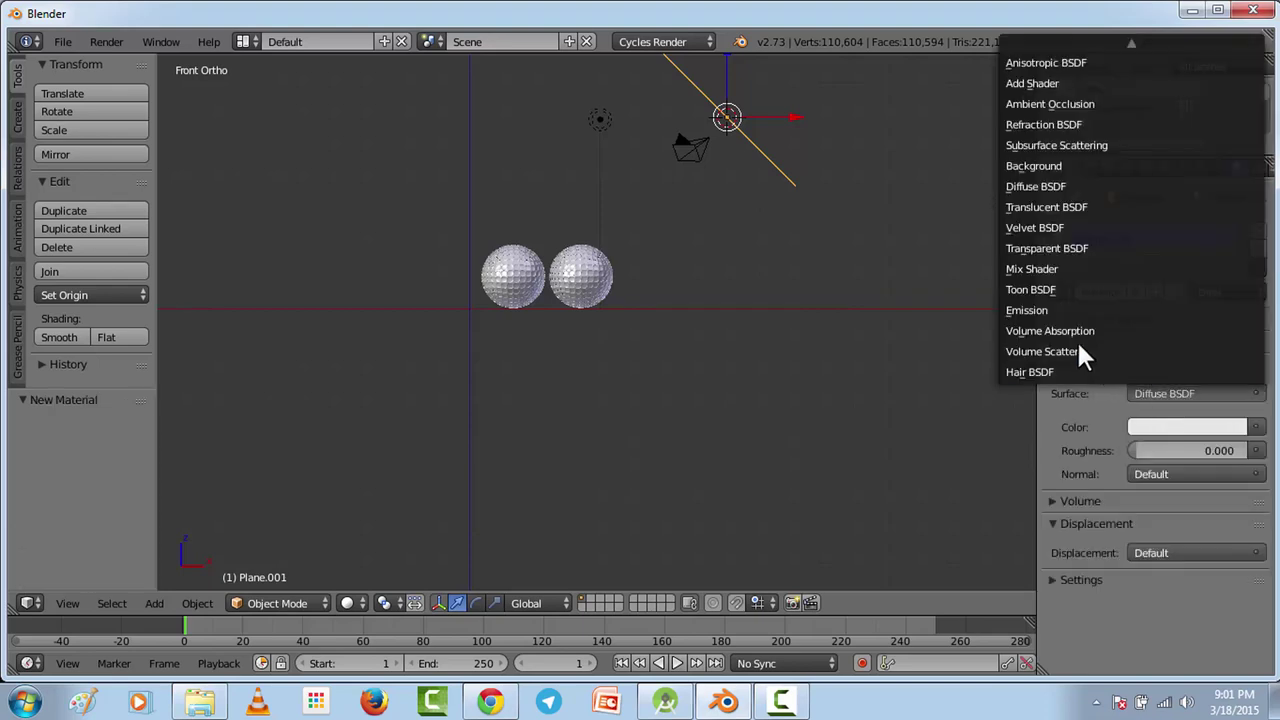
{"action": "left_click", "coordinate": [1045, 308]}
{"action": "left_click", "coordinate": [1195, 449]}
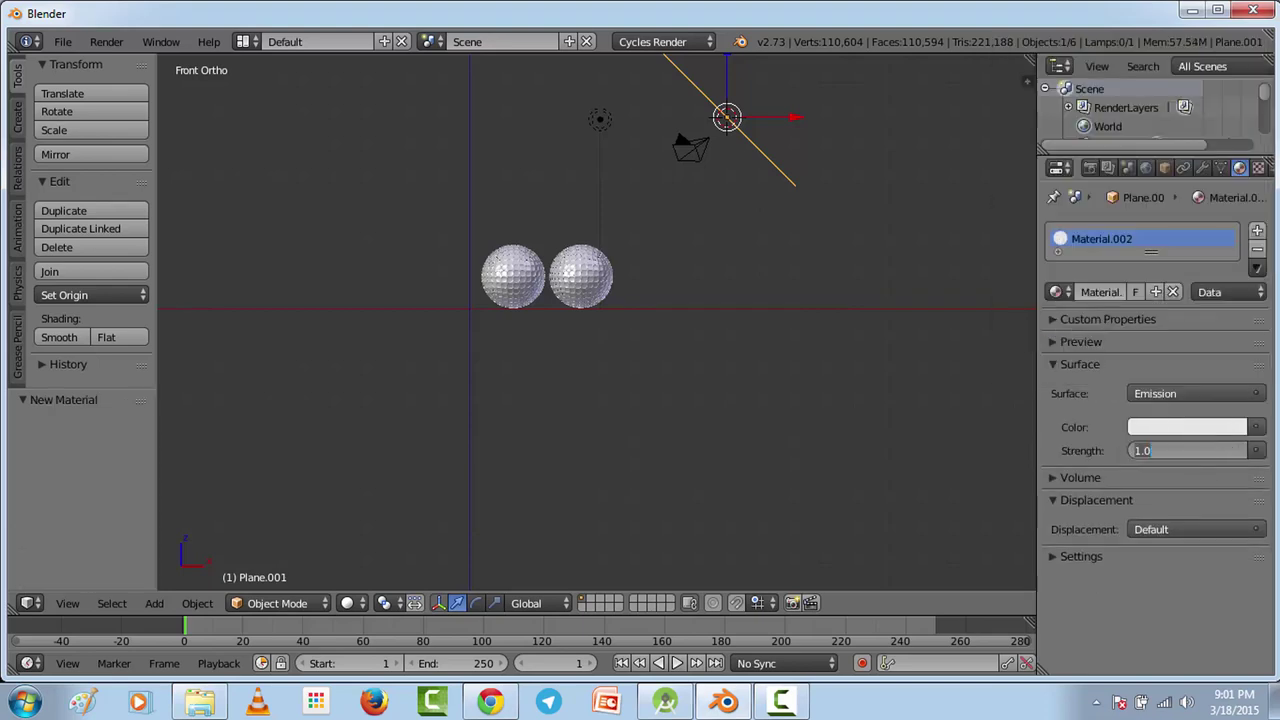
{"action": "type", "text": "10"}
{"action": "key", "text": "Return"}
{"action": "left_click", "coordinate": [1161, 341]}
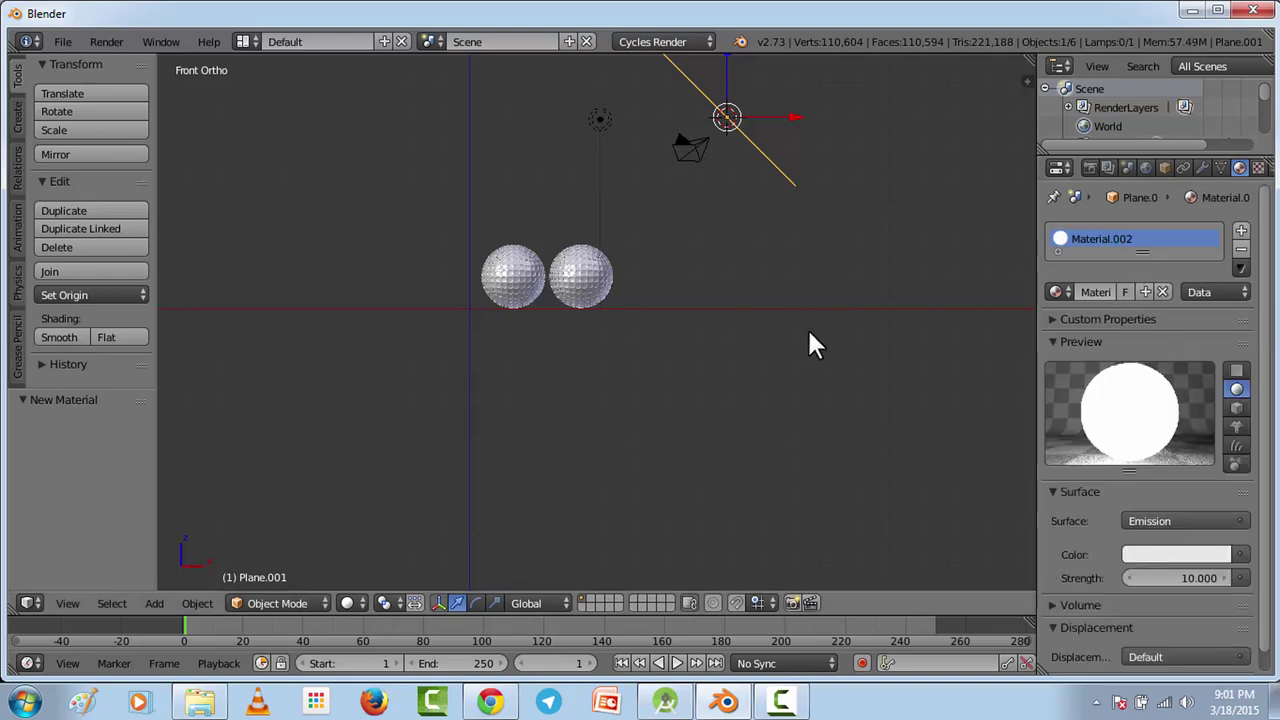
Look through the scene camera with Rendered viewport shading.
{"action": "left_click", "coordinate": [67, 603]}
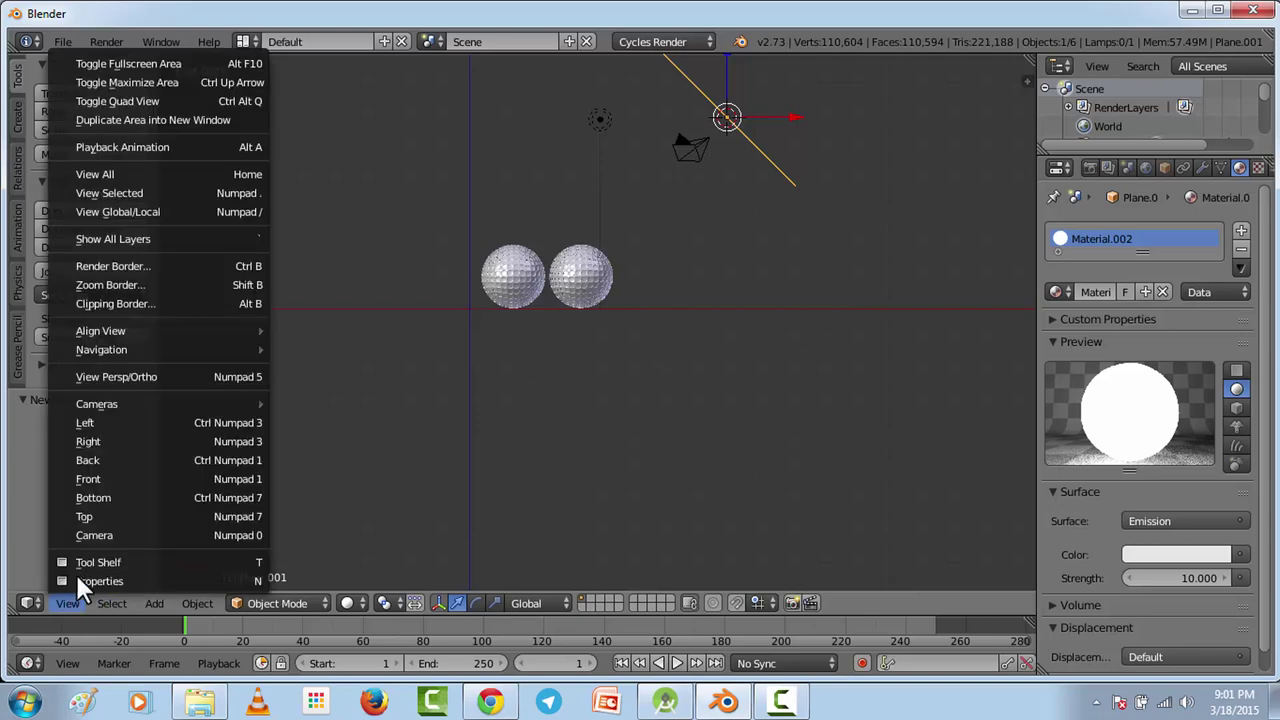
{"action": "left_click", "coordinate": [103, 535]}
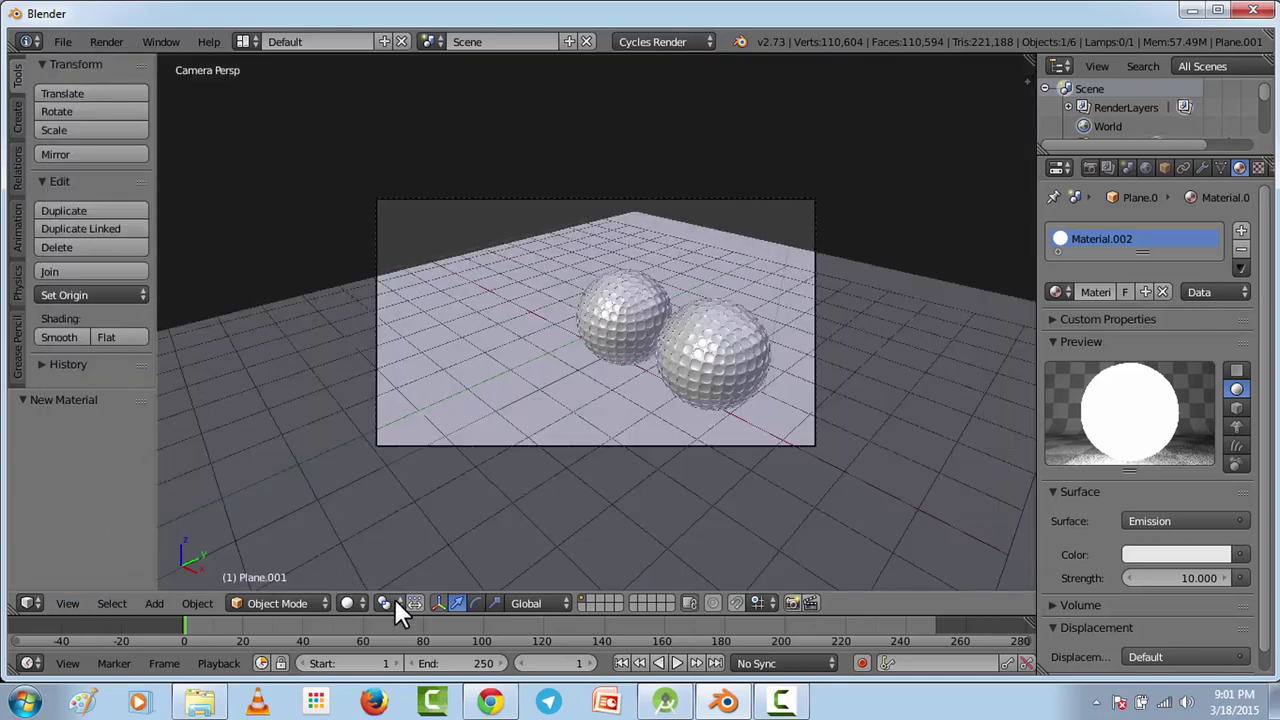
{"action": "left_click", "coordinate": [358, 602]}
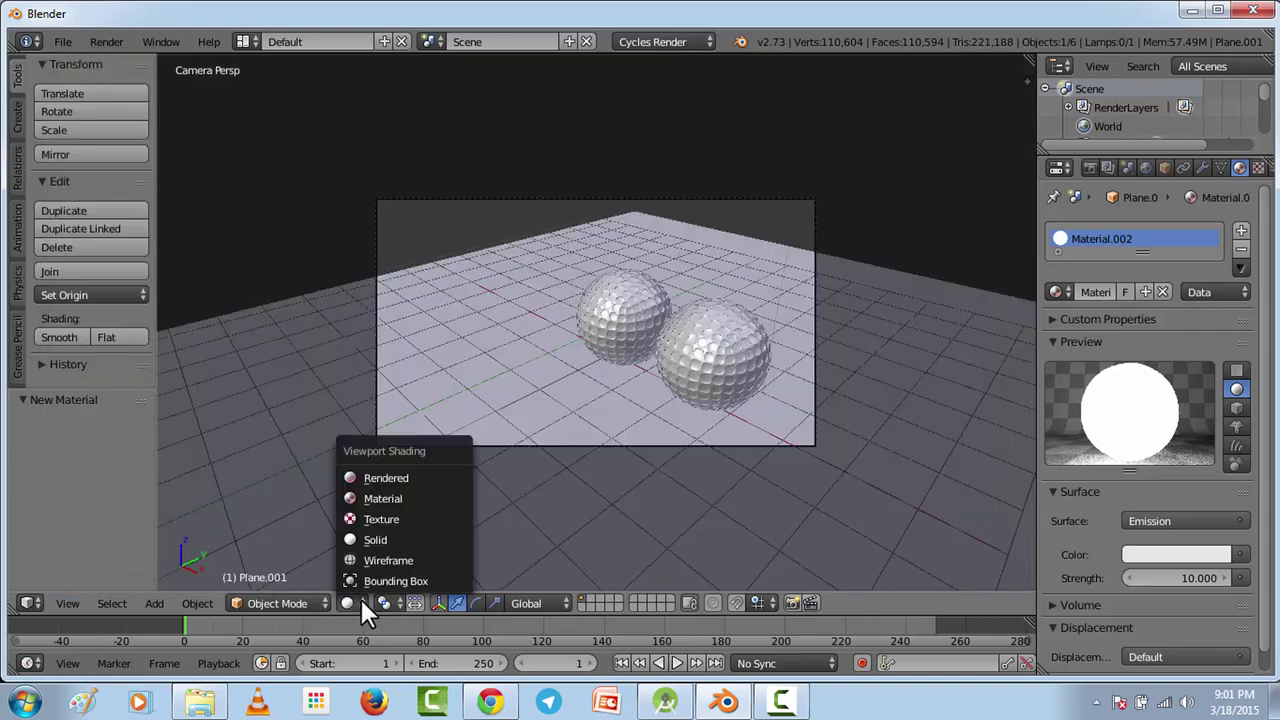
{"action": "left_click", "coordinate": [397, 478]}
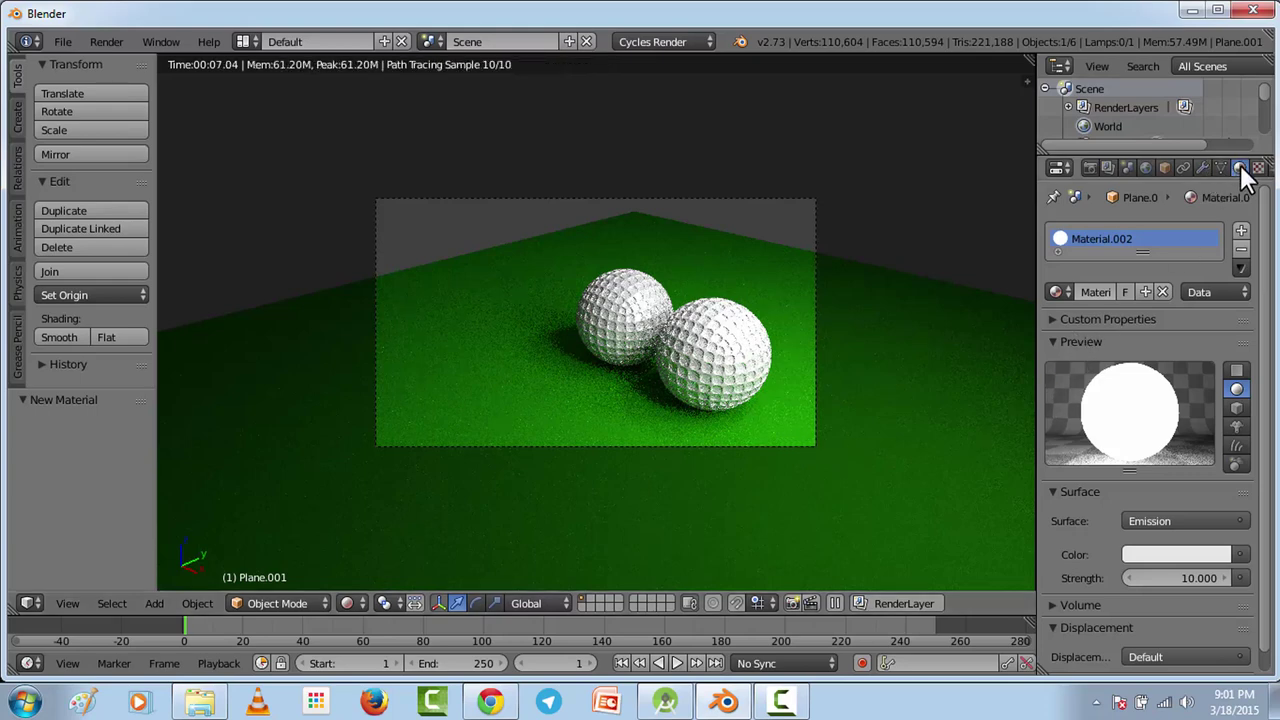
Lower the emission strength to 8.
{"action": "scroll", "coordinate": [1200, 470], "scroll_direction": "down", "scroll_amount": 1}
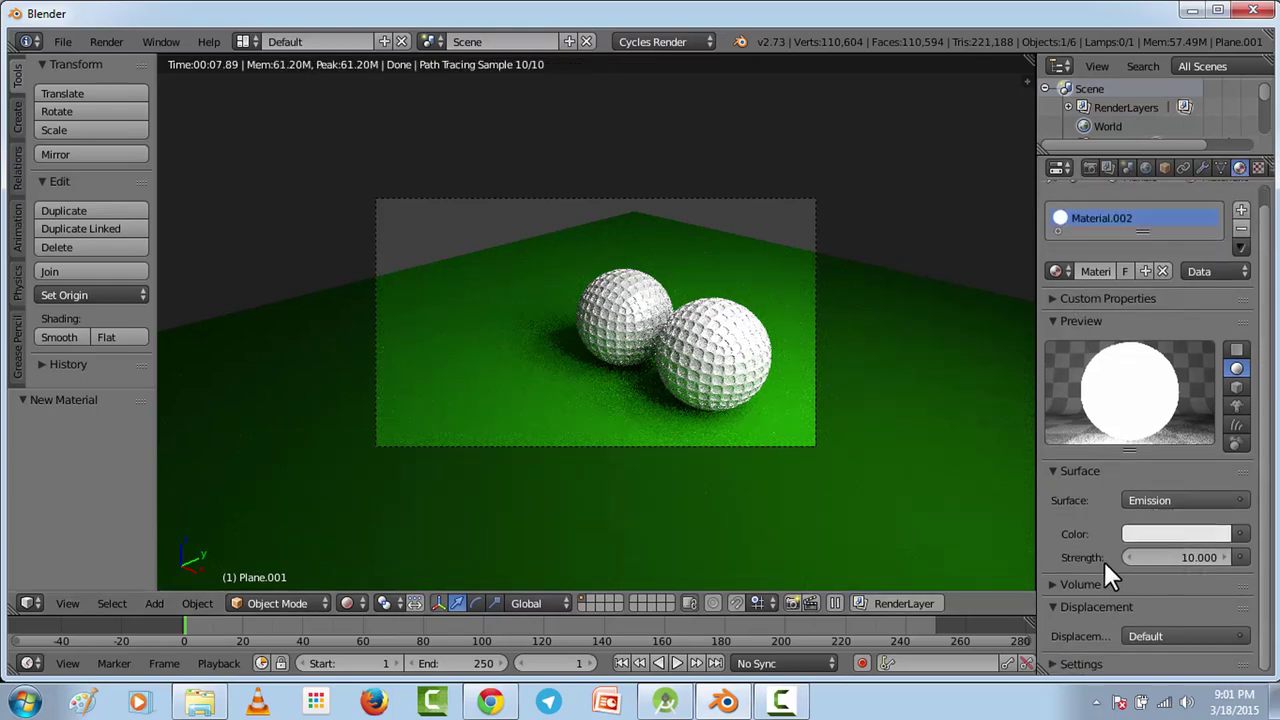
{"action": "left_click", "coordinate": [1140, 557]}
{"action": "type", "text": "8"}
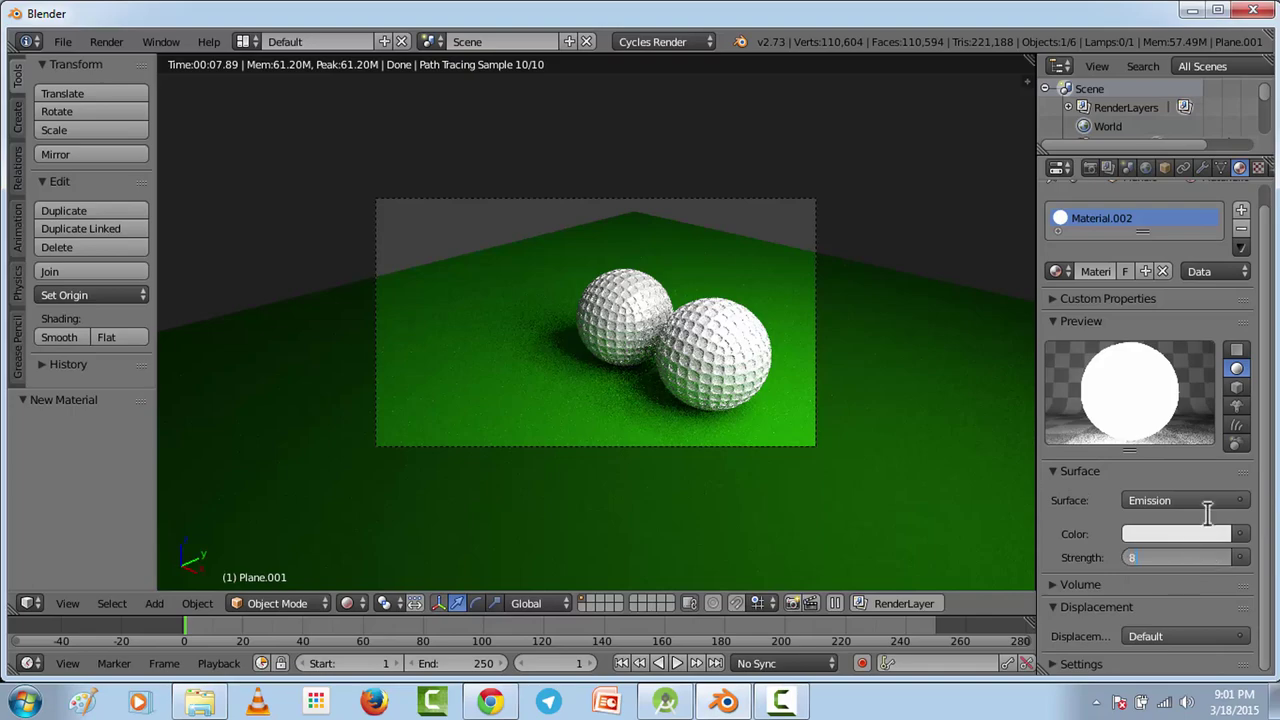
{"action": "key", "text": "Return"}
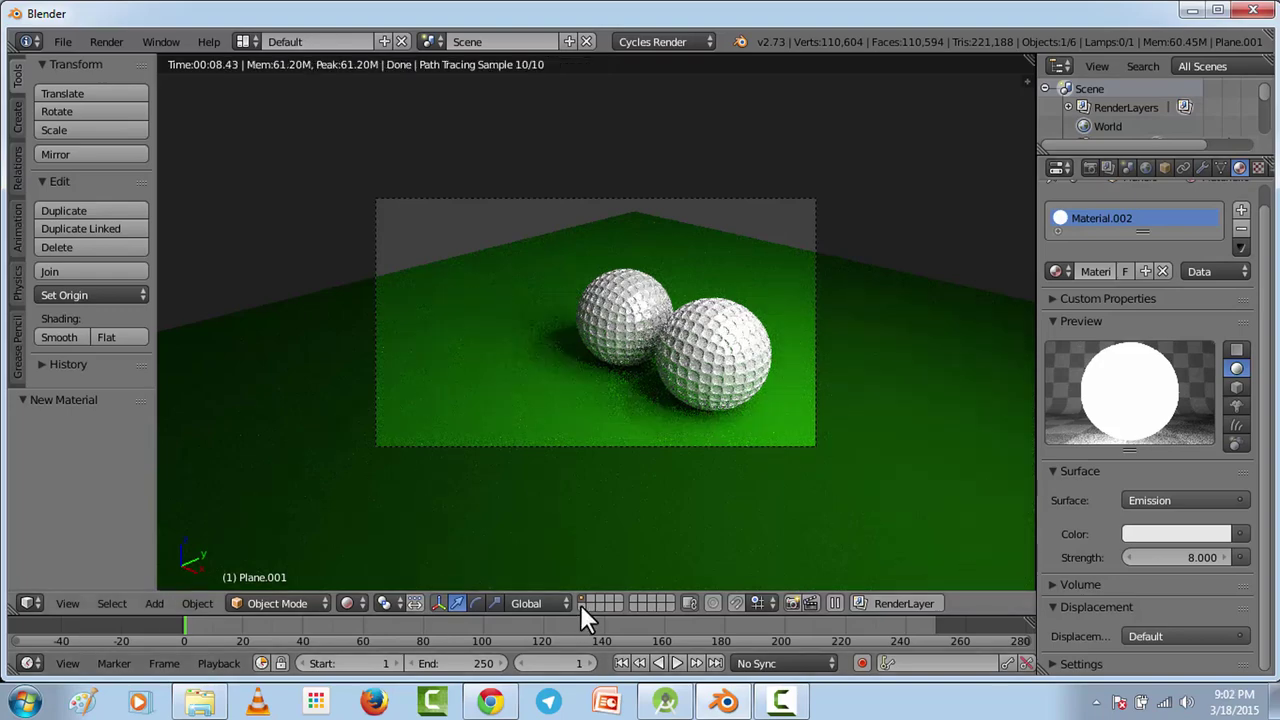
Lock the camera to the view, reframe the golf balls further left, and return to Solid shading.
{"action": "key", "text": "n"}
{"action": "left_click", "coordinate": [884, 355]}
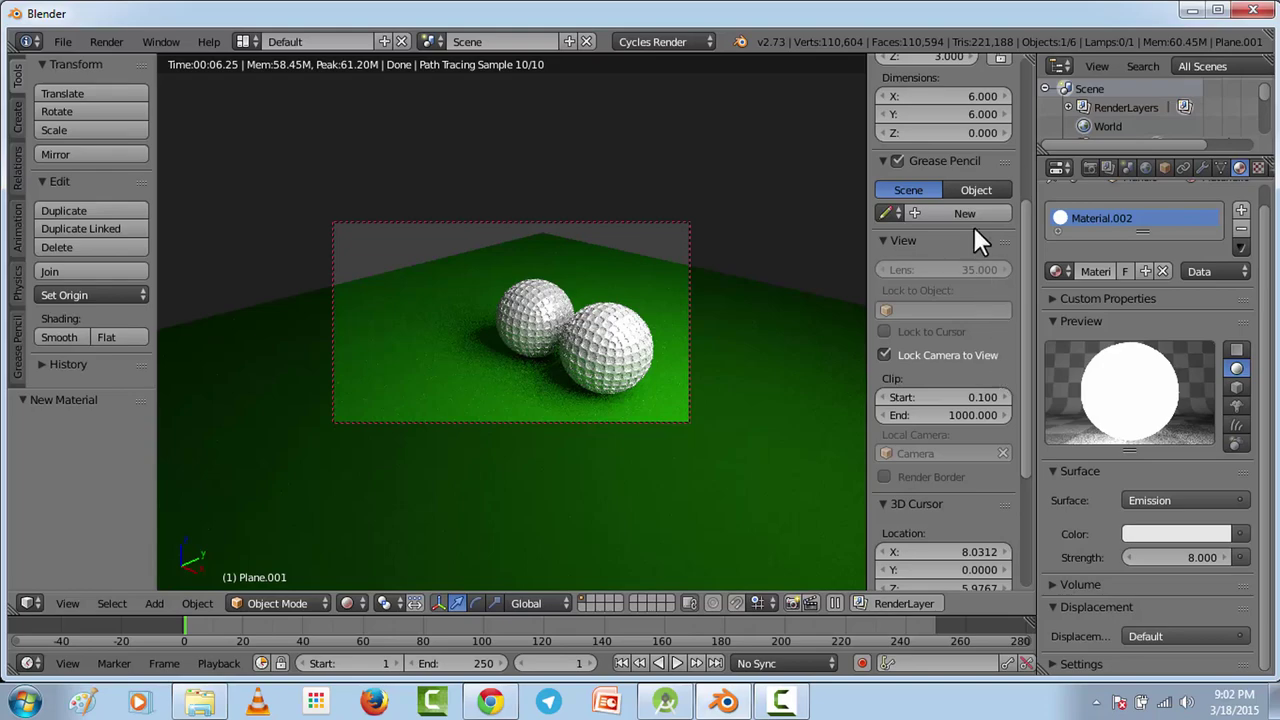
{"action": "key", "text": "n"}
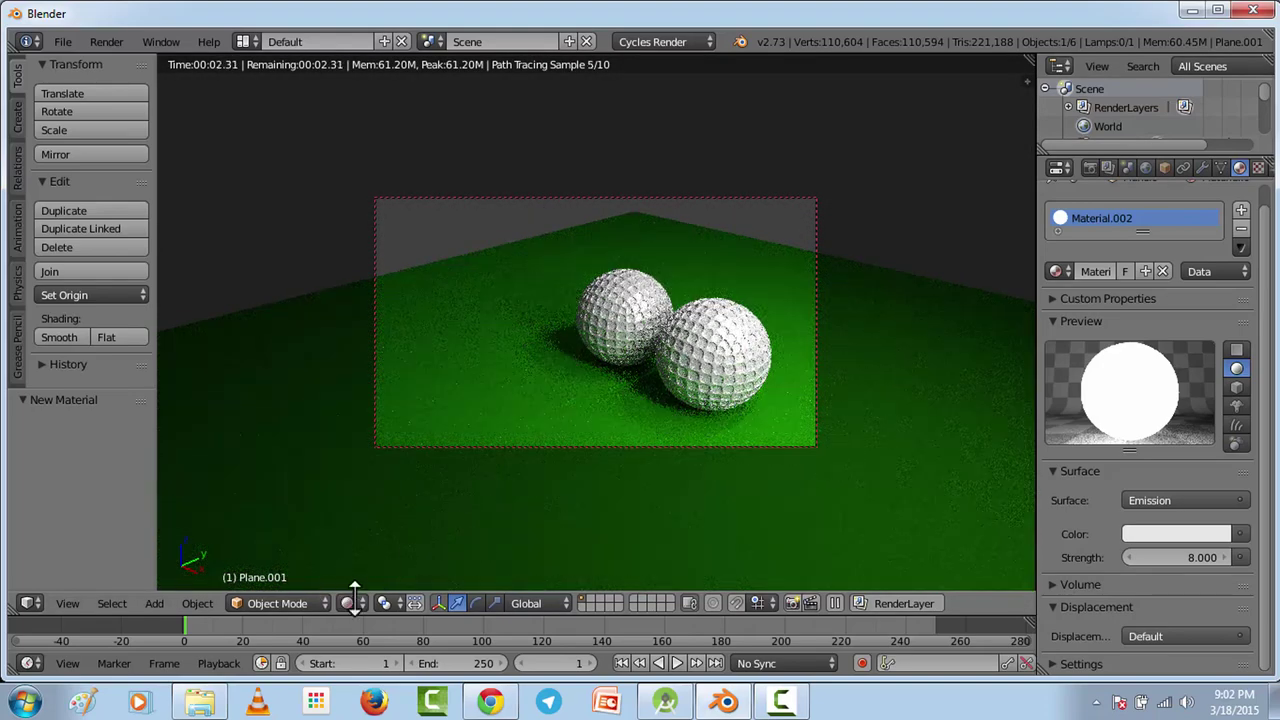
{"action": "scroll", "coordinate": [703, 350], "scroll_direction": "up", "scroll_amount": 1}
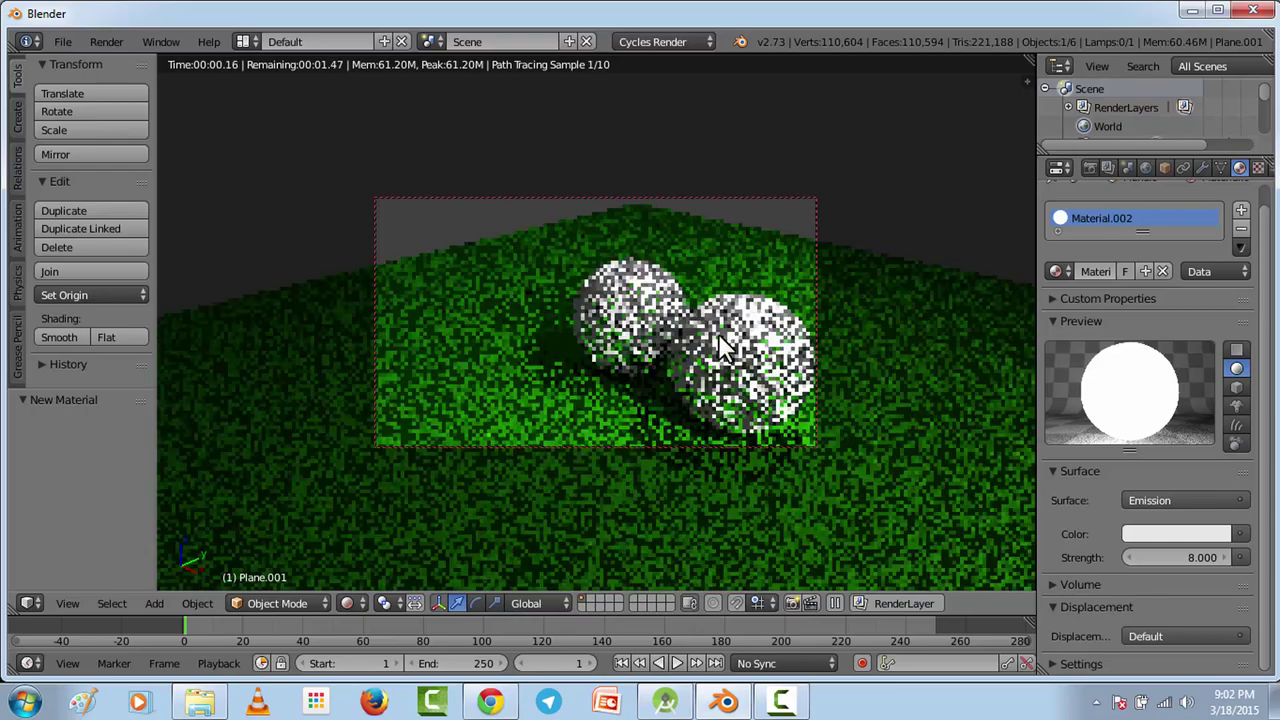
{"action": "scroll", "coordinate": [652, 329], "scroll_direction": "up", "scroll_amount": 3}
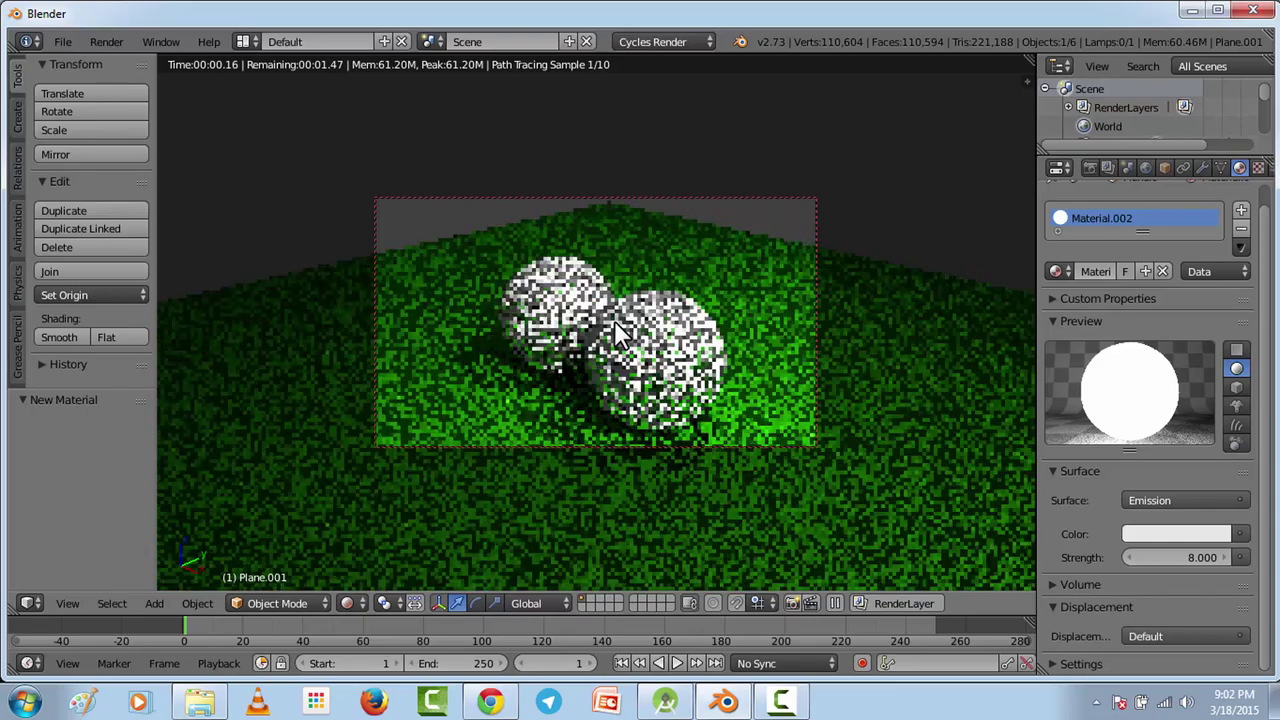
{"action": "middle_click_drag", "start_coordinate": [625, 330], "coordinate": [649, 358]}
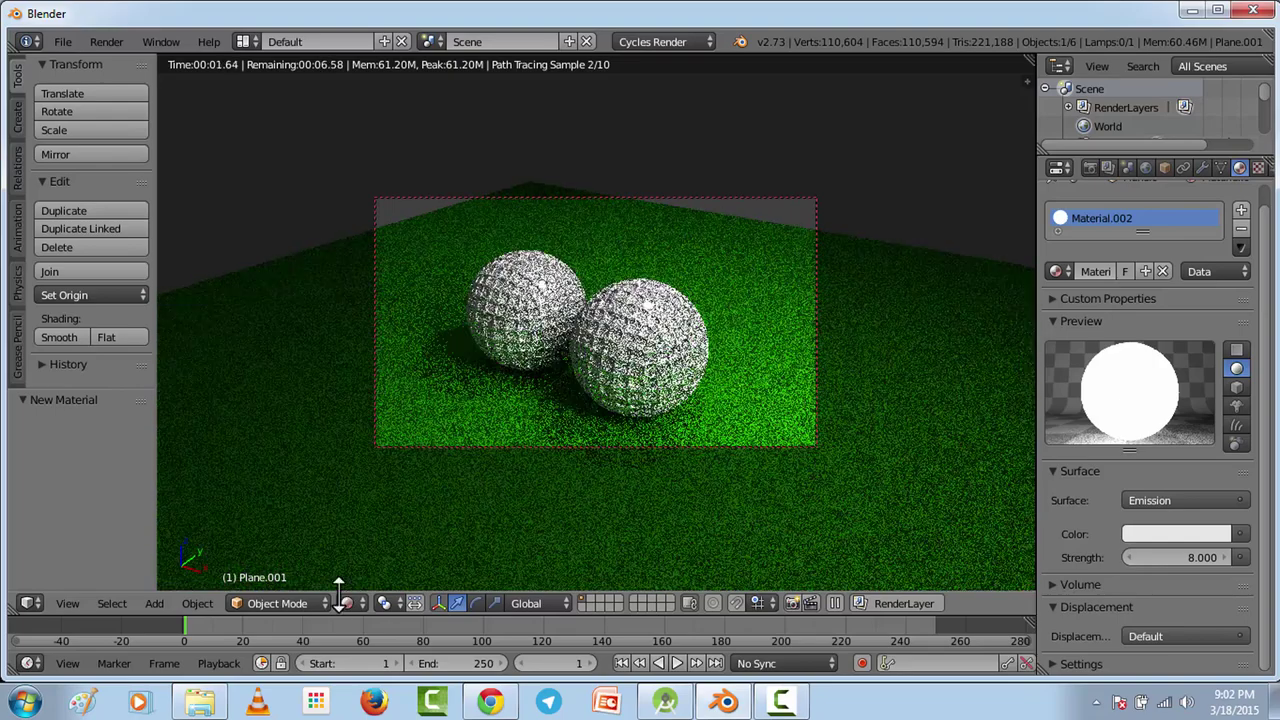
{"action": "left_click", "coordinate": [351, 600]}
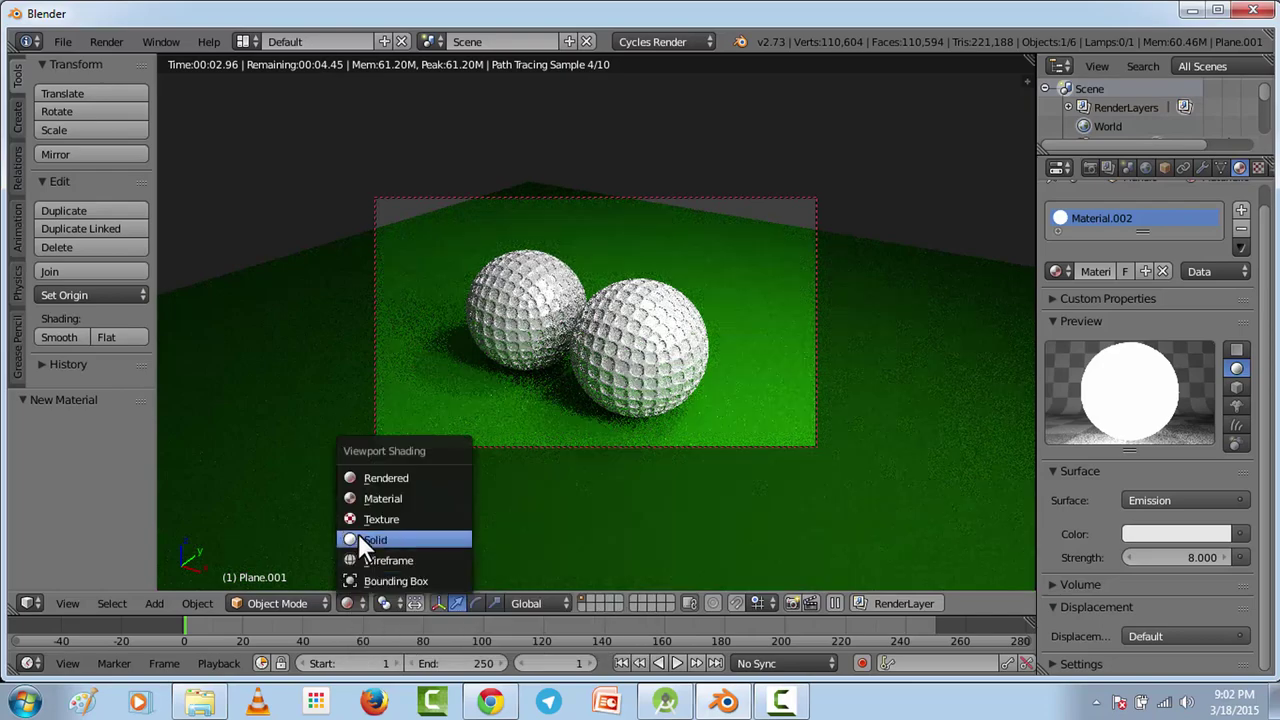
{"action": "key", "text": "Return"}
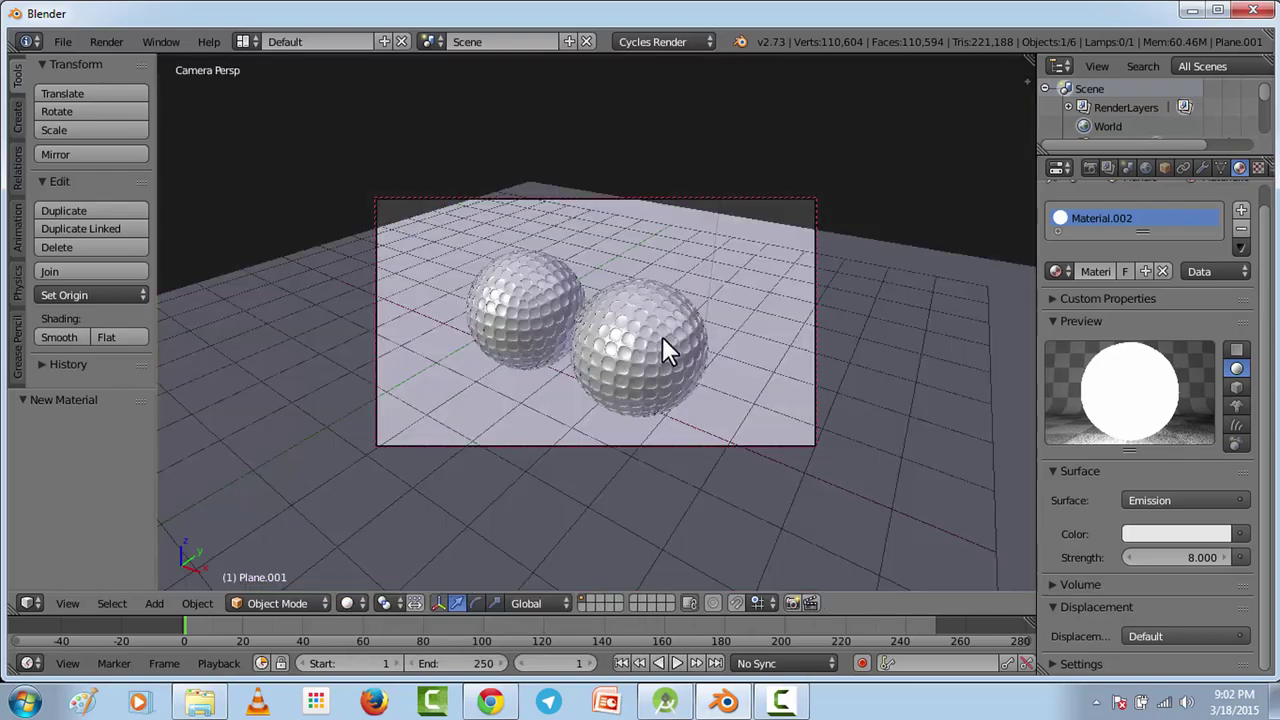
Move the right golf ball to the right so it no longer overlaps the left one.
{"action": "mouse_move", "coordinate": [663, 337]}
{"action": "middle_mouse_down"}
{"action": "mouse_move", "coordinate": [677, 306]}
{"action": "mouse_move", "coordinate": [709, 342]}
{"action": "mouse_move", "coordinate": [670, 355]}
{"action": "mouse_move", "coordinate": [675, 345]}
{"action": "mouse_move", "coordinate": [626, 327]}
{"action": "mouse_move", "coordinate": [629, 312]}
{"action": "mouse_move", "coordinate": [642, 332]}
{"action": "middle_mouse_up"}
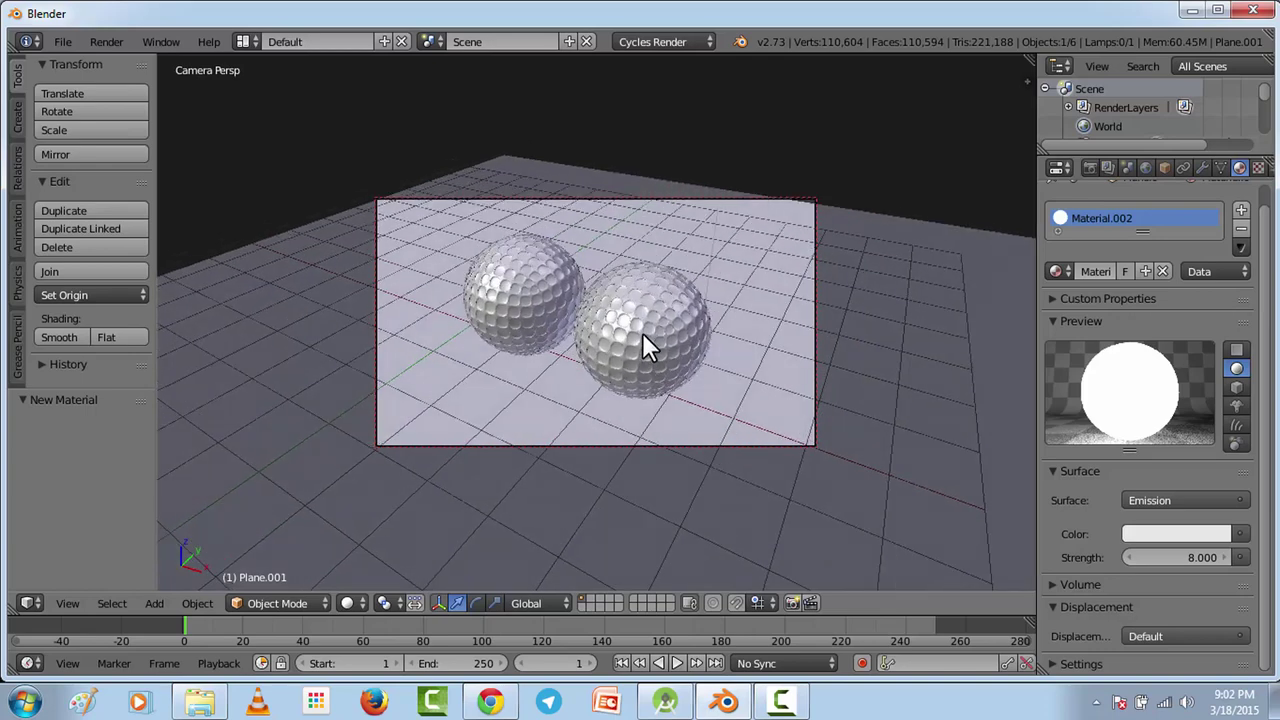
{"action": "right_click", "coordinate": [656, 335]}
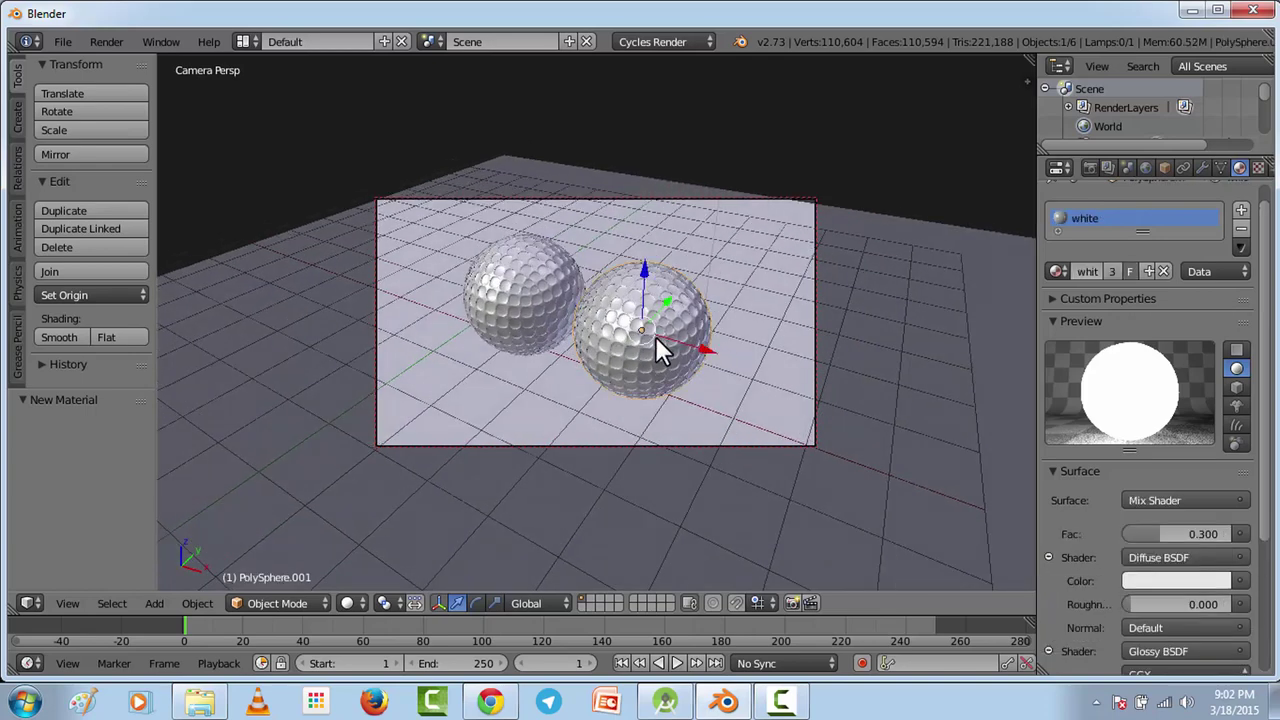
{"action": "left_click_drag", "start_coordinate": [704, 348], "coordinate": [715, 350]}
{"action": "left_click_drag", "start_coordinate": [677, 299], "coordinate": [710, 332]}
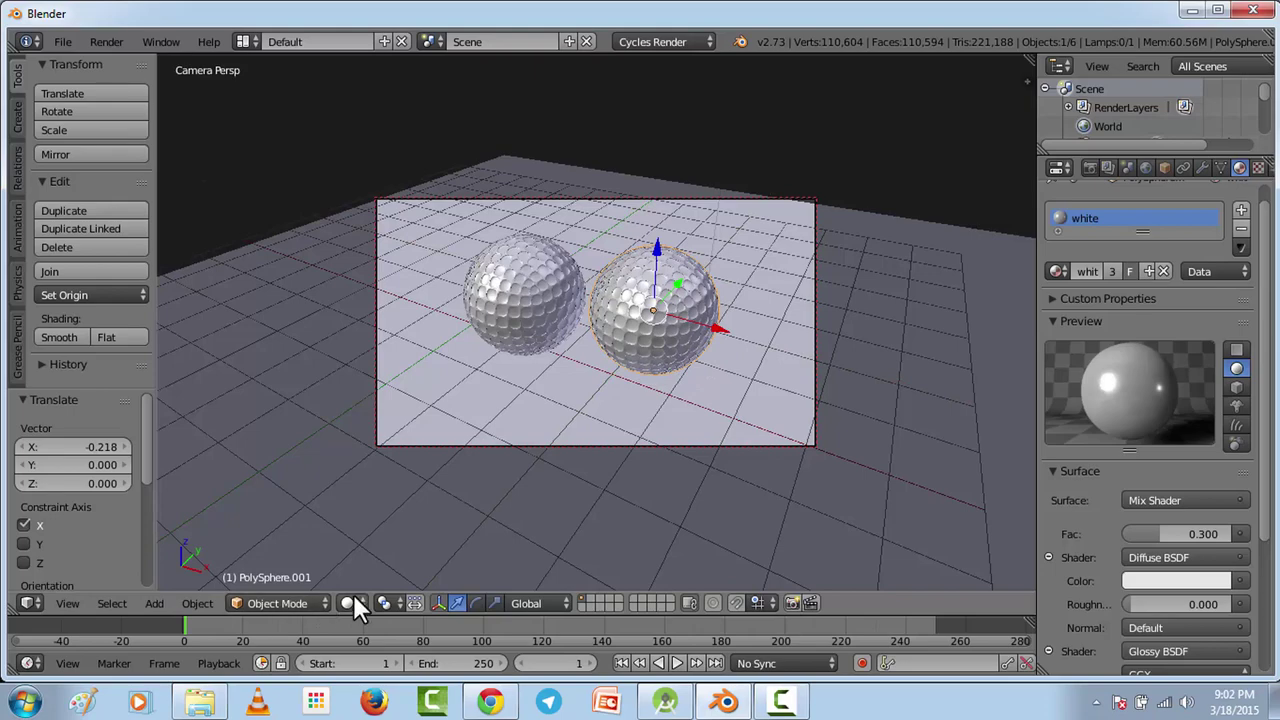
Check the result in Rendered shading, return to Solid, and pull the camera view back.
{"action": "left_click", "coordinate": [352, 600]}
{"action": "left_click", "coordinate": [399, 478]}
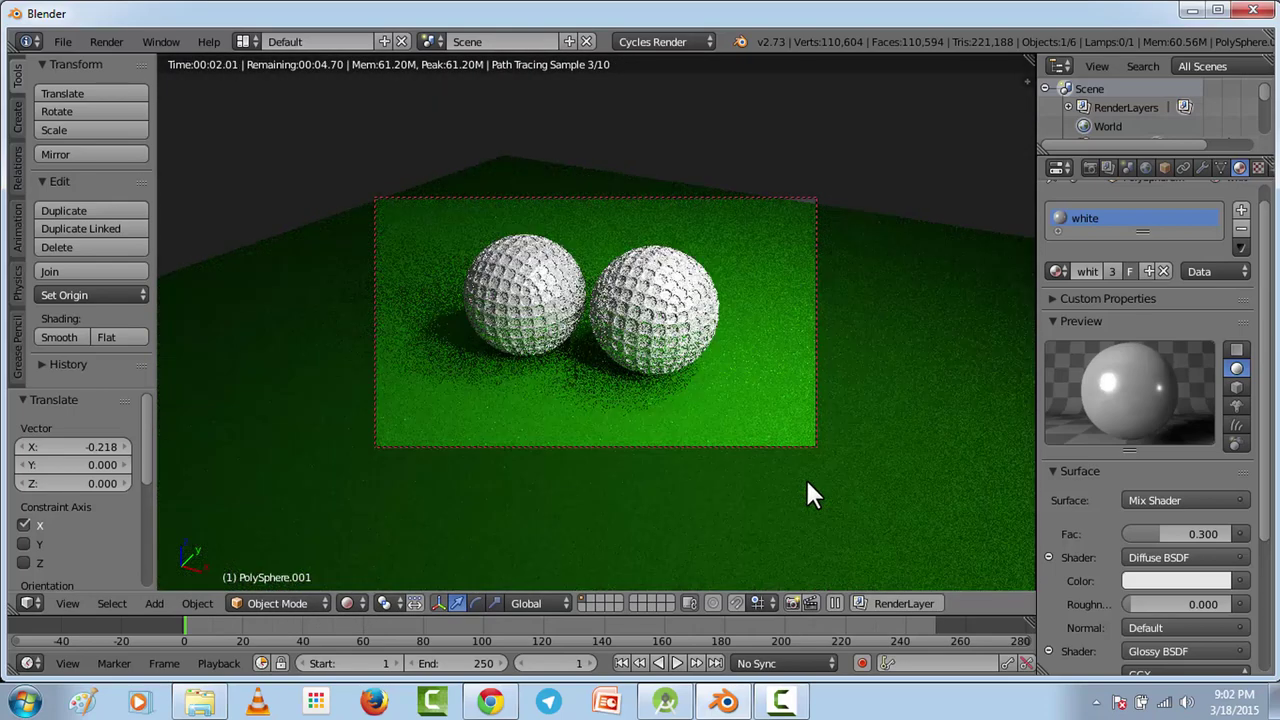
{"action": "left_click", "coordinate": [349, 603]}
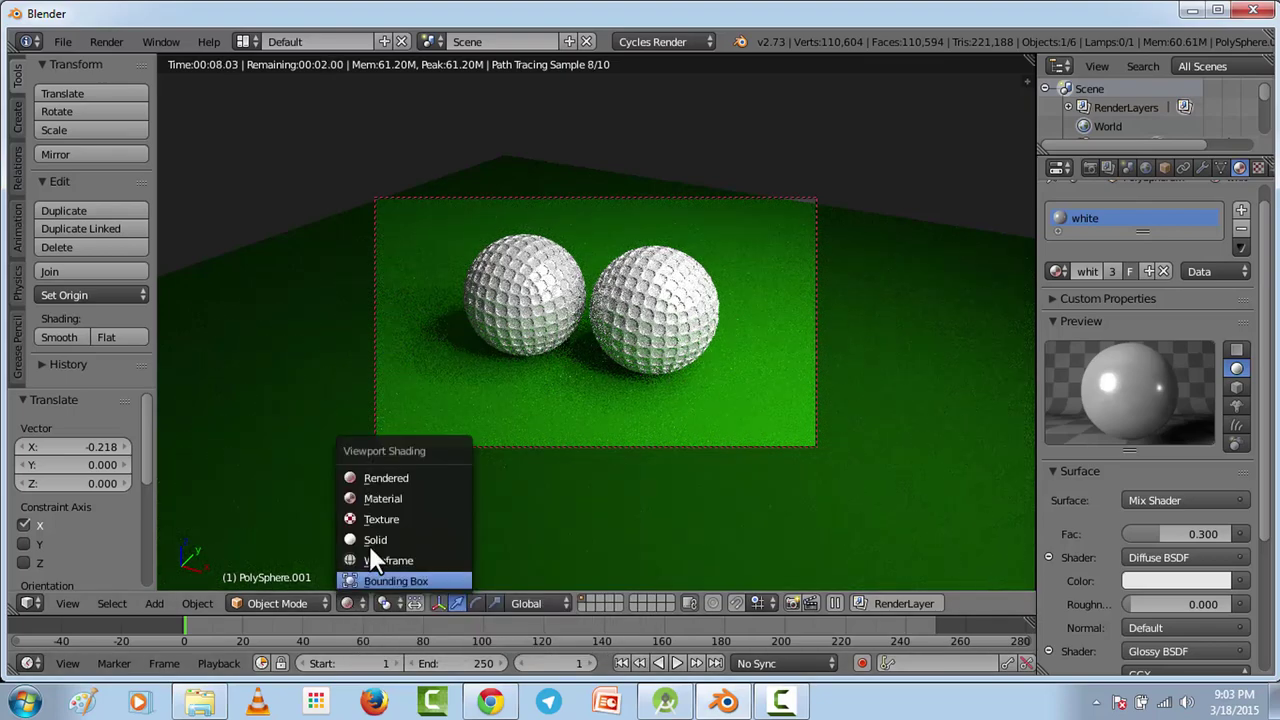
{"action": "left_click", "coordinate": [372, 540]}
{"action": "scroll", "coordinate": [647, 311], "scroll_direction": "up", "scroll_amount": 2}
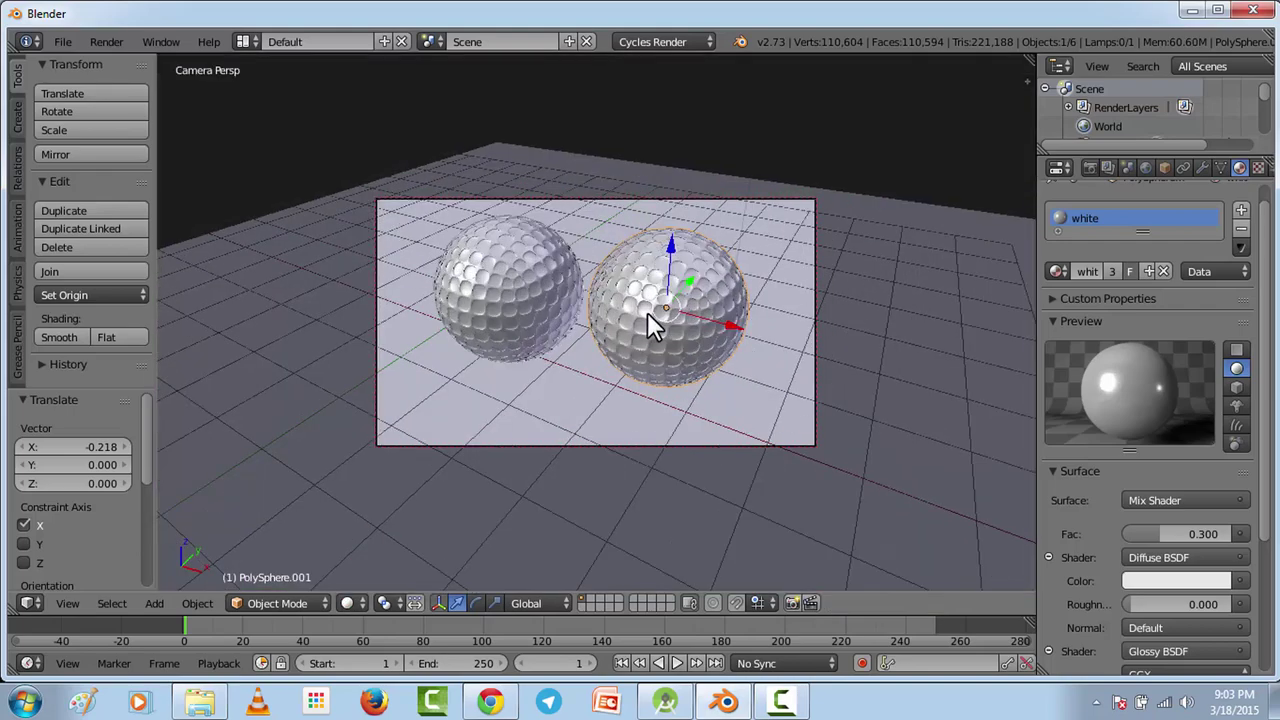
{"action": "middle_click_drag", "start_coordinate": [670, 311], "coordinate": [604, 336], "text": "shift"}
{"action": "scroll", "coordinate": [669, 340], "scroll_direction": "down", "scroll_amount": 2}
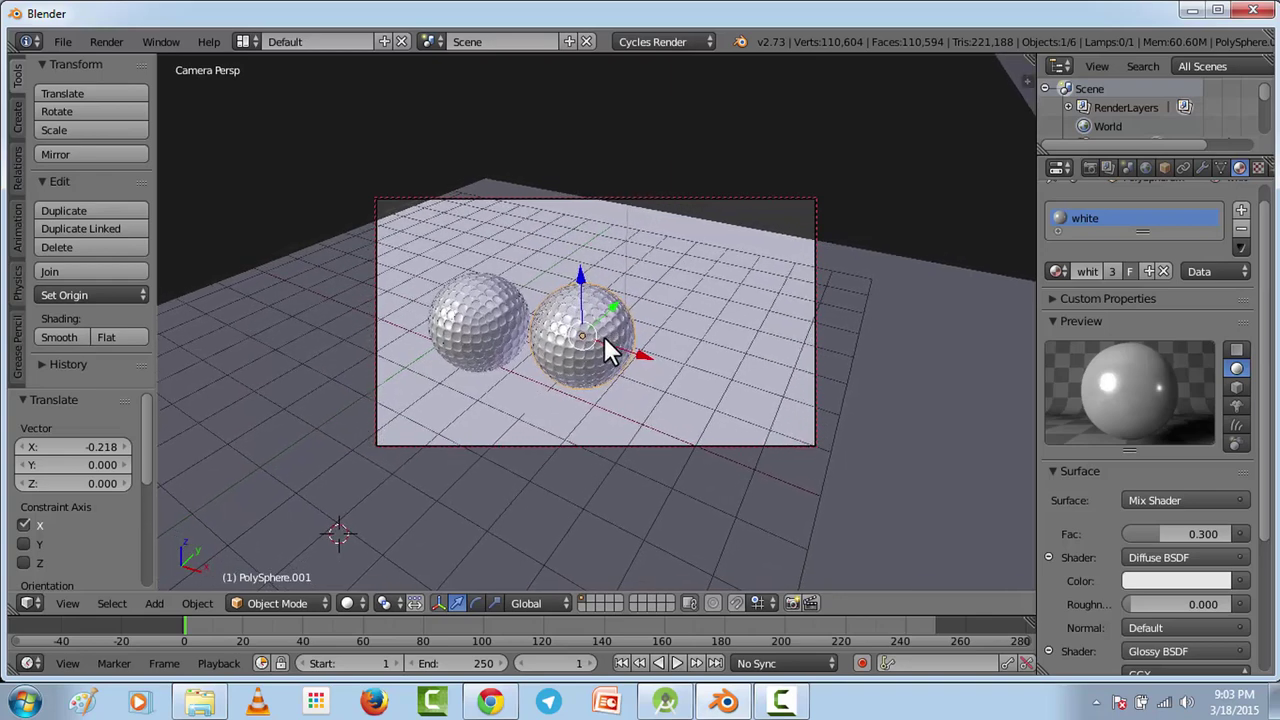
Set the world colour to black.
{"action": "left_click", "coordinate": [1141, 162]}
{"action": "left_click", "coordinate": [1204, 356]}
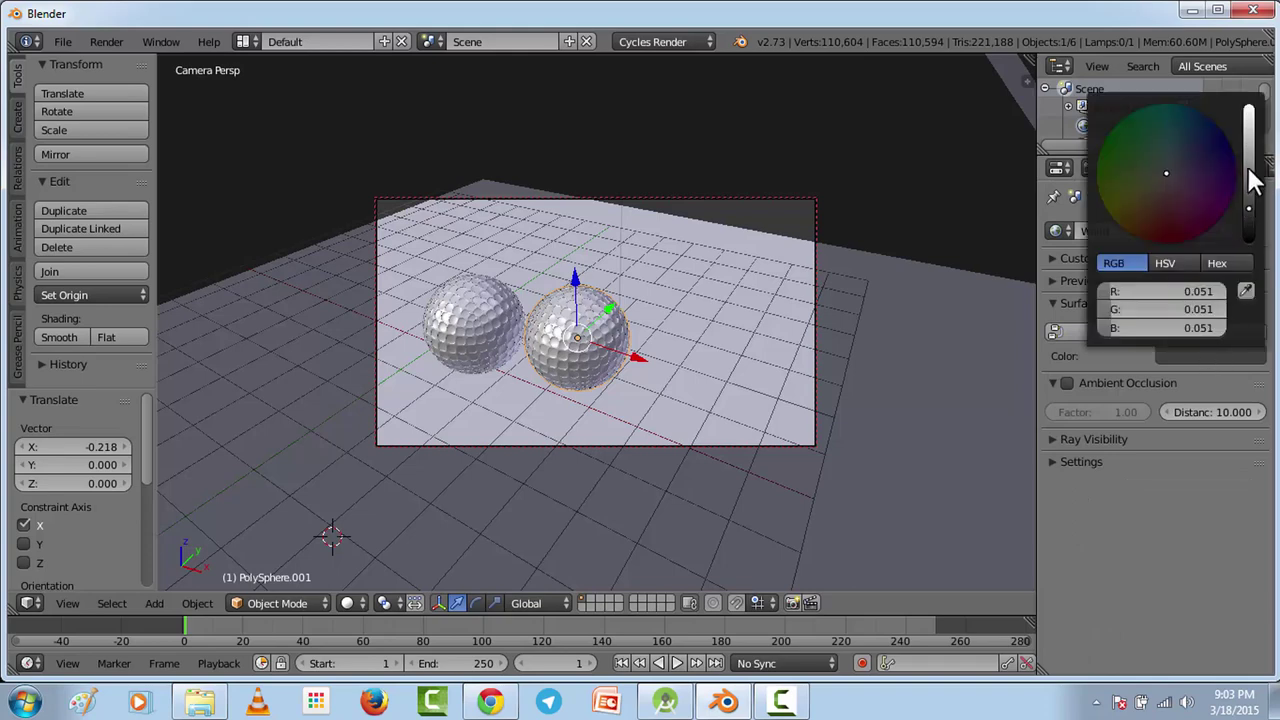
{"action": "left_click_drag", "start_coordinate": [1251, 214], "coordinate": [1251, 257]}
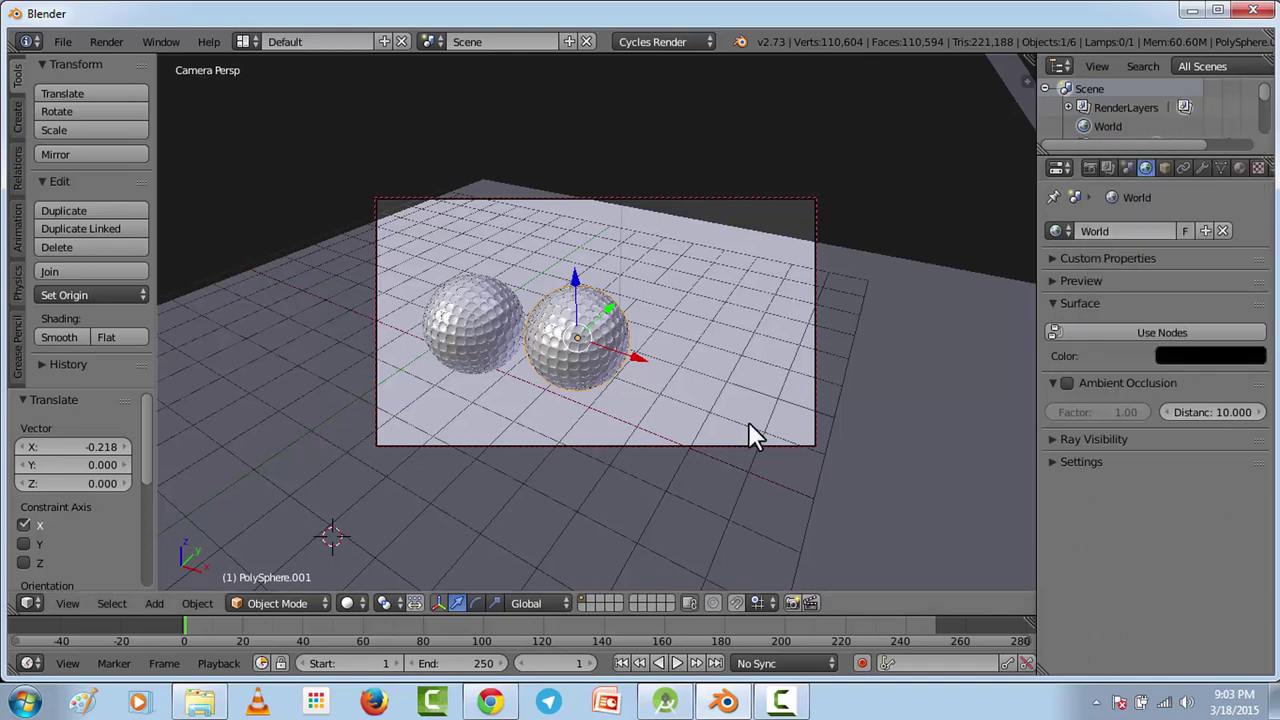
Set Cycles sampling to 100 render samples with direct and indirect clamping of 0.98.
{"action": "left_click", "coordinate": [1088, 166]}
{"action": "scroll", "coordinate": [1240, 450], "scroll_direction": "down", "scroll_amount": 8}
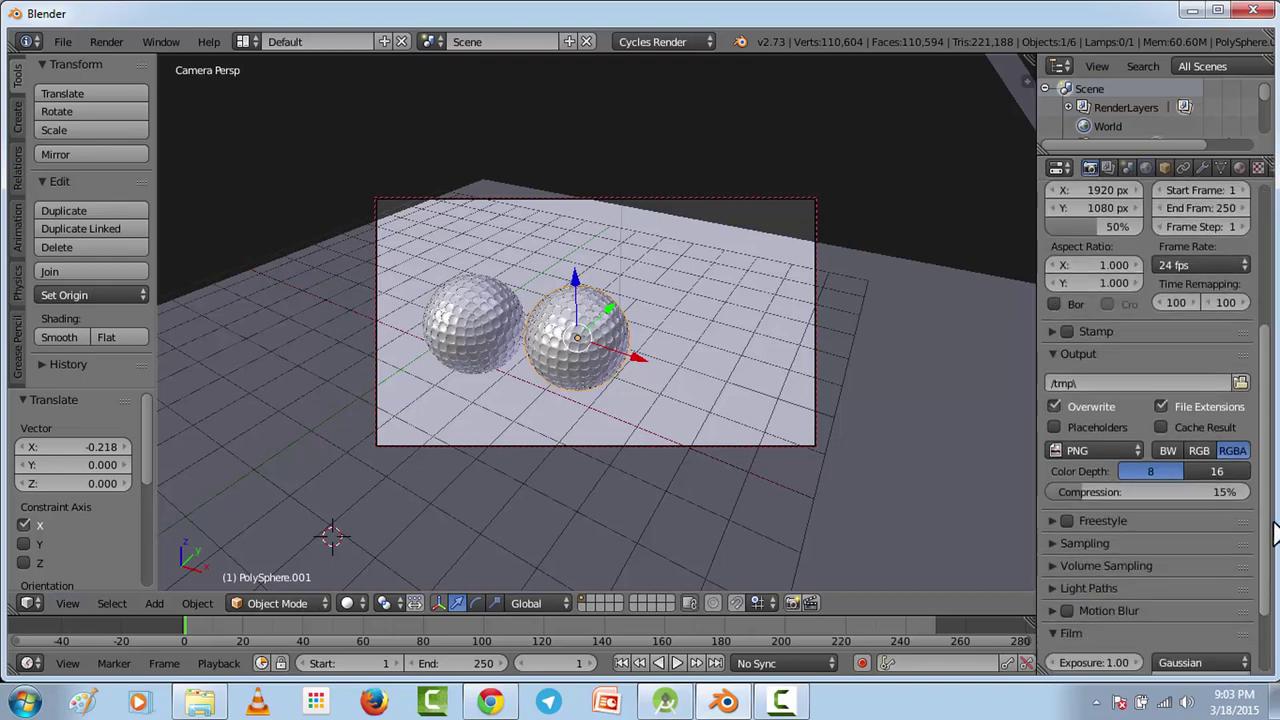
{"action": "left_click", "coordinate": [1062, 451]}
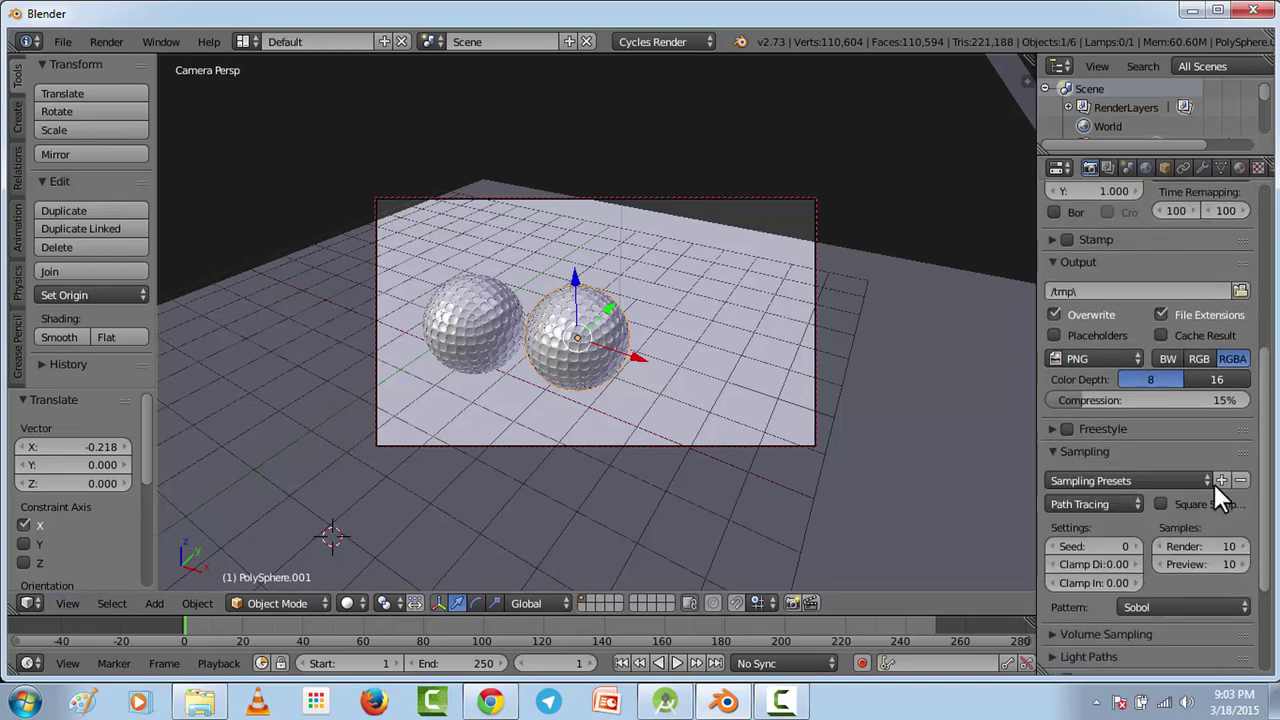
{"action": "left_click", "coordinate": [1214, 548]}
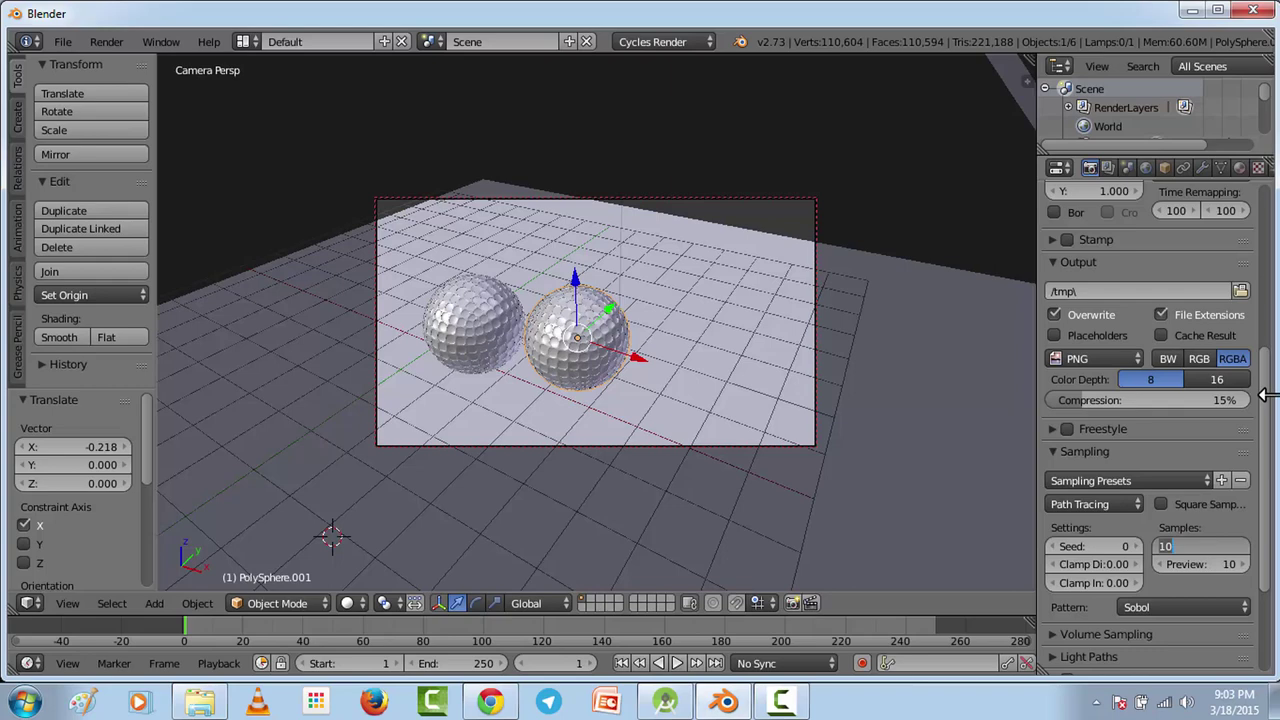
{"action": "type", "text": "100"}
{"action": "key", "text": "Return"}
{"action": "left_click", "coordinate": [1115, 563]}
{"action": "type", "text": "0.03"}
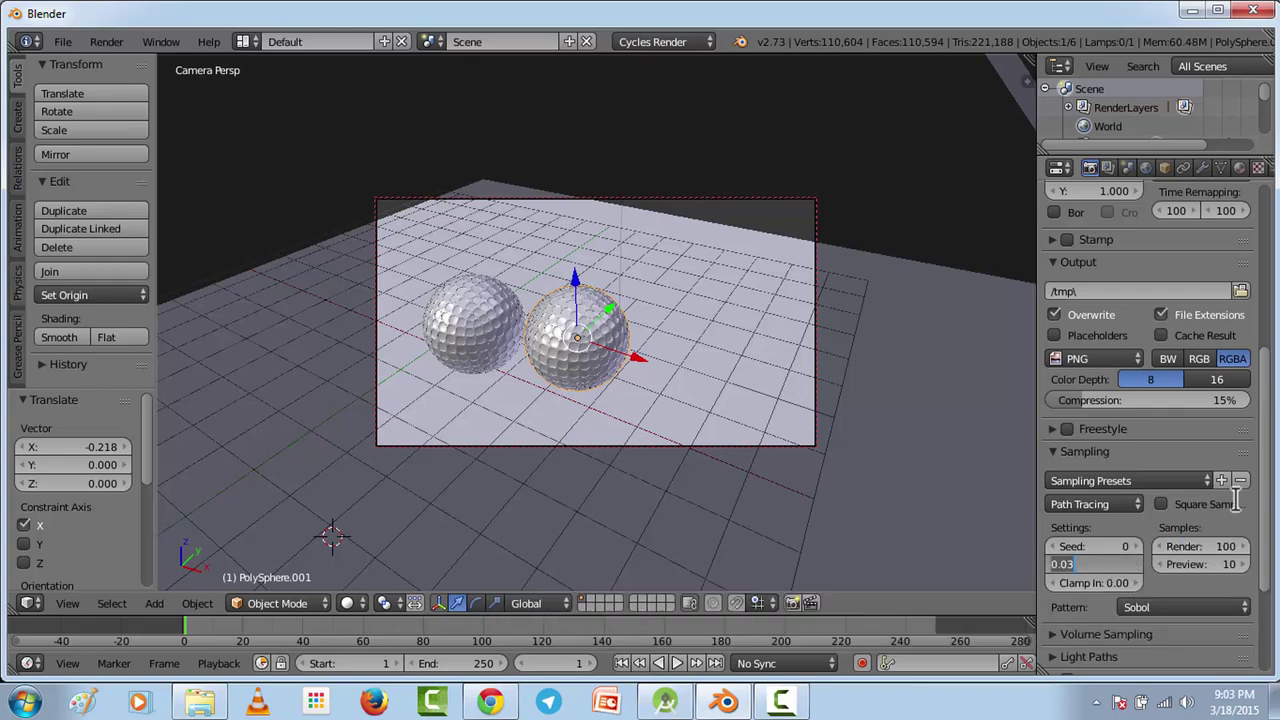
{"action": "type", "text": "0.98"}
{"action": "key", "text": "Return"}
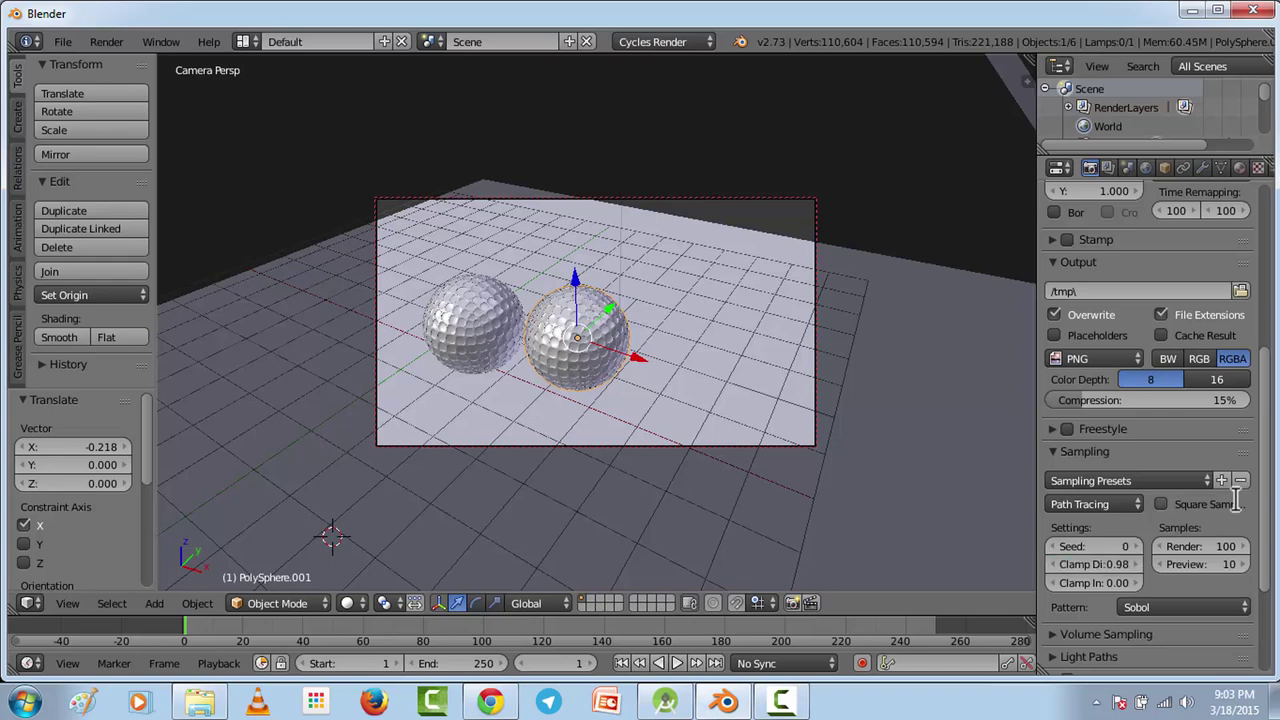
{"action": "left_click", "coordinate": [1120, 583]}
{"action": "type", "text": "0.98"}
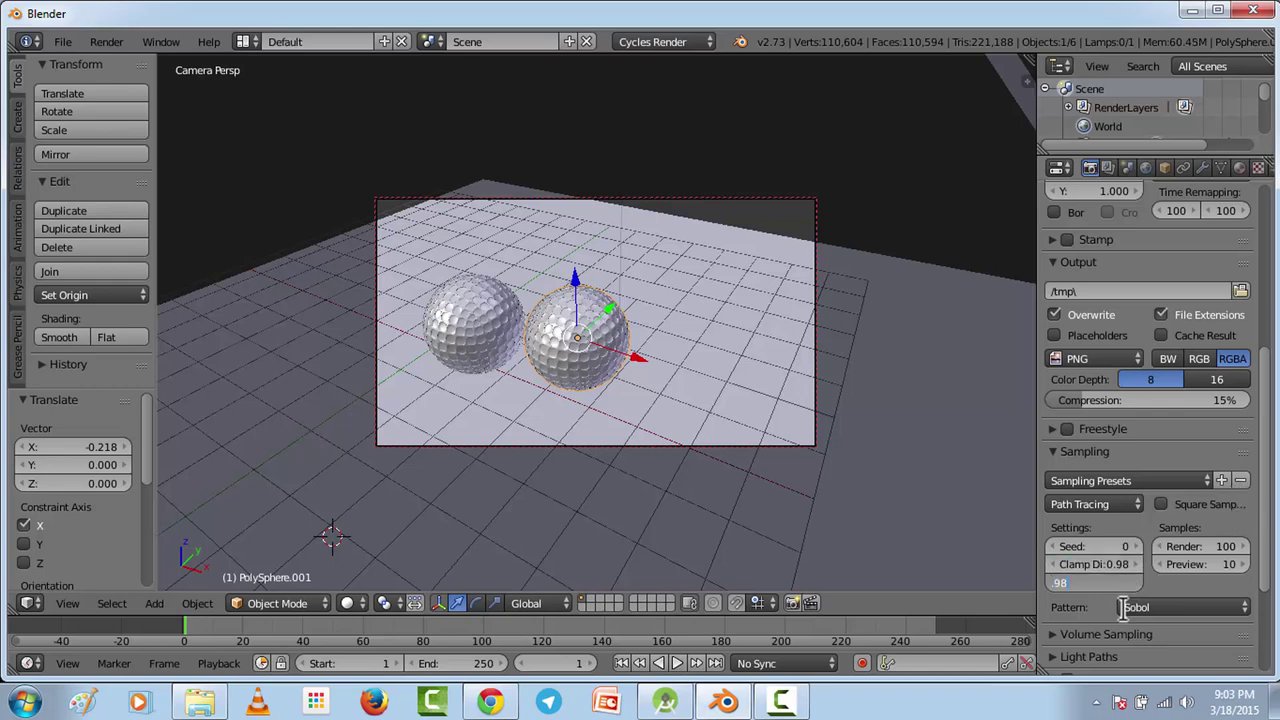
{"action": "key", "text": "Return"}
Save the scene from the File menu under the name golfballs2.blend.
{"action": "scroll", "coordinate": [1262, 435], "scroll_direction": "up", "scroll_amount": 8}
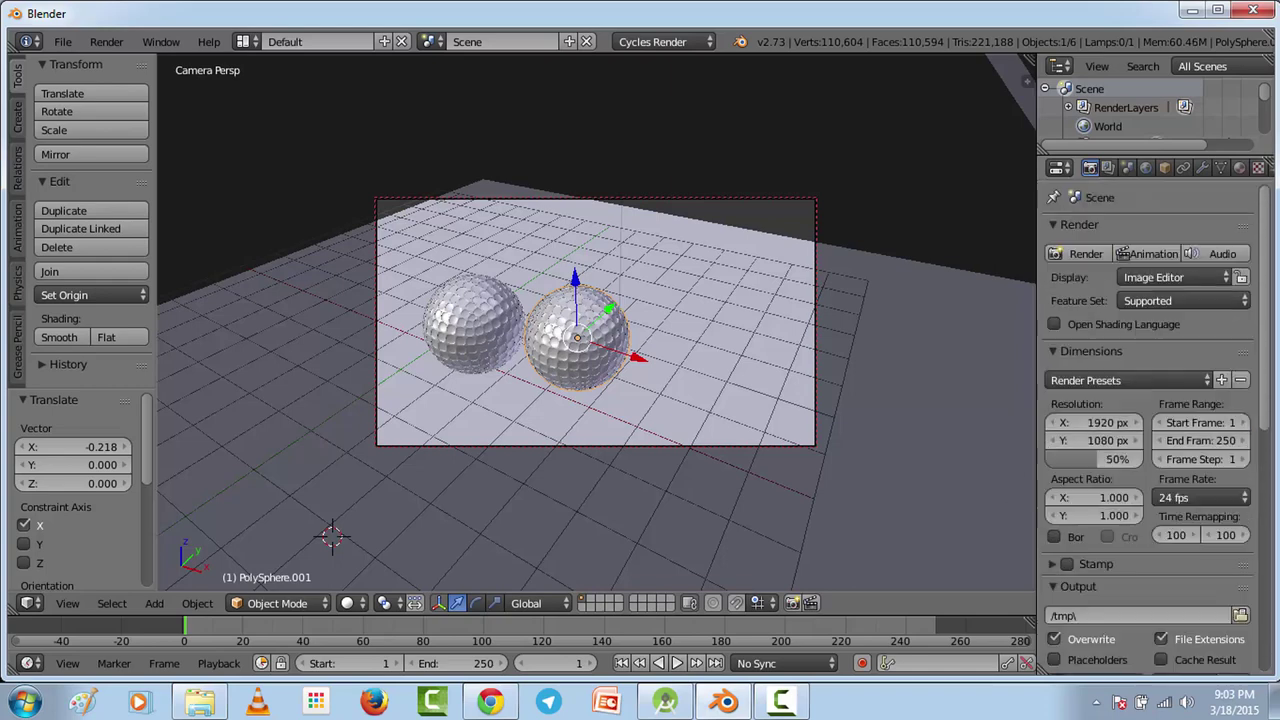
{"action": "left_click", "coordinate": [56, 41]}
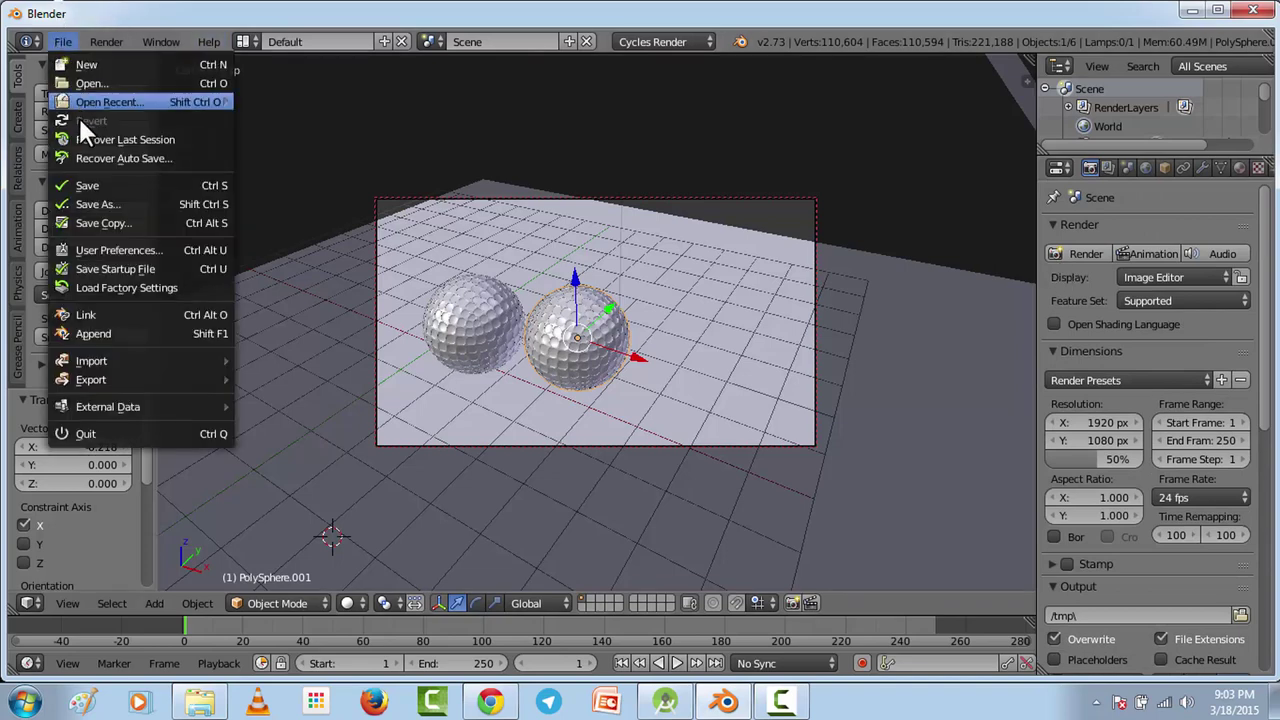
{"action": "left_click", "coordinate": [100, 185]}
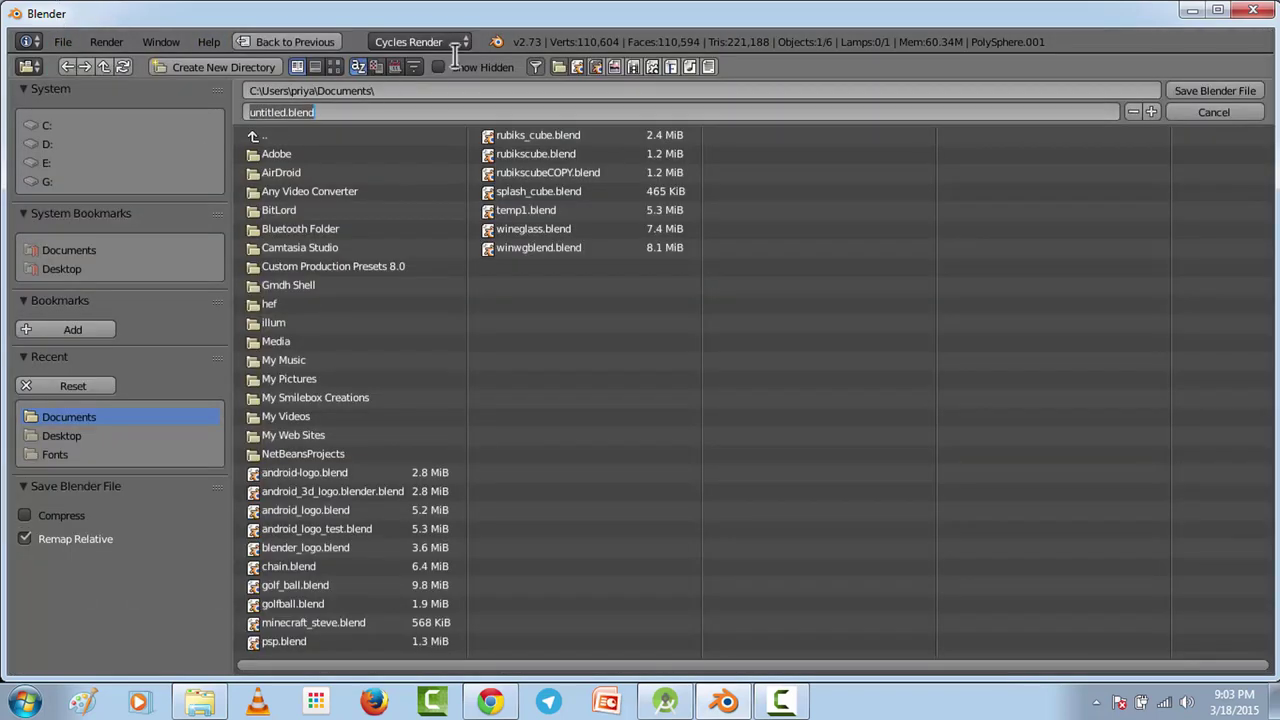
{"action": "type", "text": "gol"}
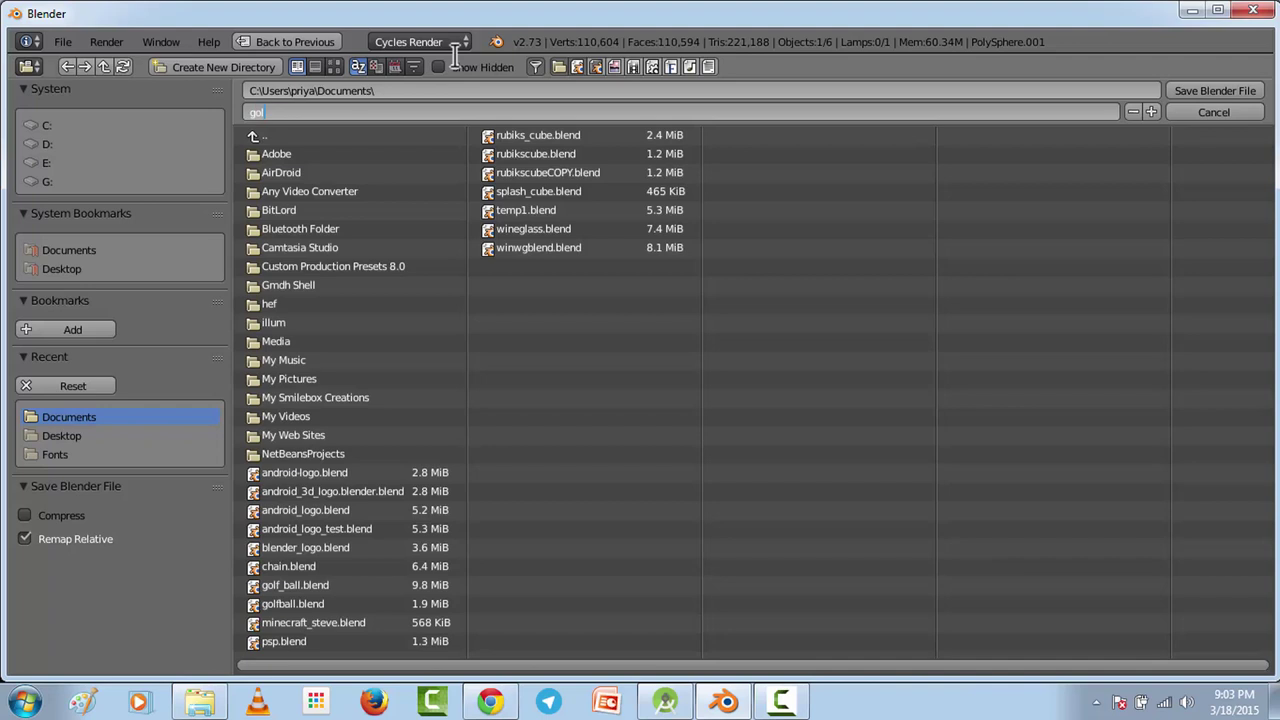
{"action": "type", "text": "fballs2.blend"}
{"action": "left_click", "coordinate": [1220, 88]}
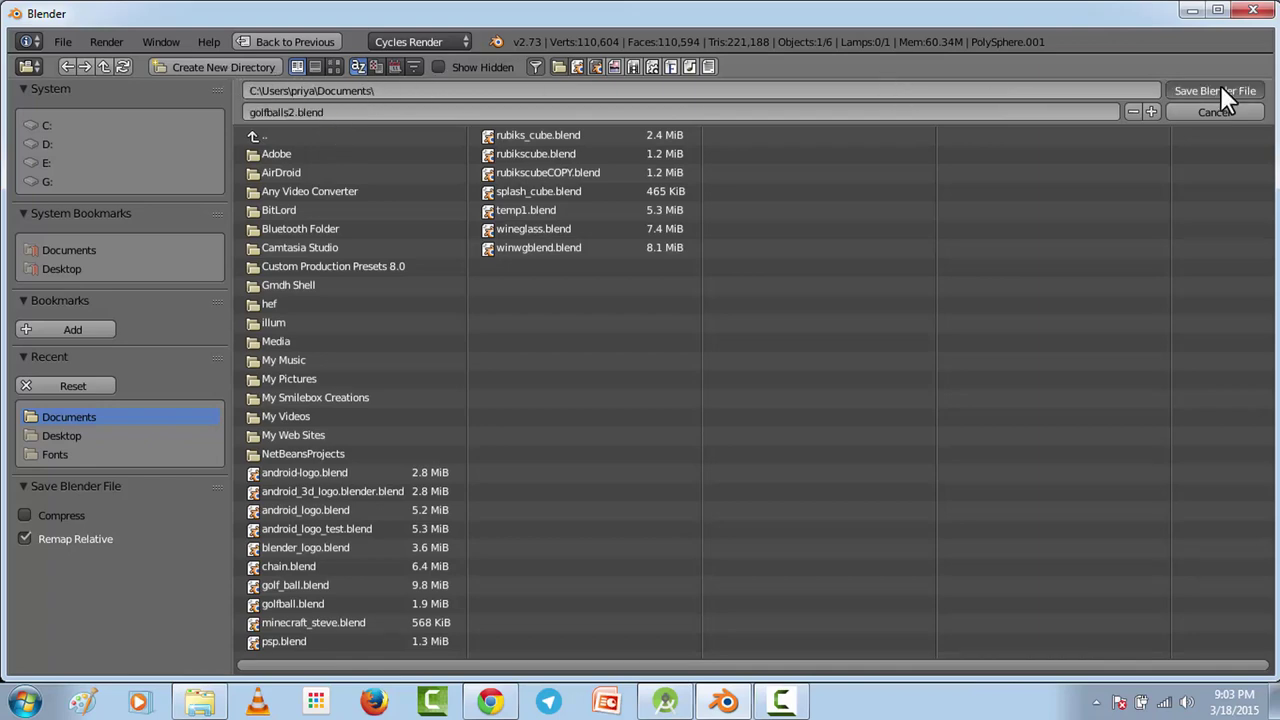
{"action": "left_click", "coordinate": [1220, 90]}
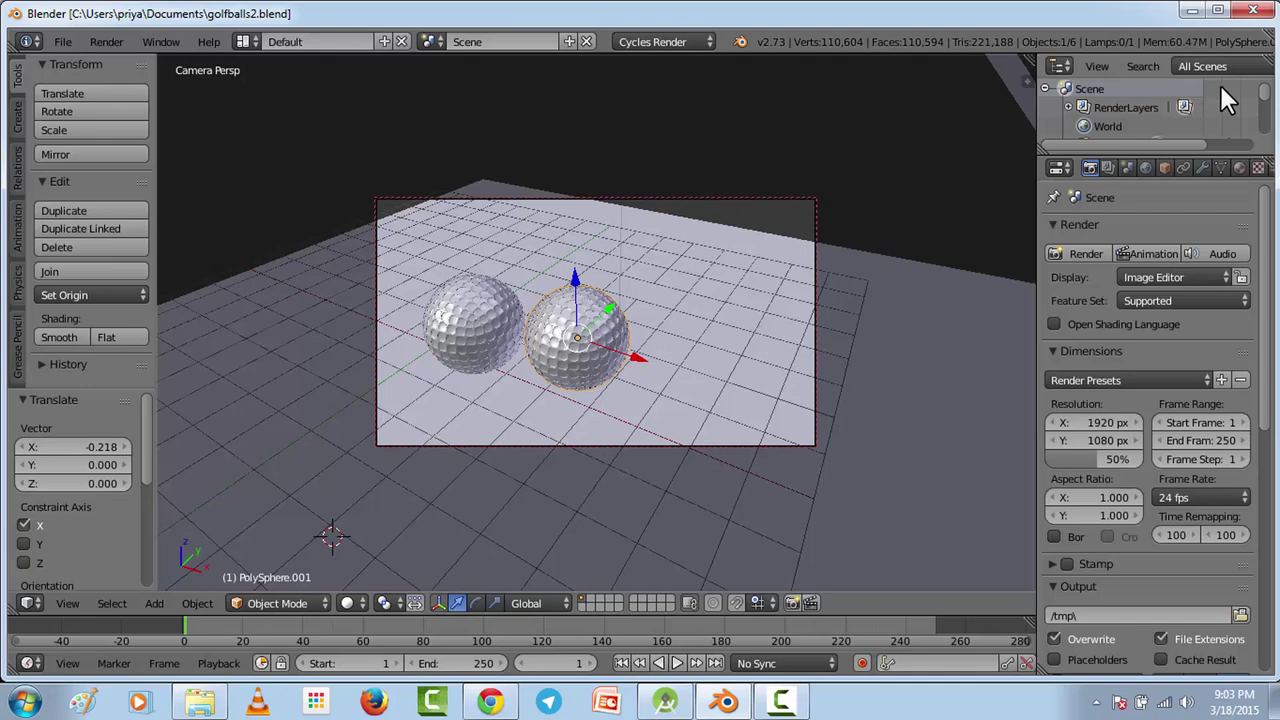
Render the final image of the two golf balls in Cycles.
{"action": "left_click", "coordinate": [1072, 255]}
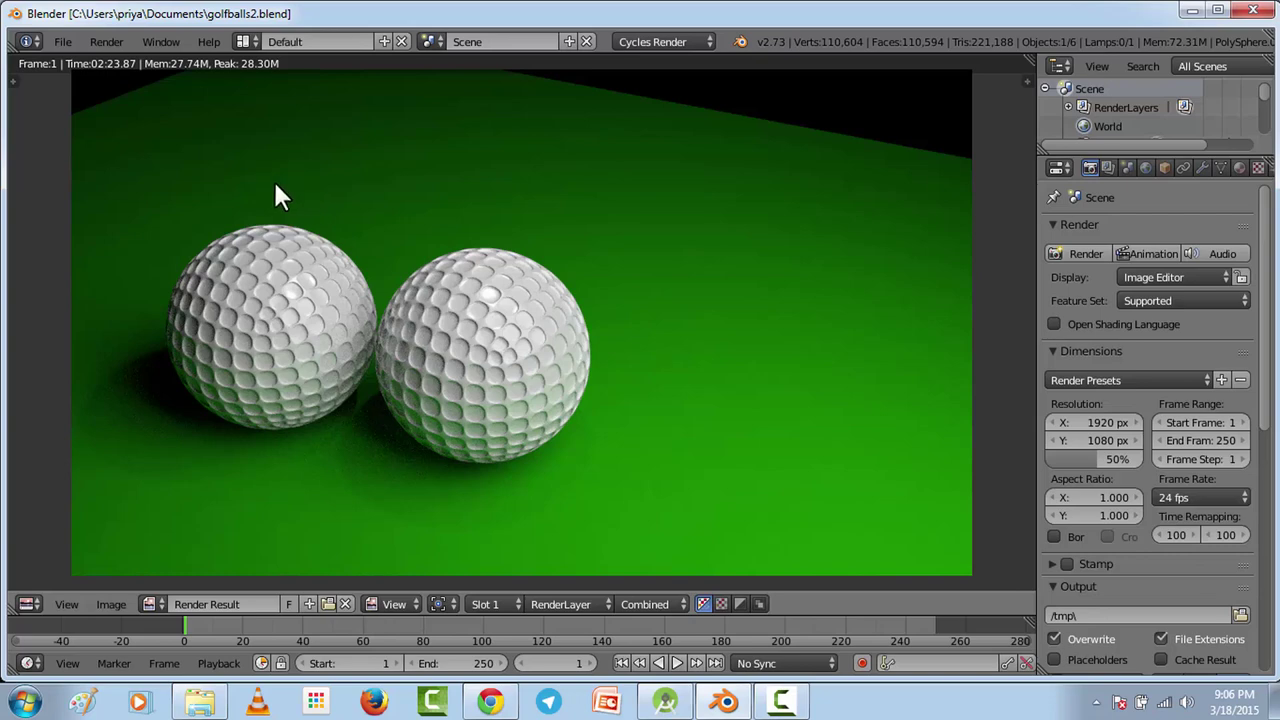
Save the rendered image, replacing the default name 'untitled' with golfballs3.
{"action": "key", "text": "F3"}
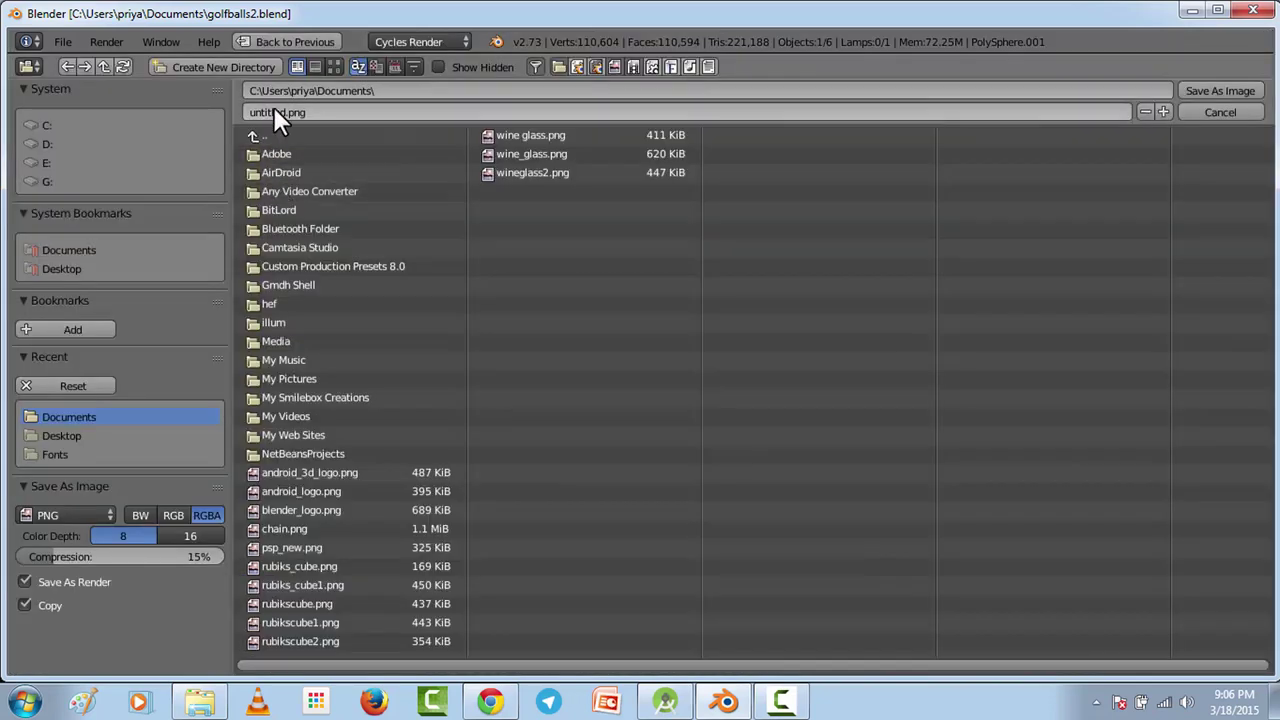
{"action": "left_click", "coordinate": [282, 111]}
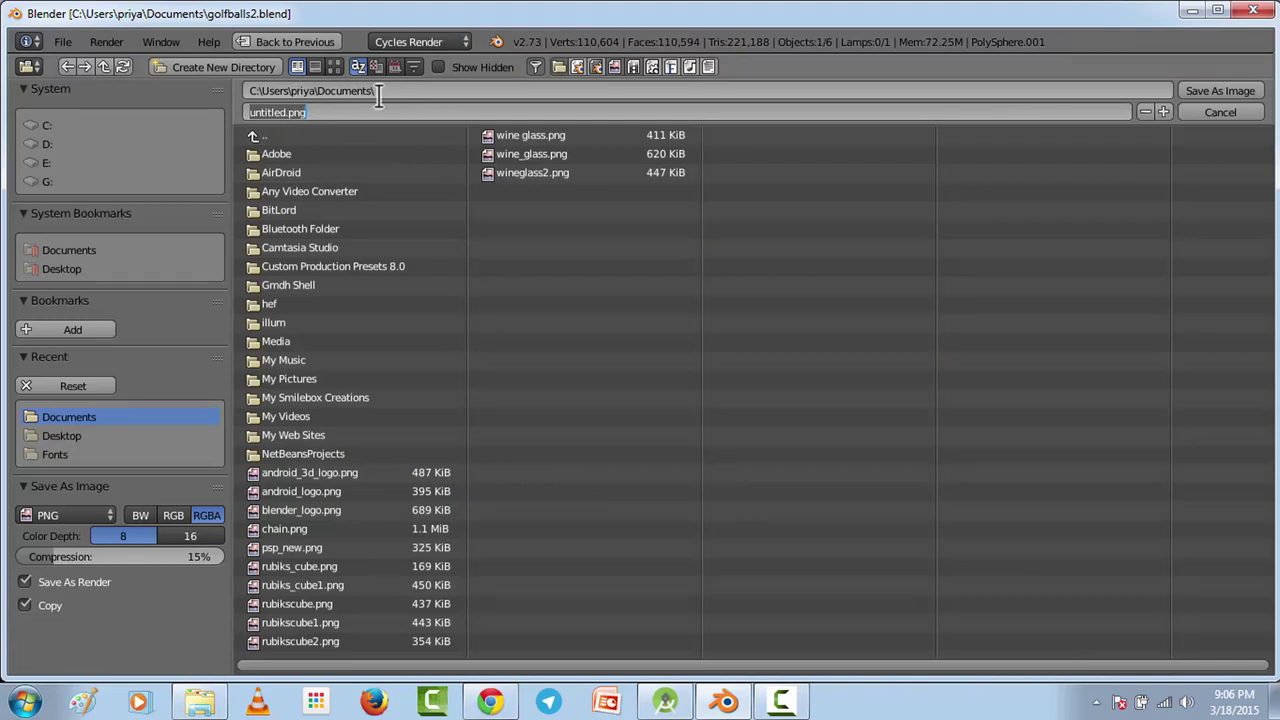
{"action": "key", "text": "Home"}
{"action": "key", "text": "ctrl+Delete"}
{"action": "type", "text": "golfballs3"}
Save the rendered image as a PNG, then resave the golfballs2.blend project file.
{"action": "left_click", "coordinate": [1214, 91]}
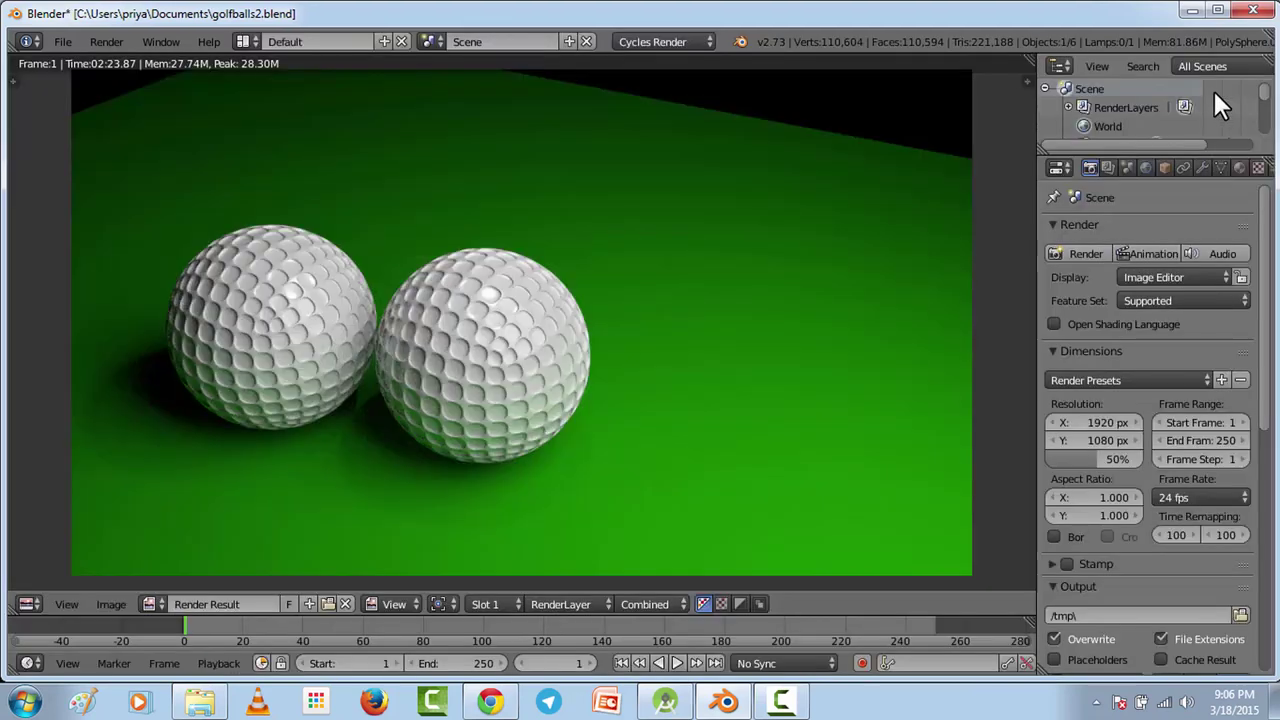
{"action": "left_click", "coordinate": [63, 41]}
{"action": "left_click", "coordinate": [109, 187]}
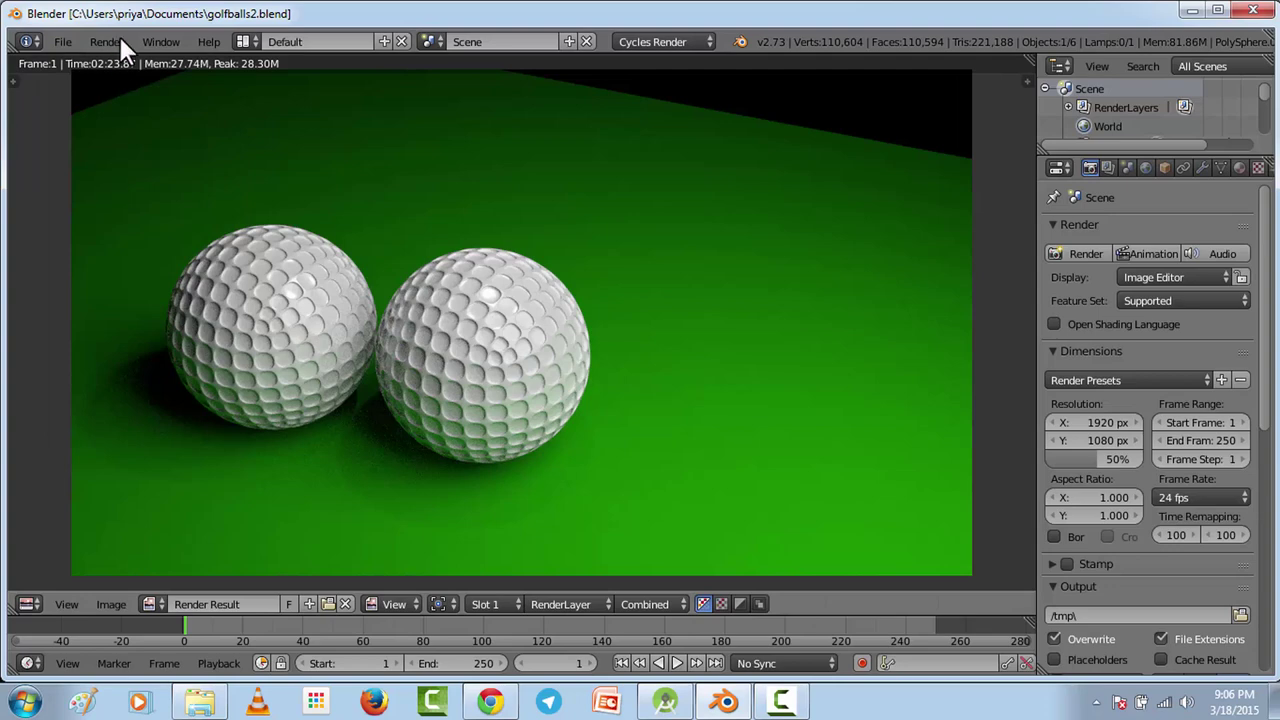